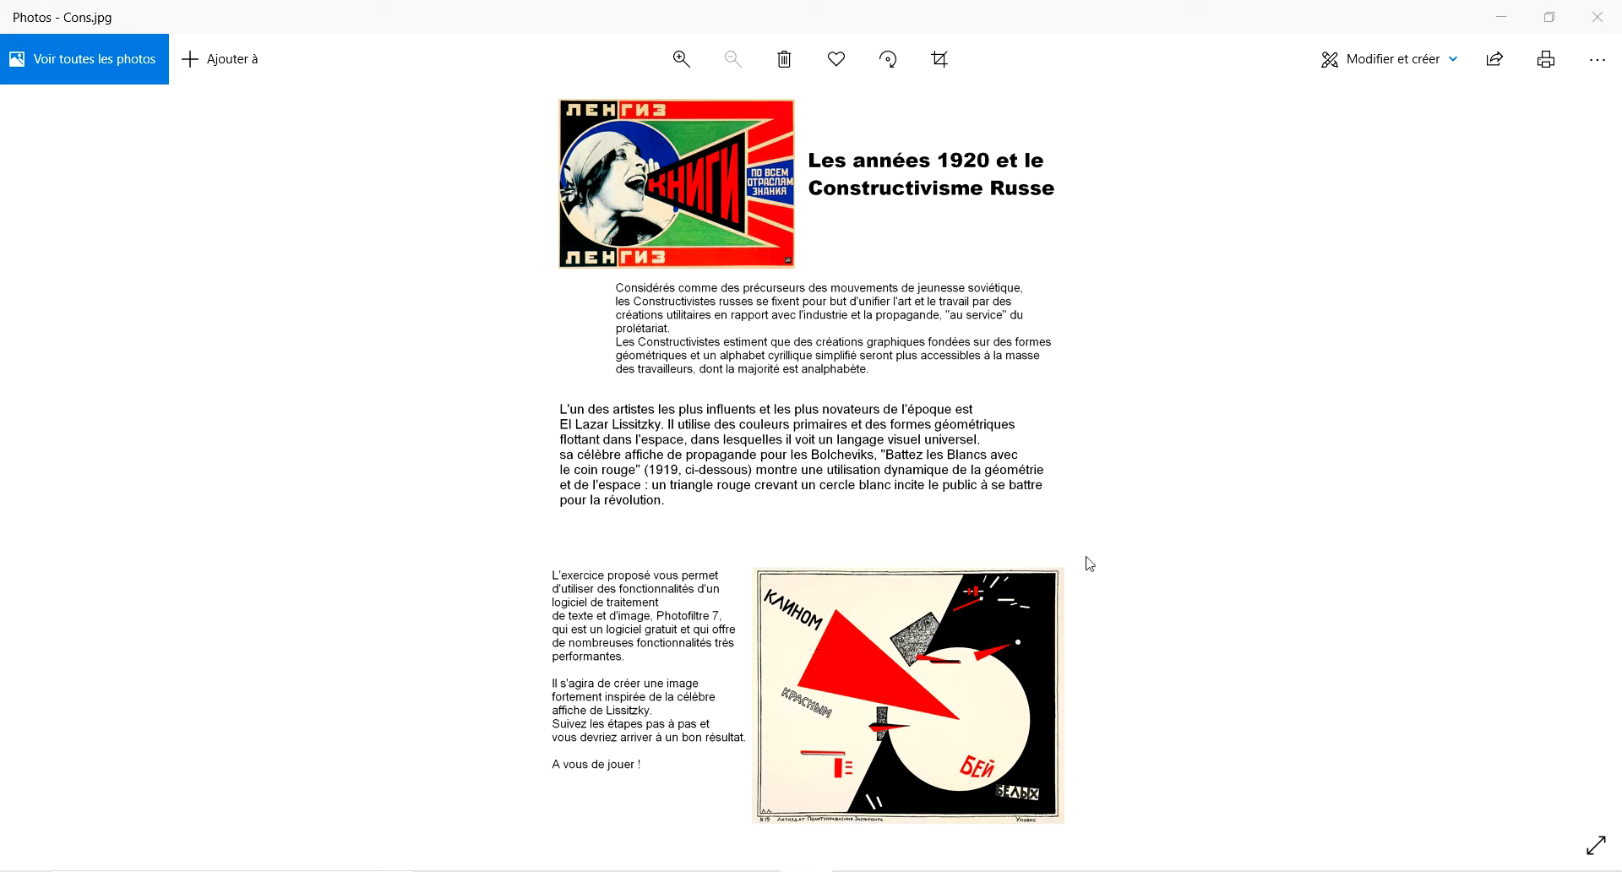
Compare the original Lissitzky poster Const.jpg with the target composition Constructivisme.jpg.
{"action": "left_click", "coordinate": [1594, 452]}
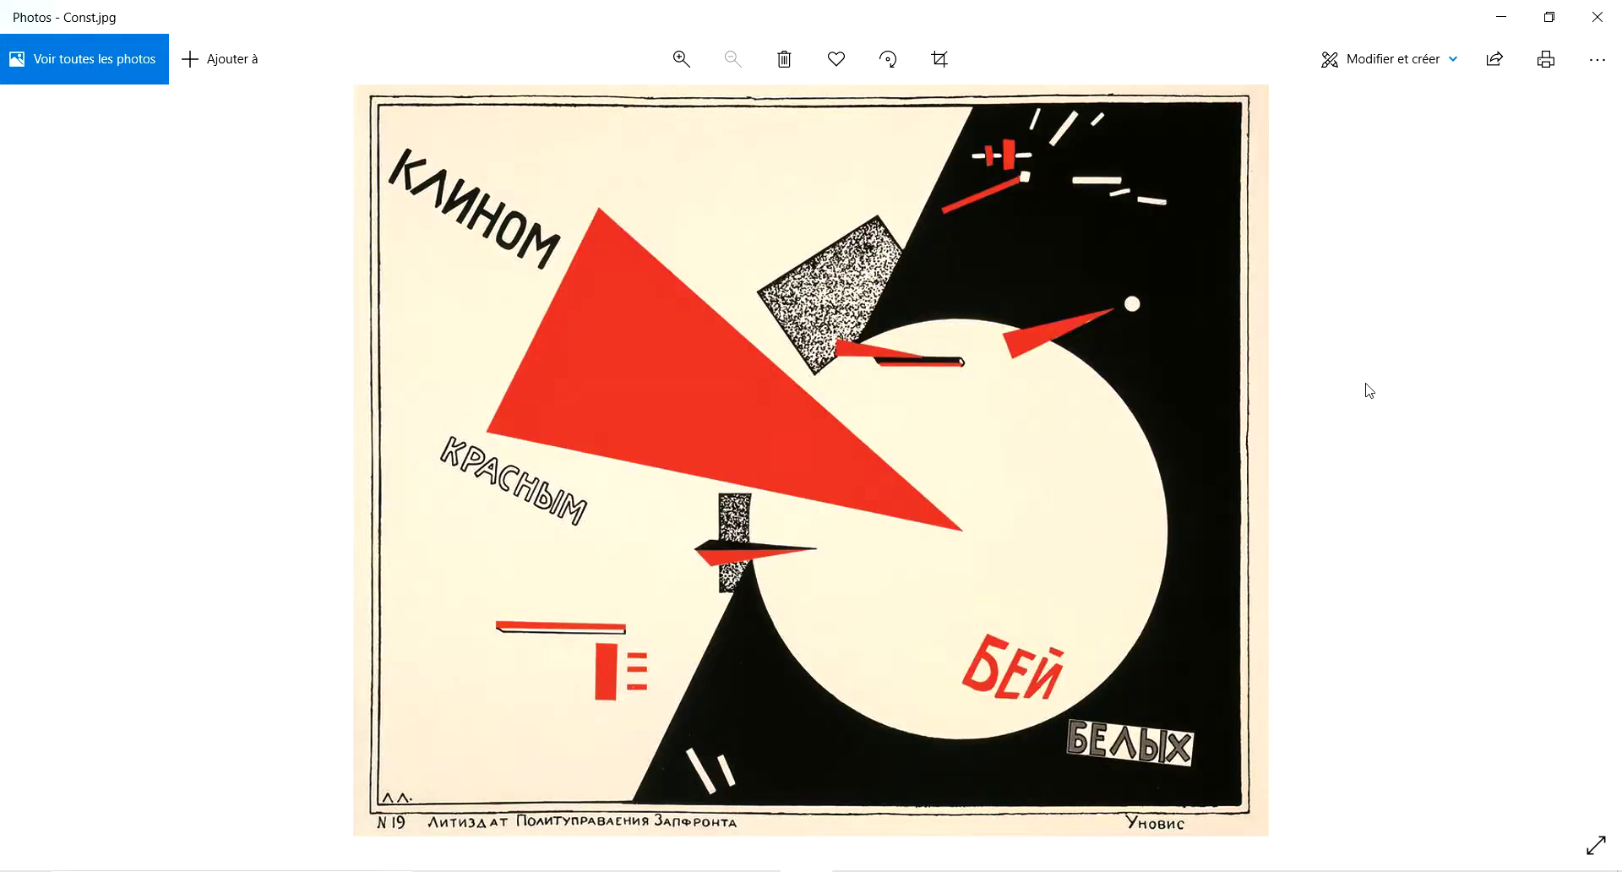
{"action": "key", "text": "Right"}
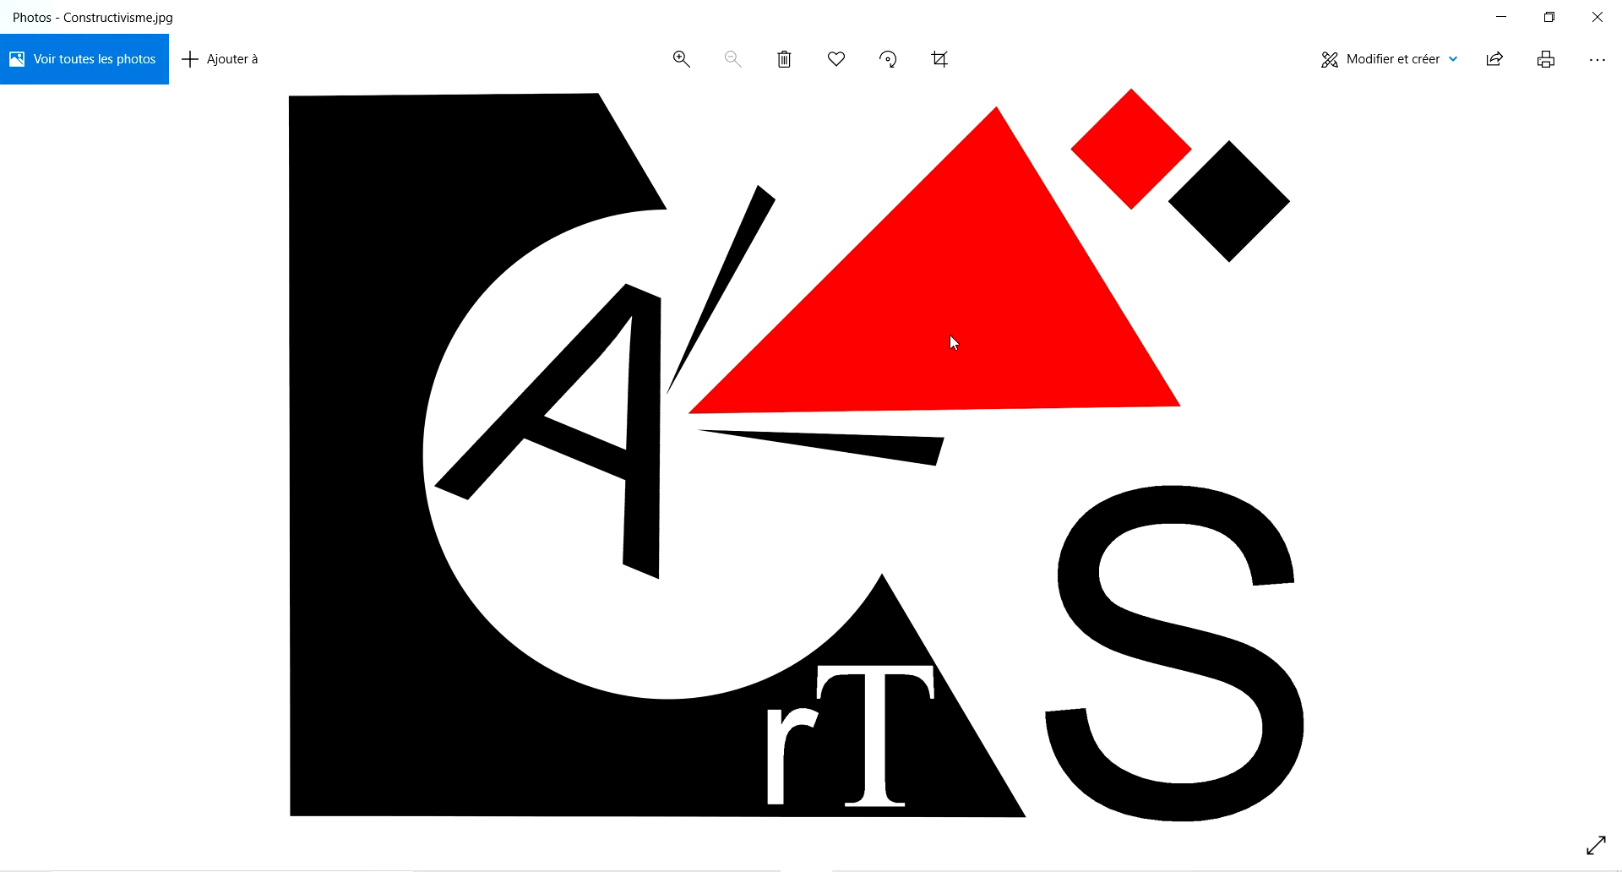
{"action": "key", "text": "Left"}
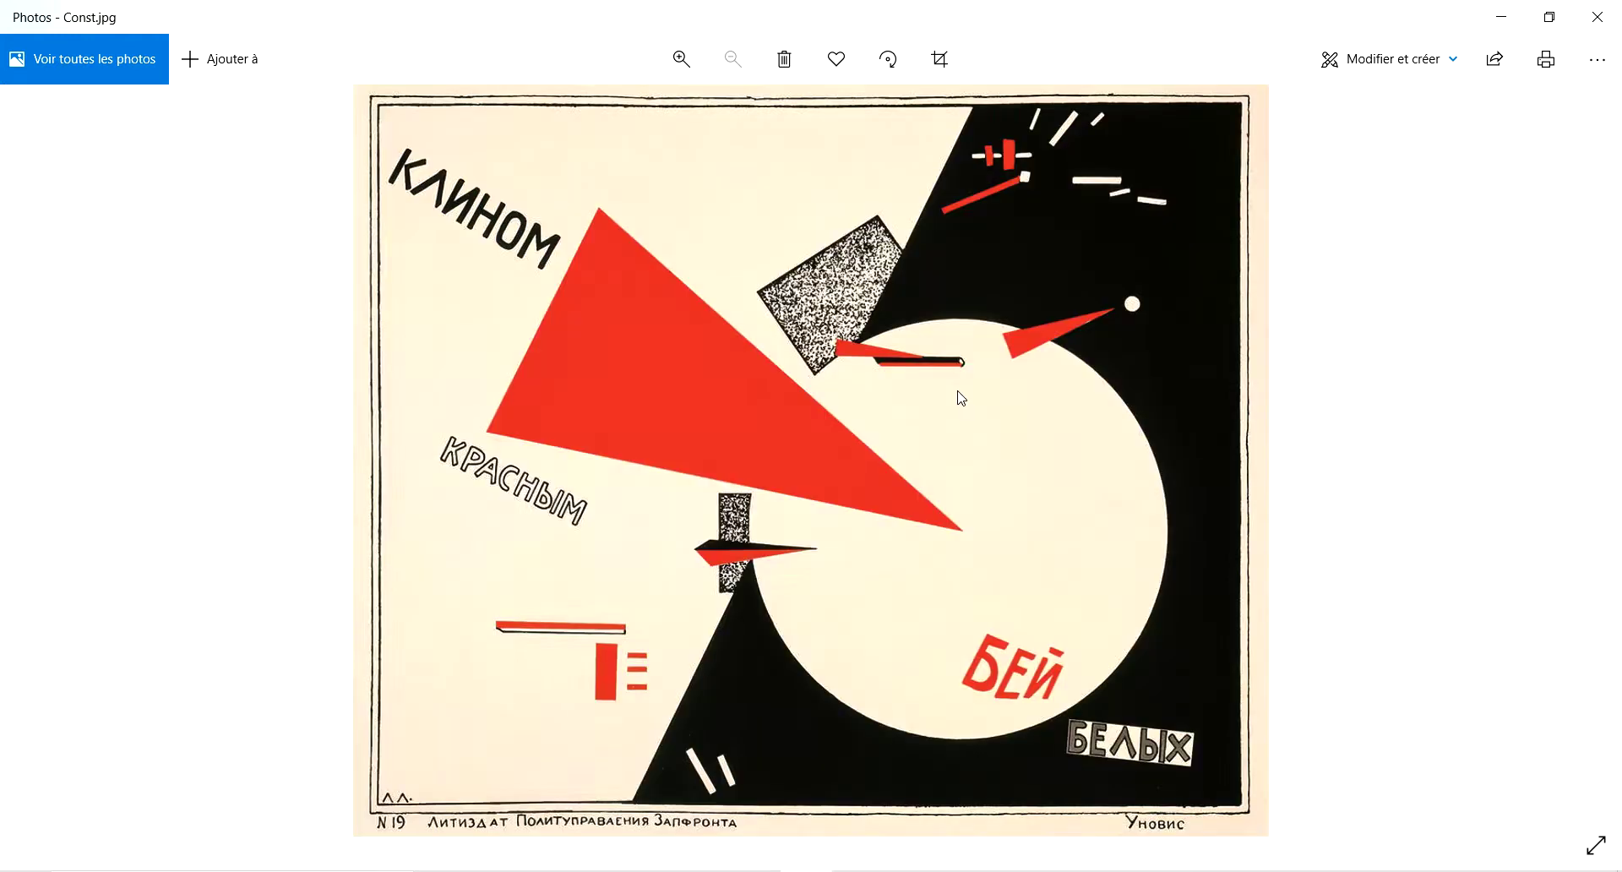
{"action": "key", "text": "Right"}
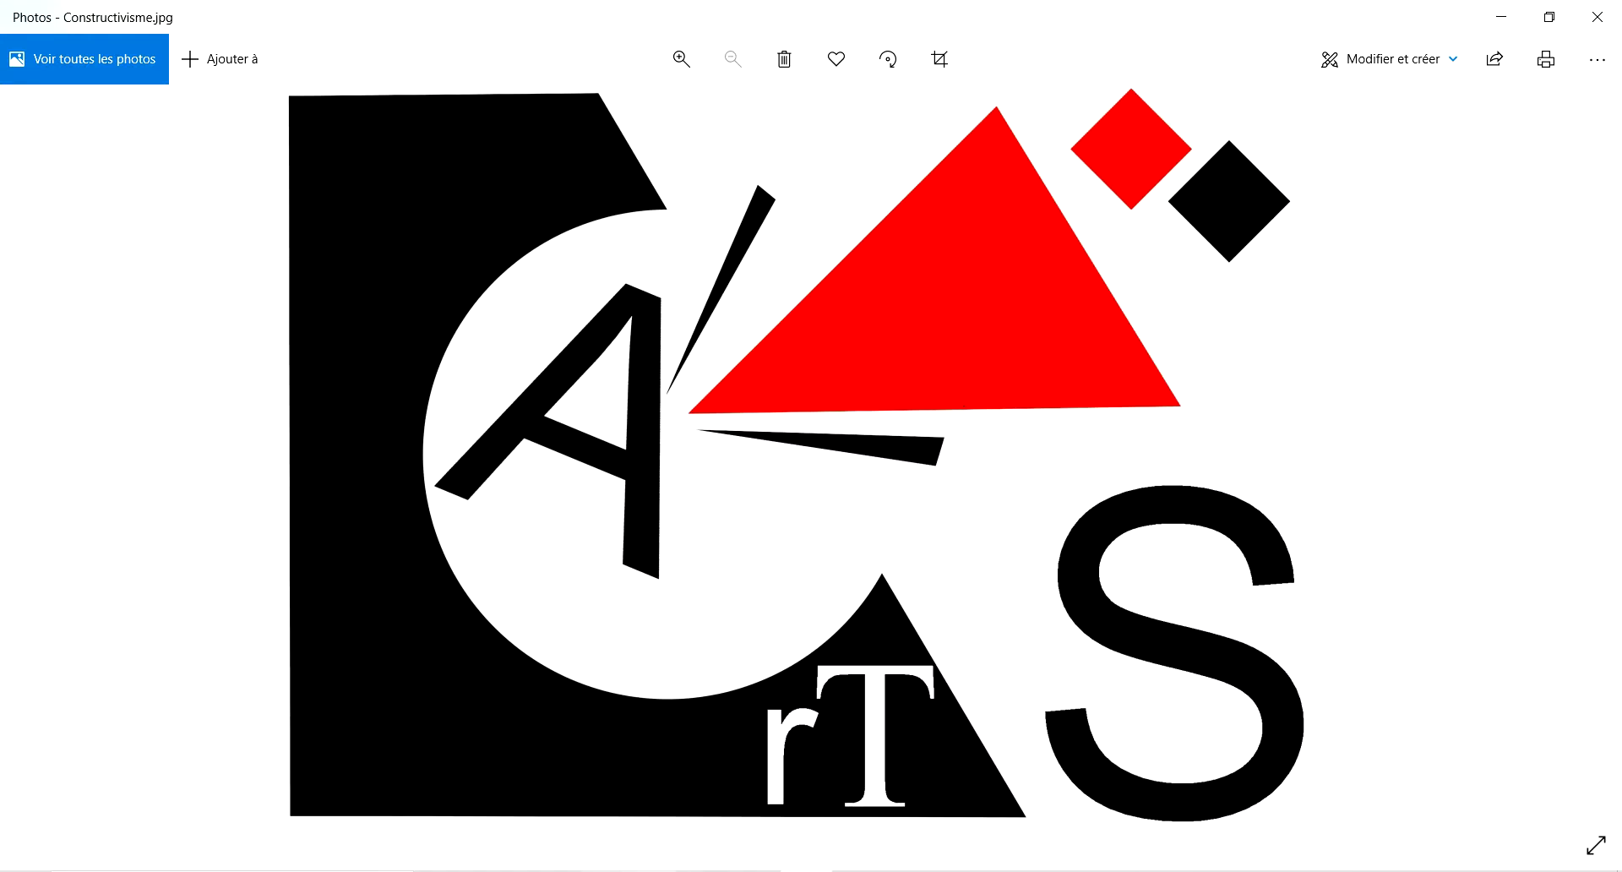
Launch PhotoDemon and create a new image 29 cm wide and 21 cm high at 200 PPI with a white background.
{"action": "key", "text": "alt+Tab"}
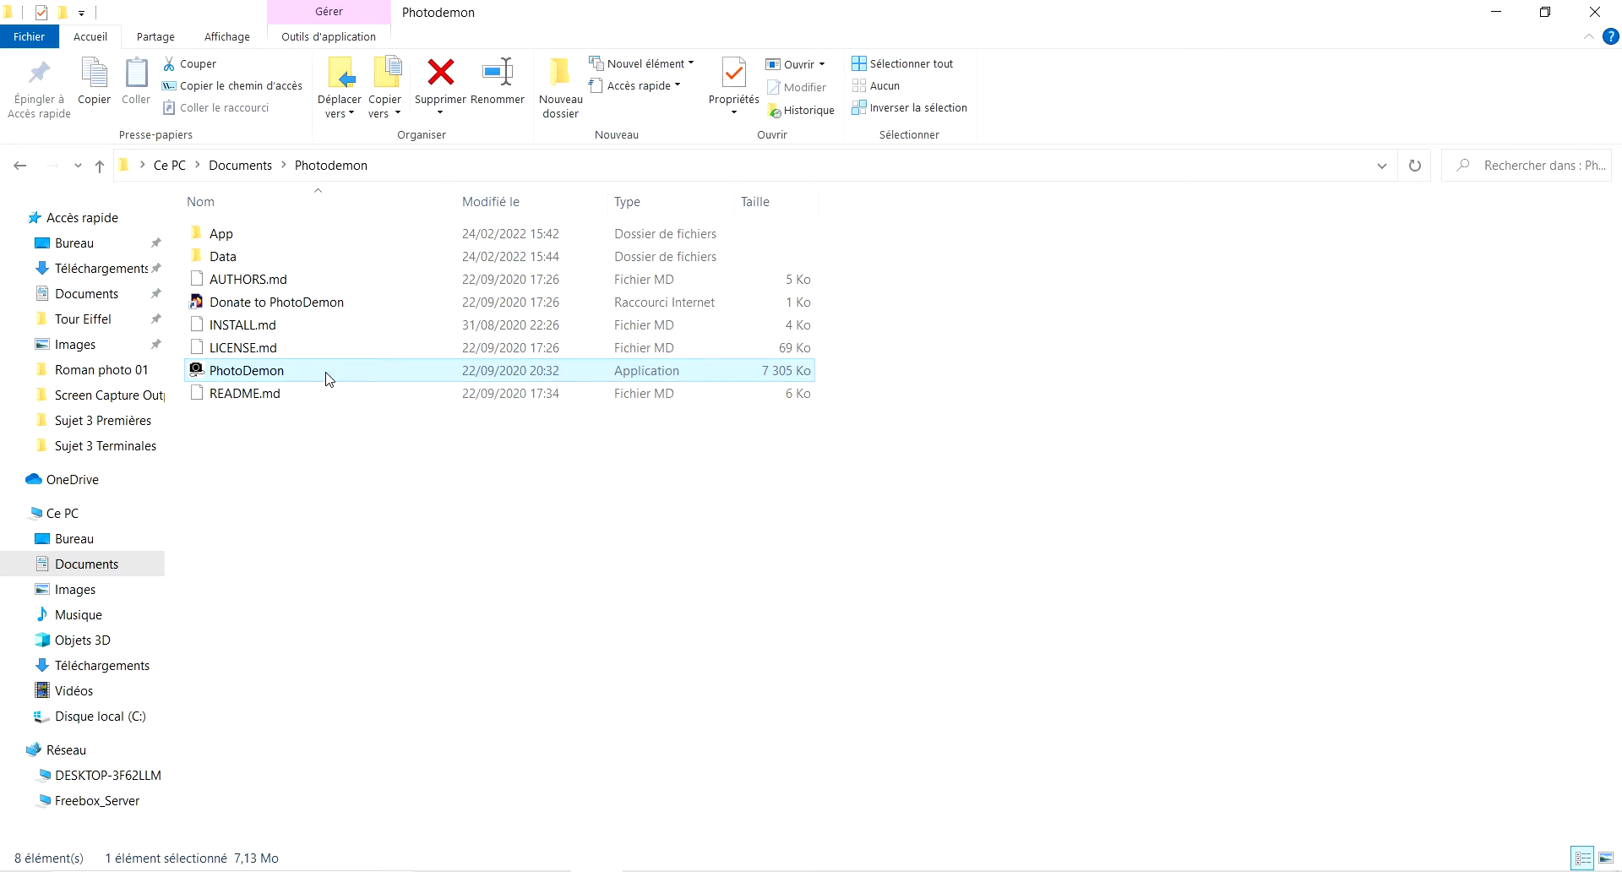
{"action": "double_click", "coordinate": [328, 378]}
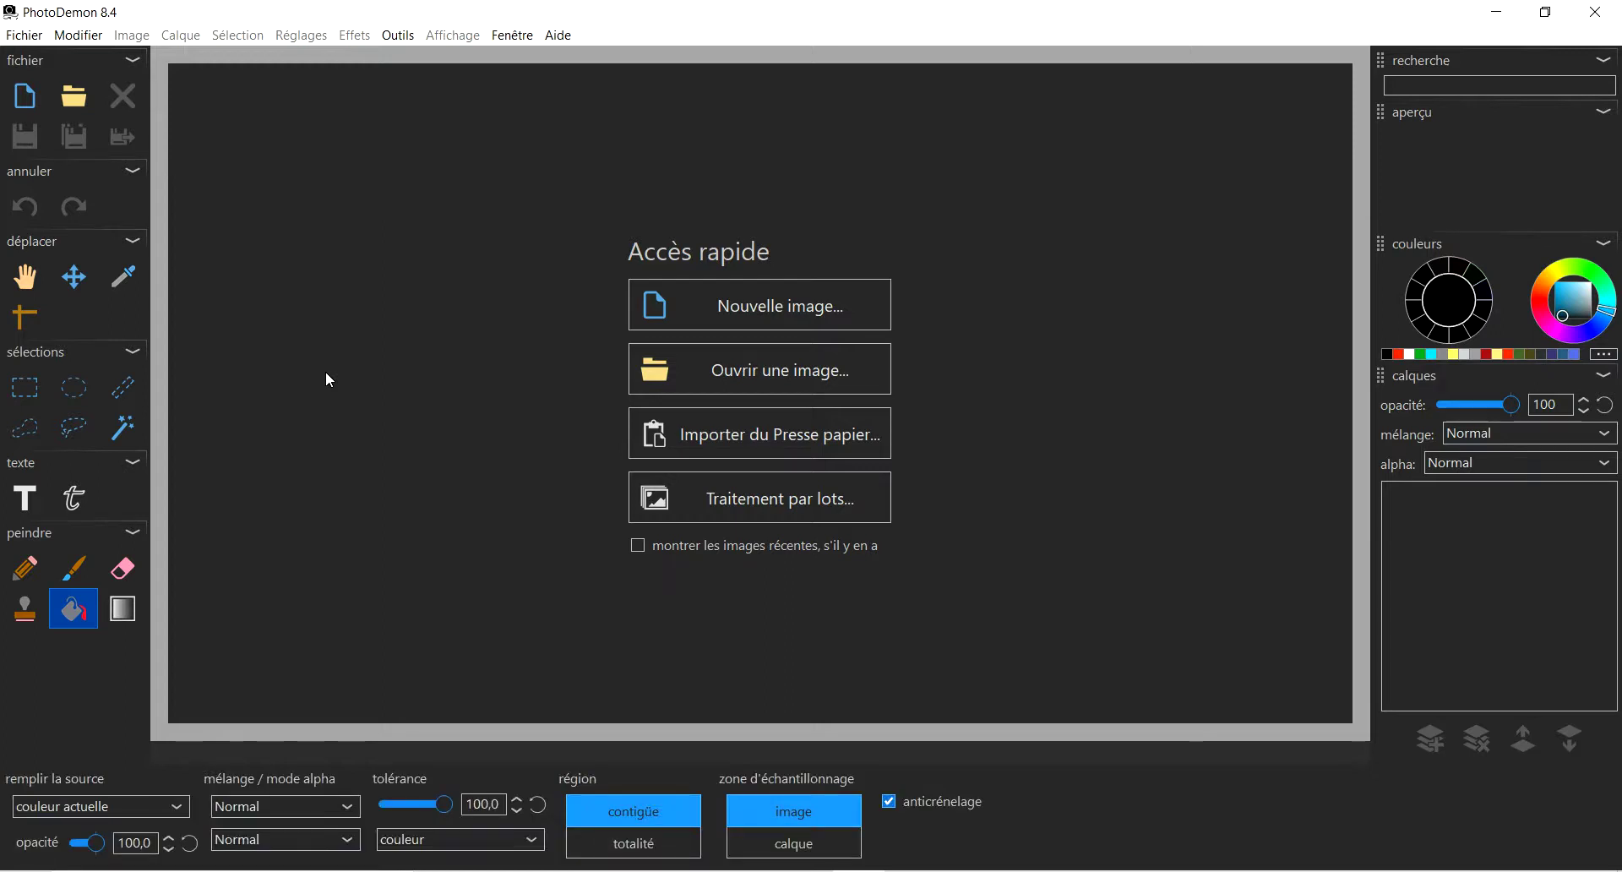
{"action": "left_click", "coordinate": [797, 305]}
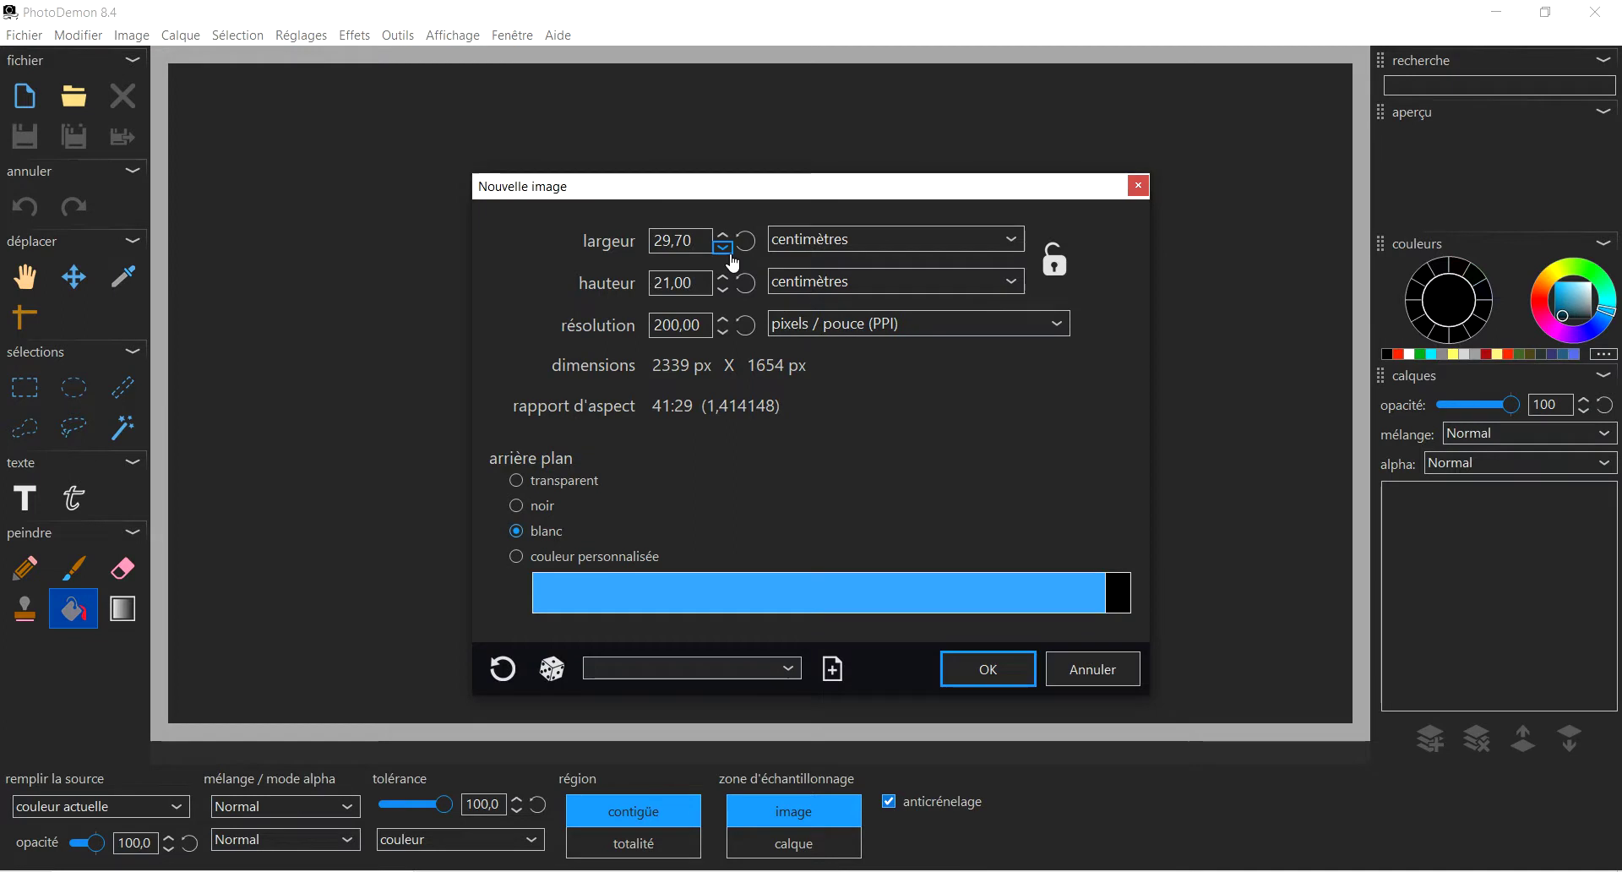
{"action": "left_click", "coordinate": [1020, 244]}
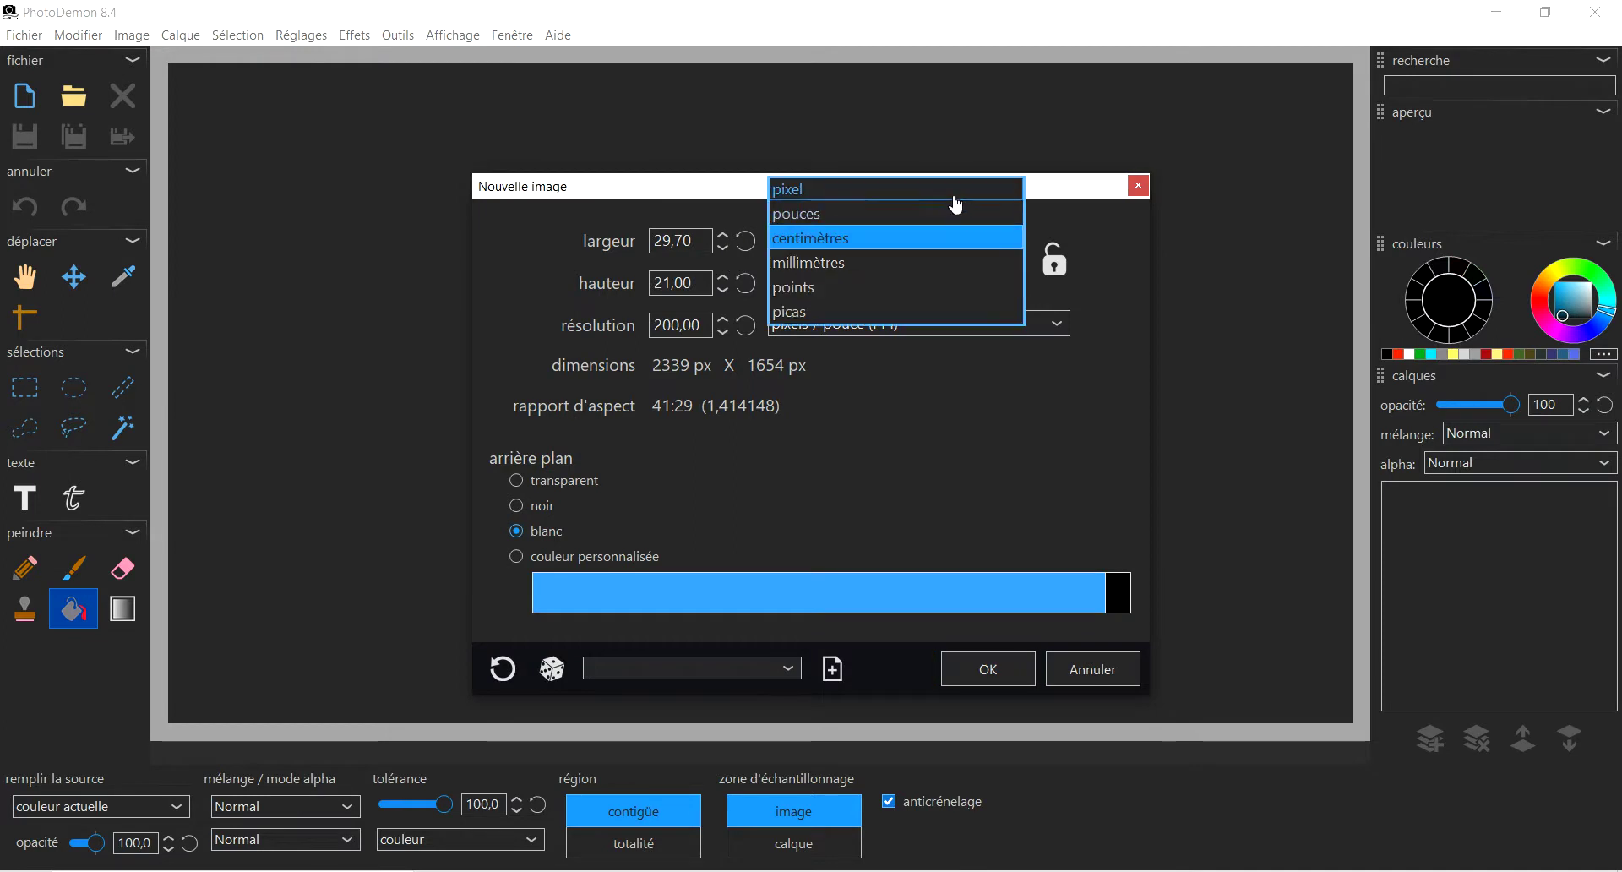
{"action": "left_click", "coordinate": [933, 239]}
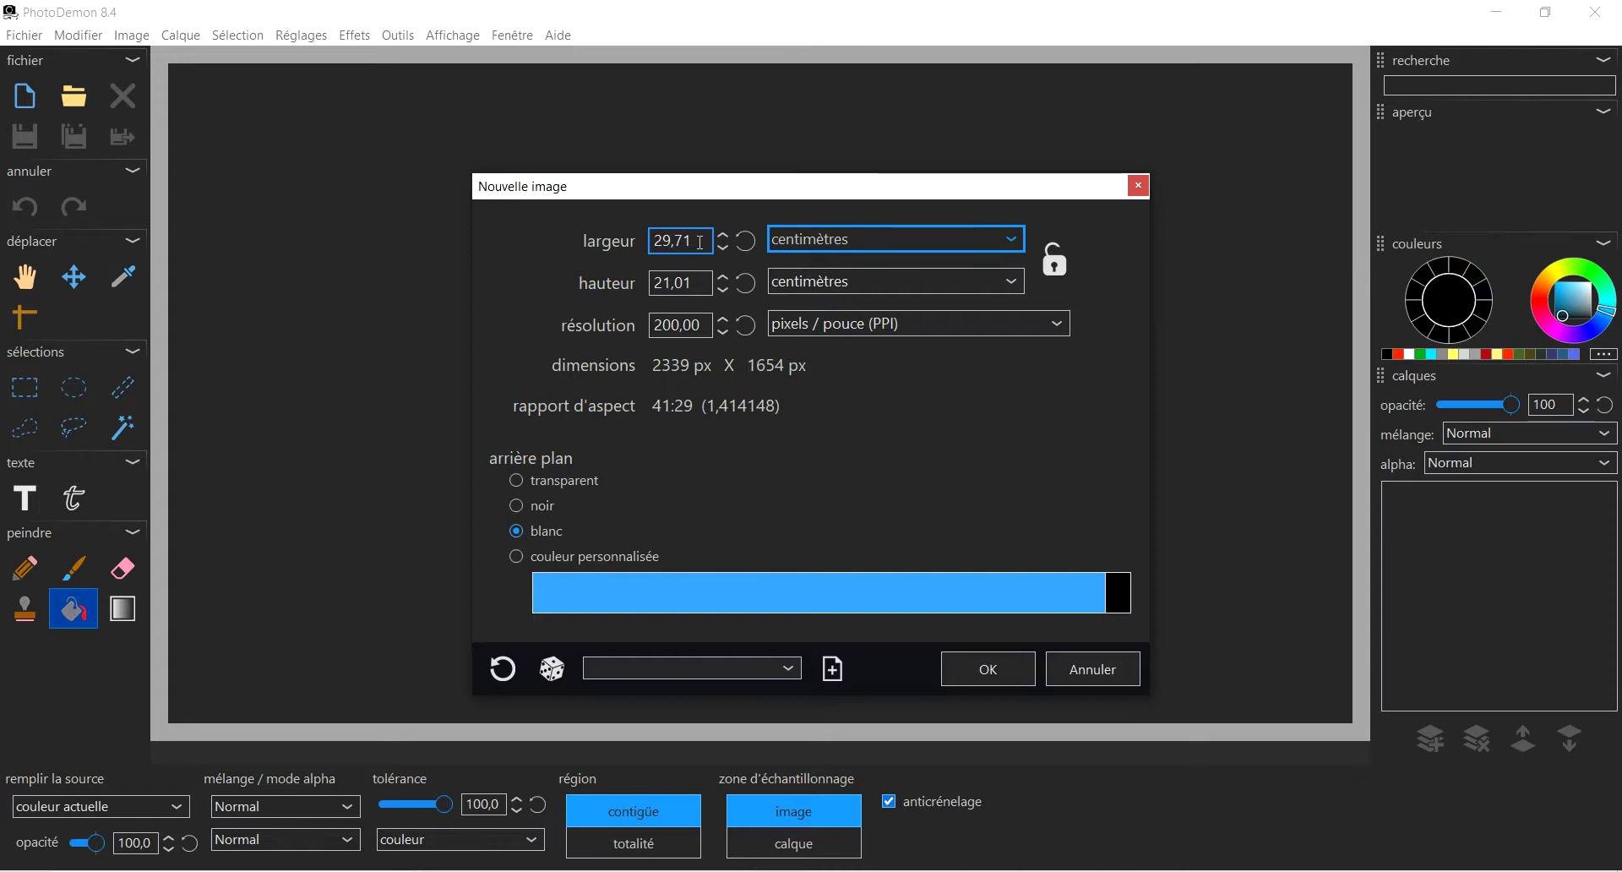
{"action": "left_click_drag", "start_coordinate": [700, 242], "coordinate": [595, 240]}
{"action": "type", "text": "29"}
{"action": "key", "text": "Tab"}
{"action": "type", "text": "21"}
{"action": "left_click", "coordinate": [689, 322]}
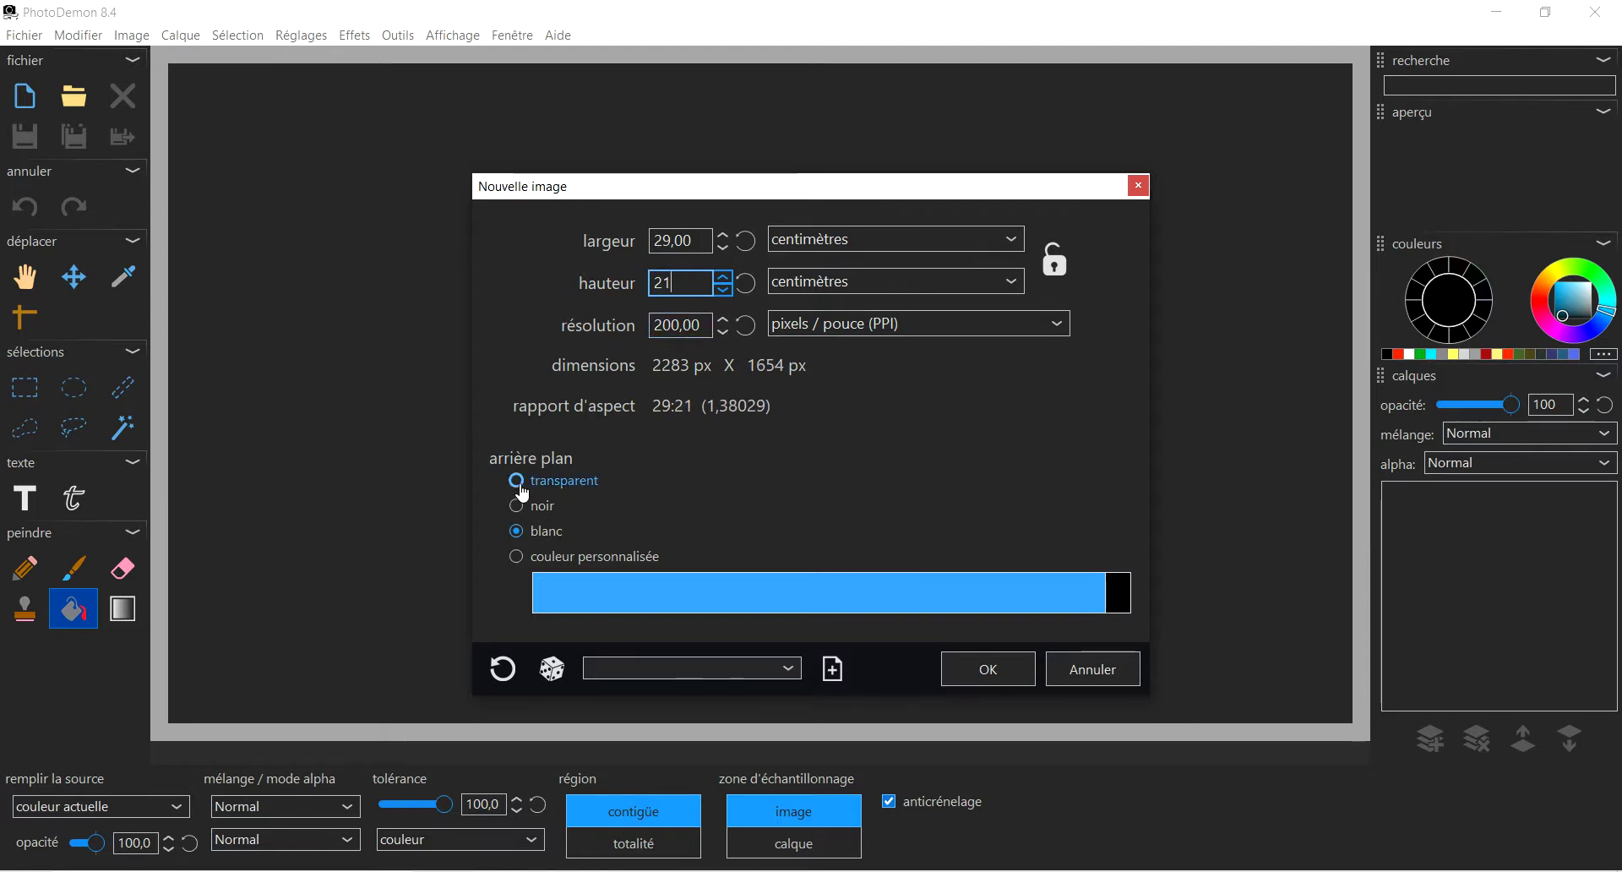
{"action": "left_click", "coordinate": [982, 681]}
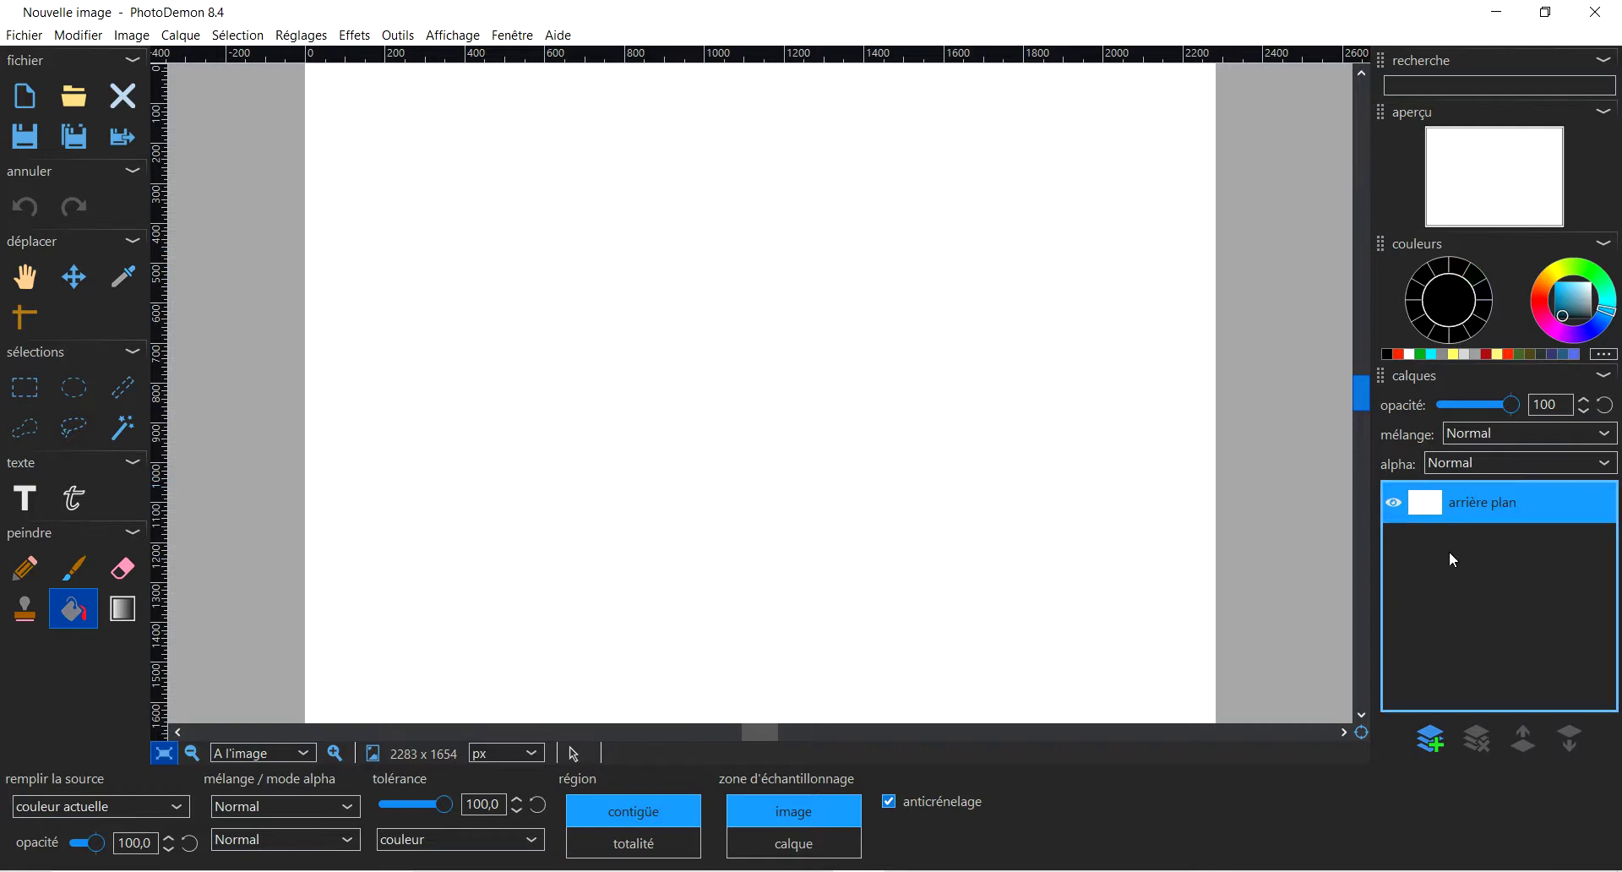
Add a transparent layer and outline a full-height polygonal selection from the canvas's left edge, about 740 px wide above and 1570 px below.
{"action": "left_click", "coordinate": [1443, 751]}
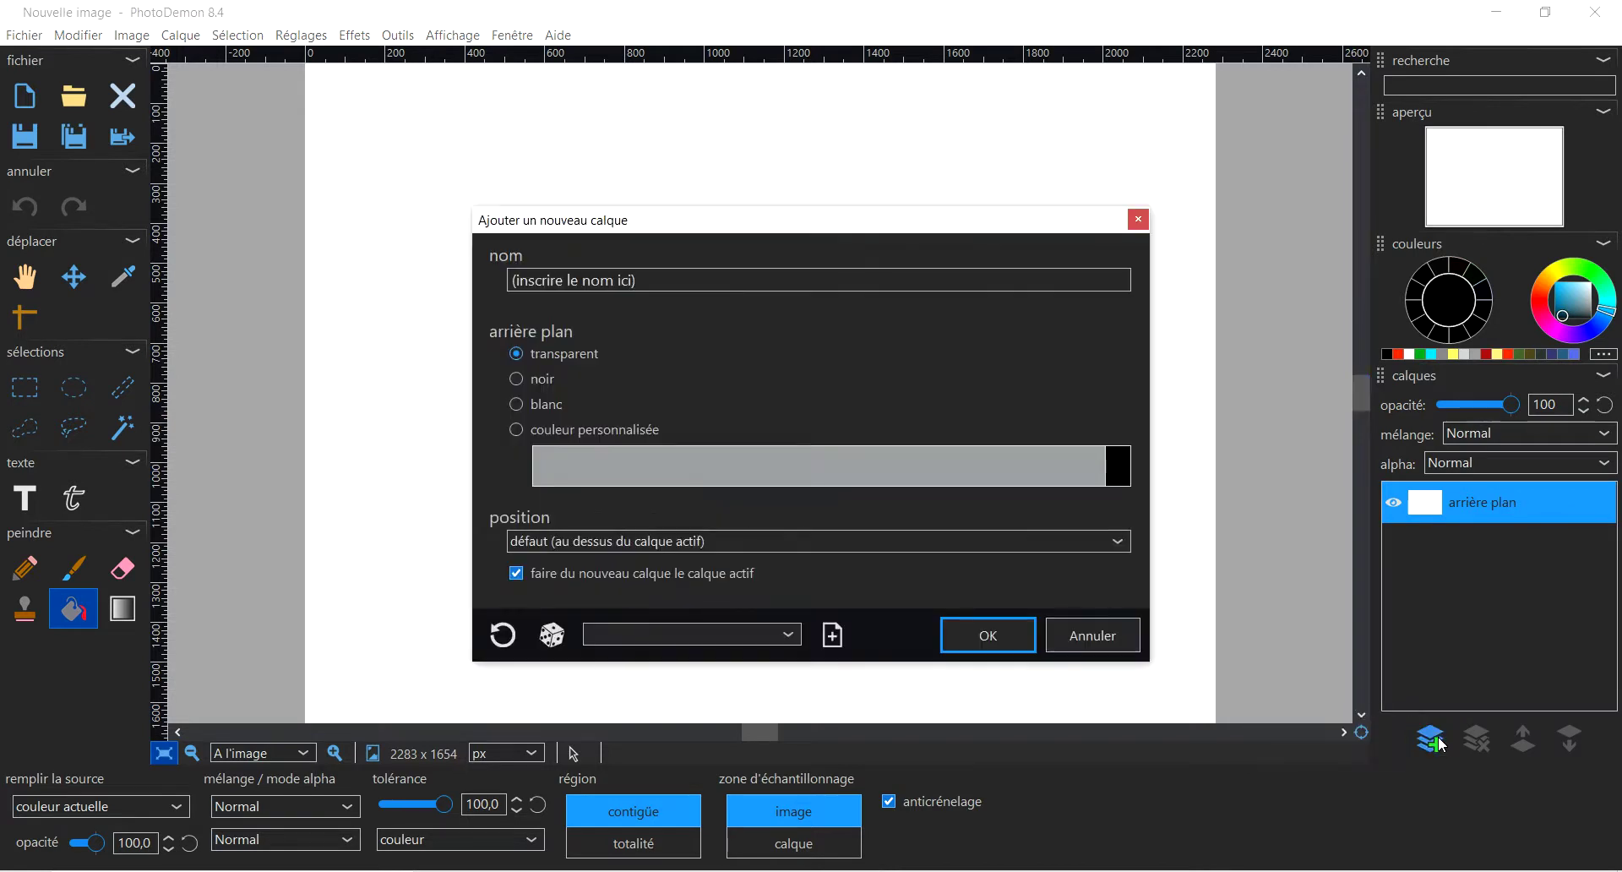
{"action": "left_click", "coordinate": [990, 639]}
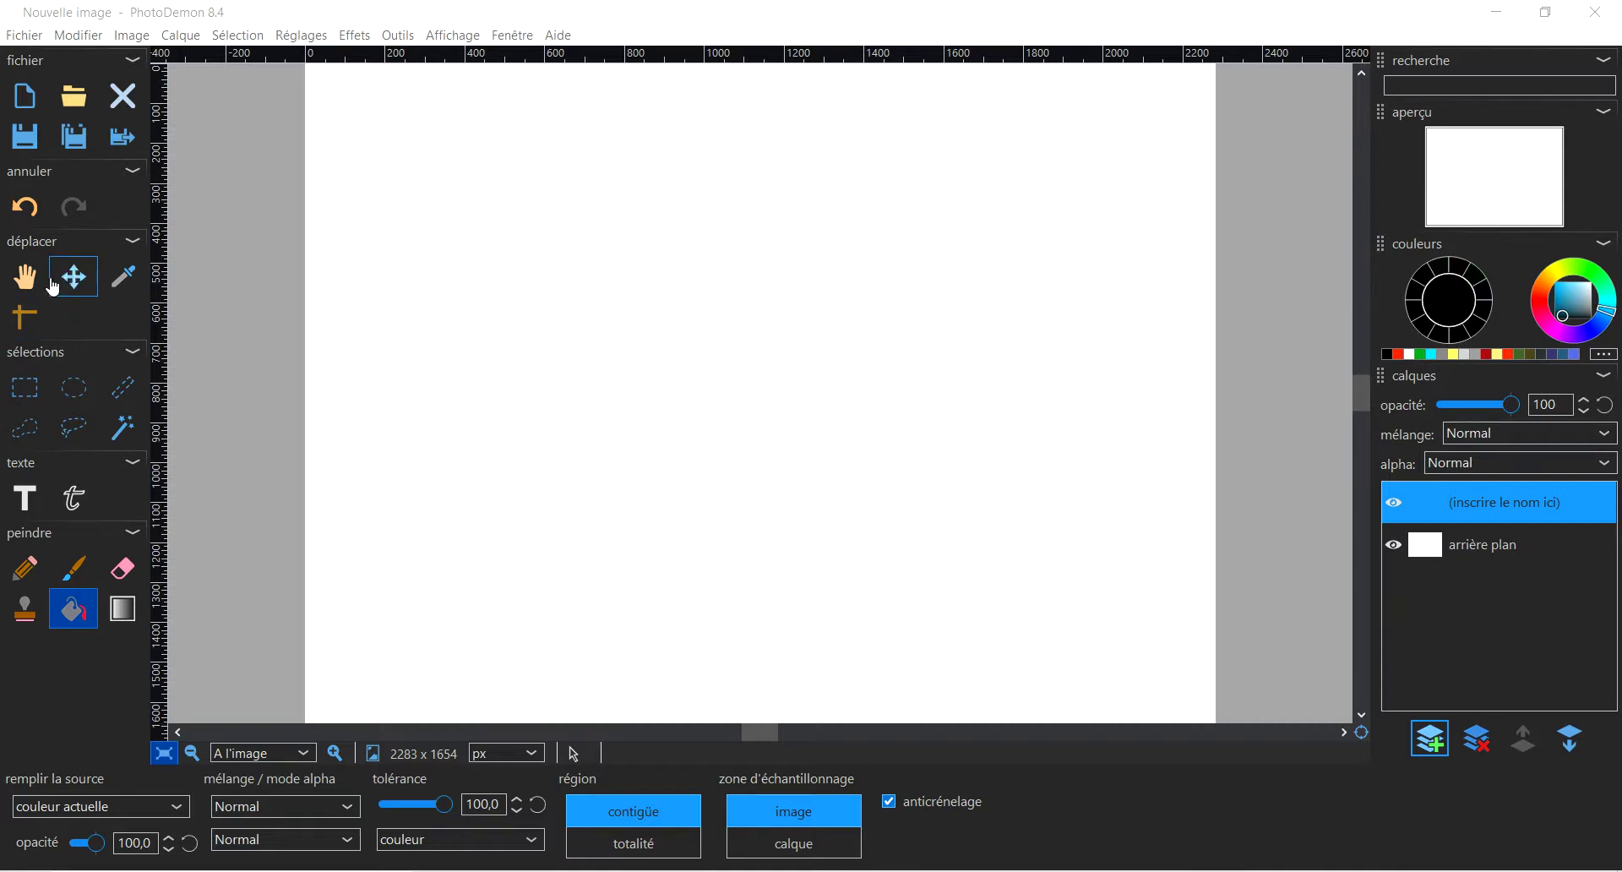
{"action": "left_click", "coordinate": [30, 438]}
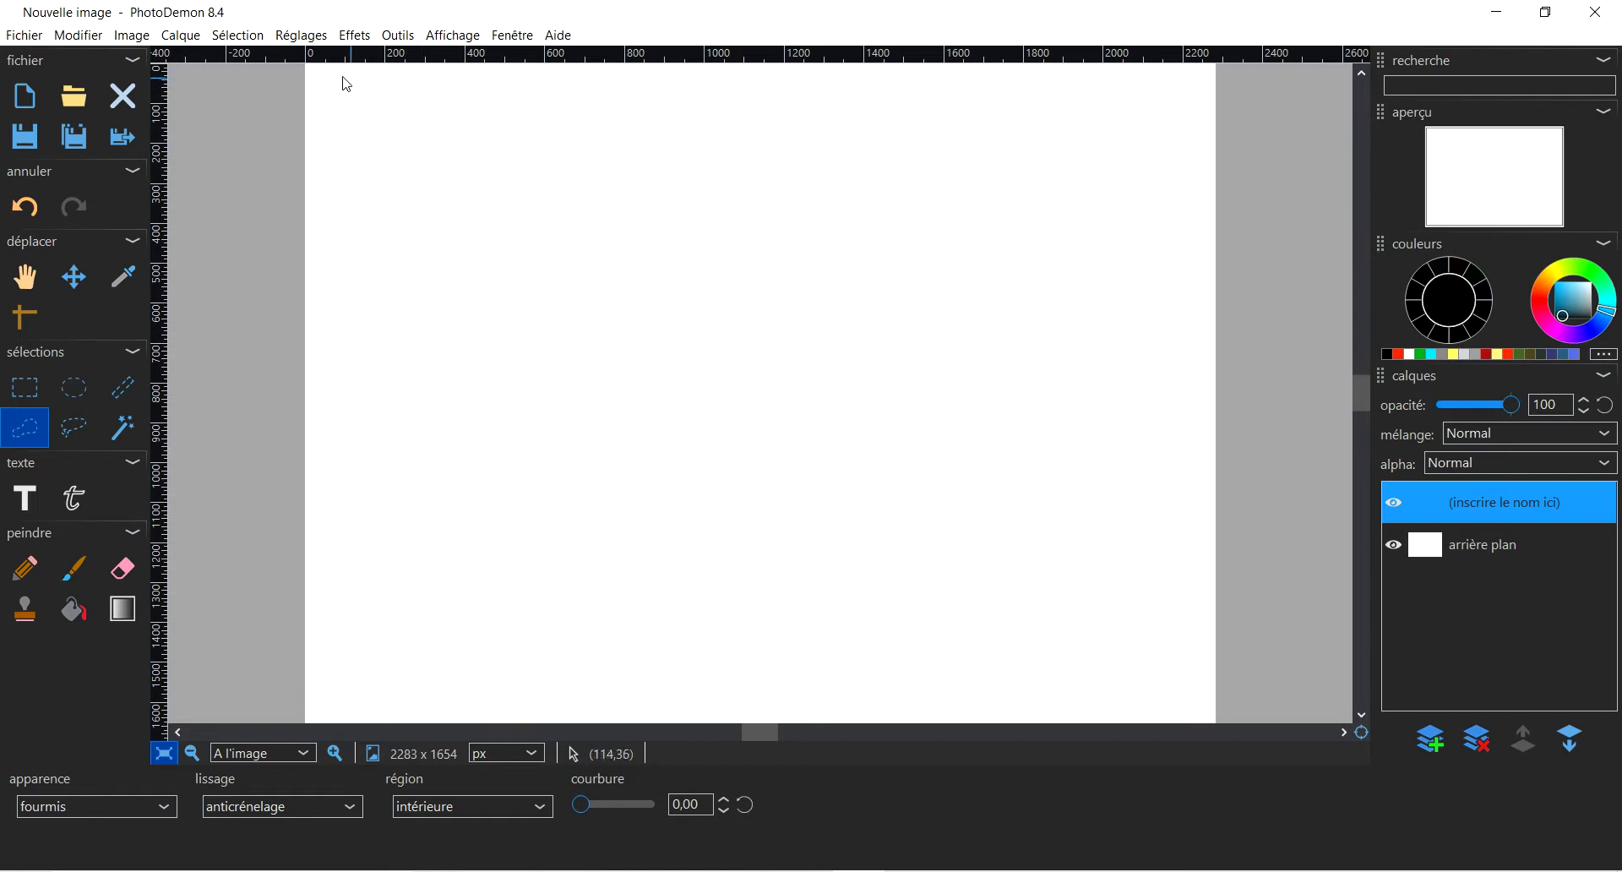
{"action": "left_click", "coordinate": [309, 68]}
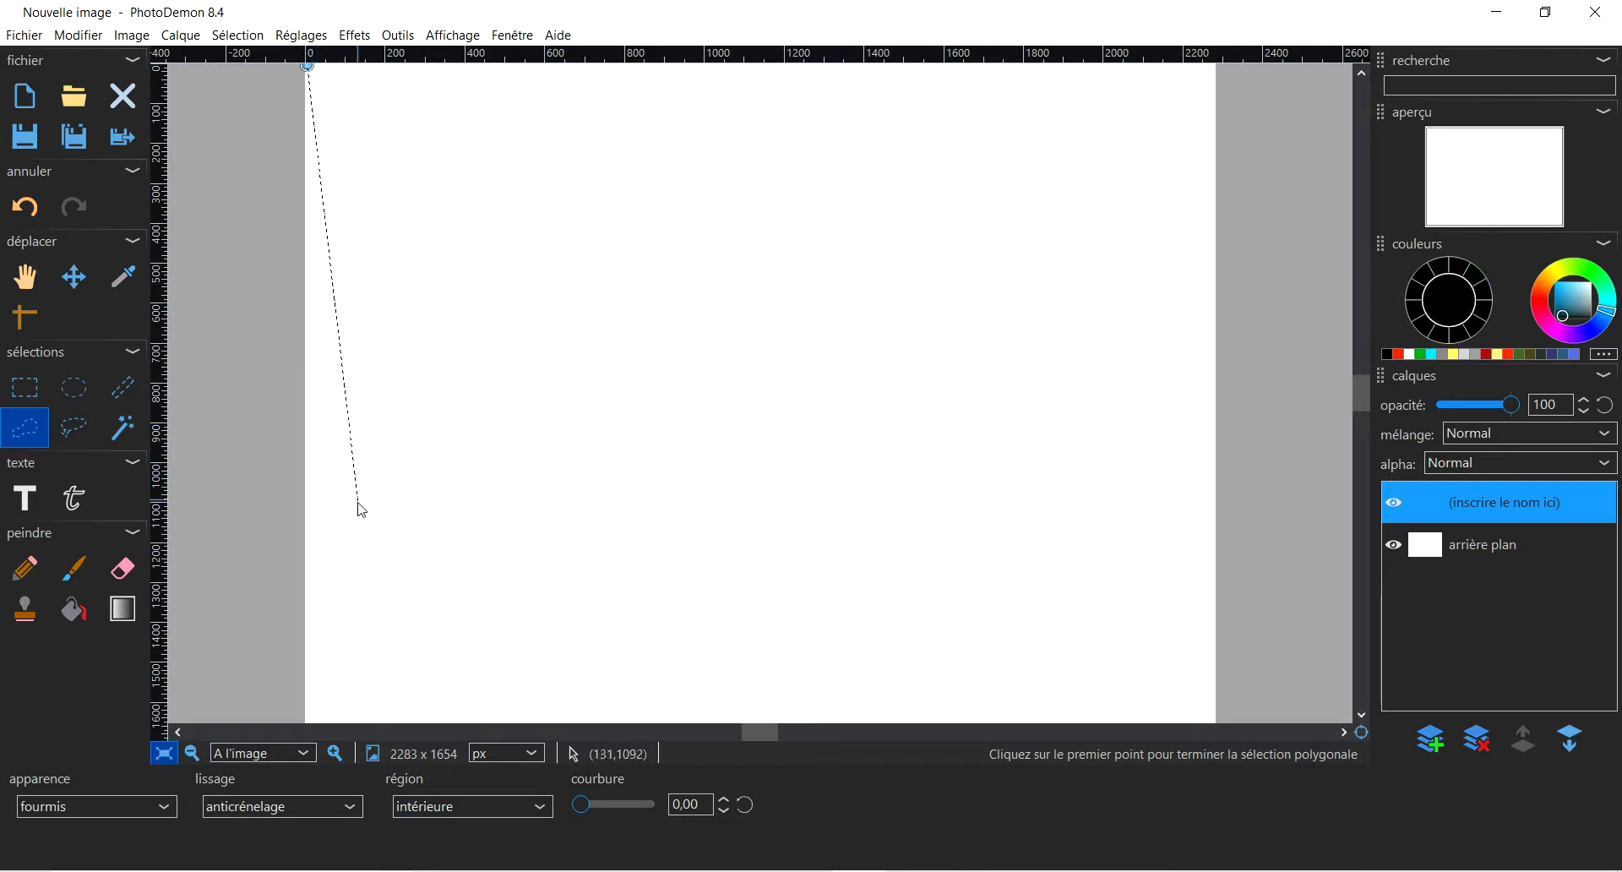
{"action": "left_click", "coordinate": [308, 714]}
{"action": "left_click", "coordinate": [931, 715]}
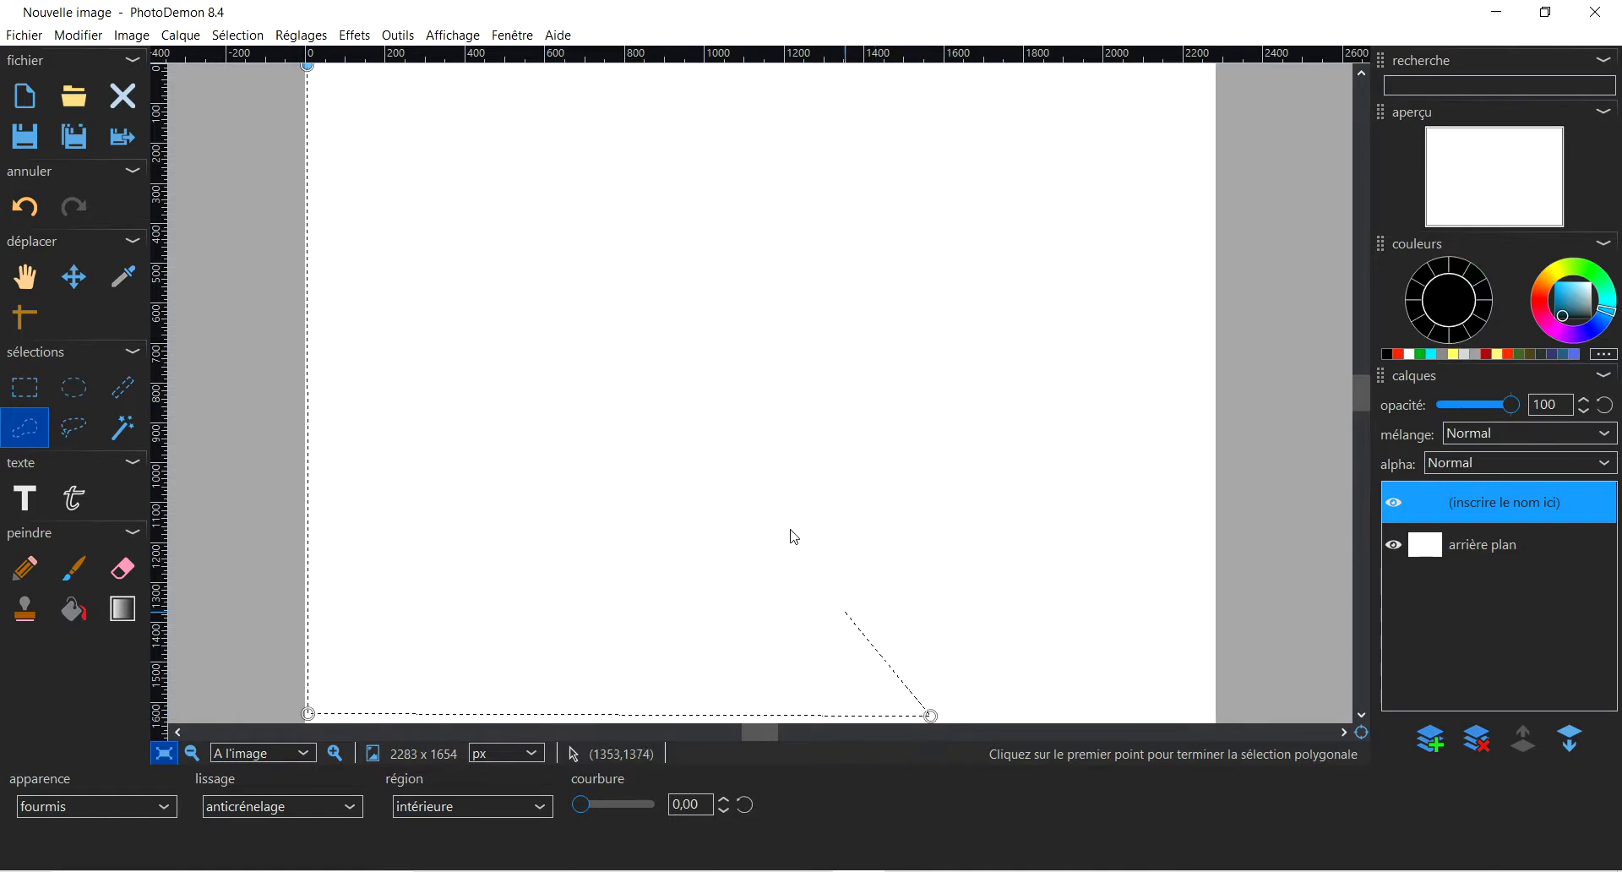
{"action": "left_click", "coordinate": [598, 68]}
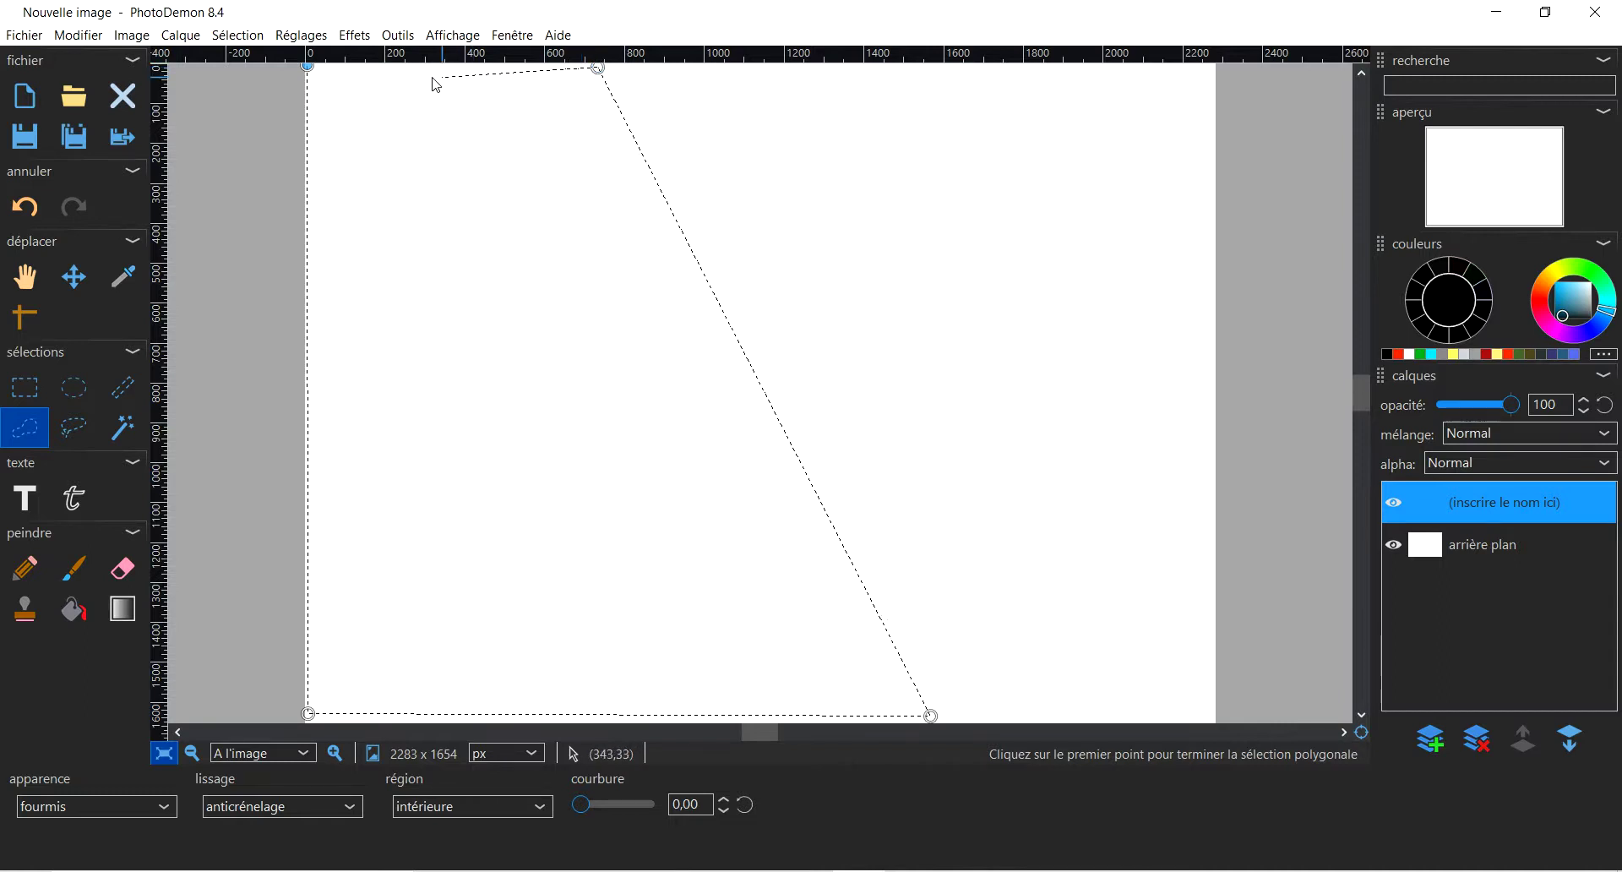
{"action": "left_click", "coordinate": [310, 65]}
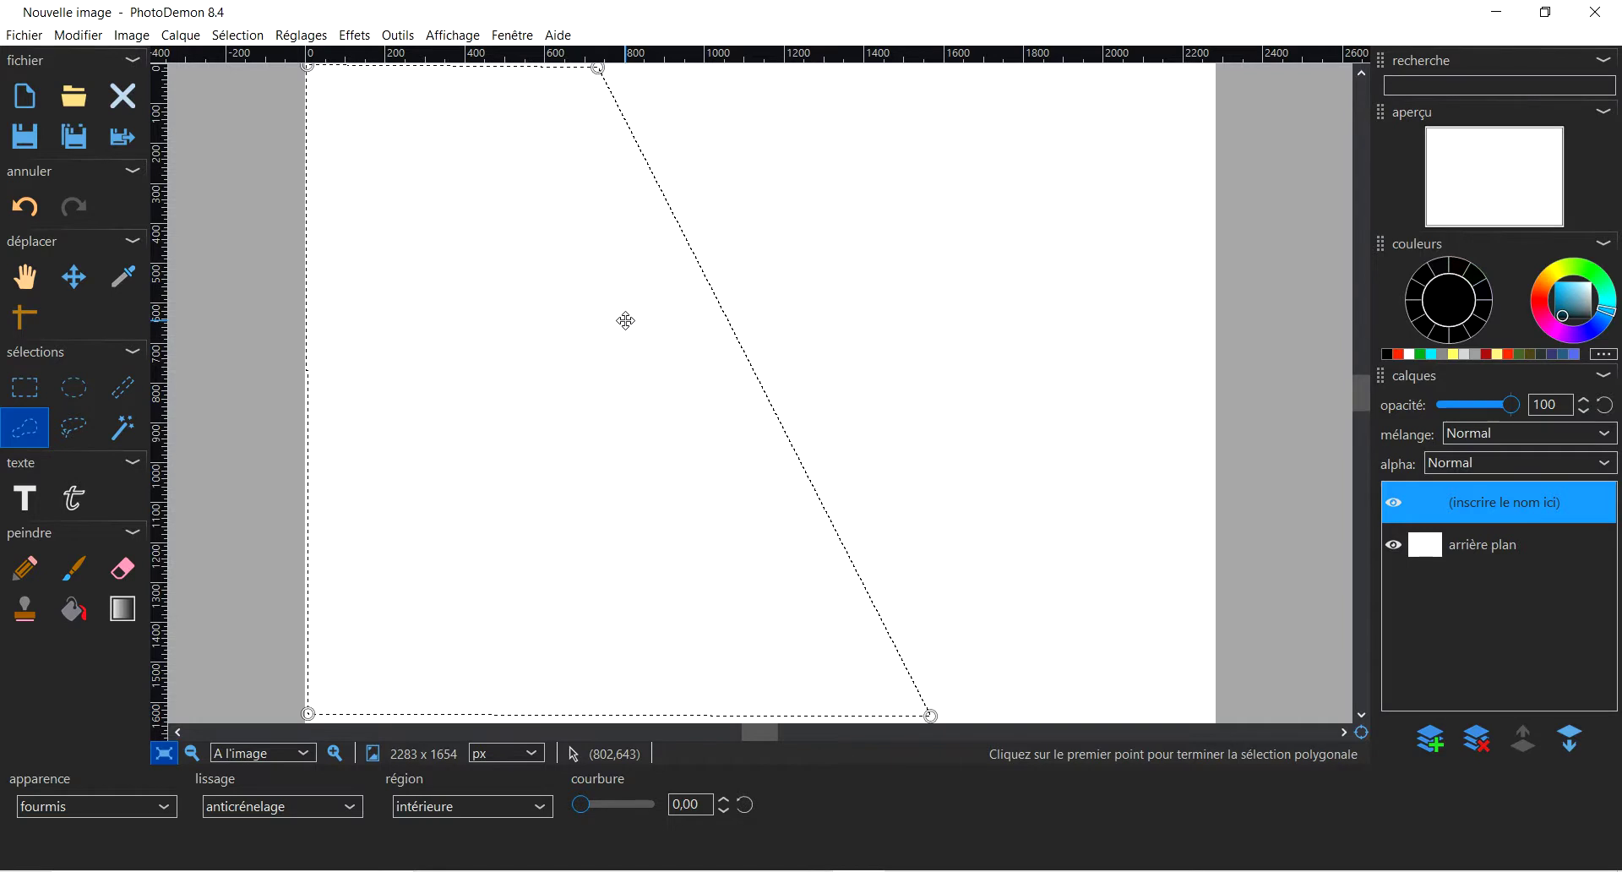
Fill the polygonal selection with black (#000000) on the new layer and deselect it.
{"action": "left_click", "coordinate": [79, 608]}
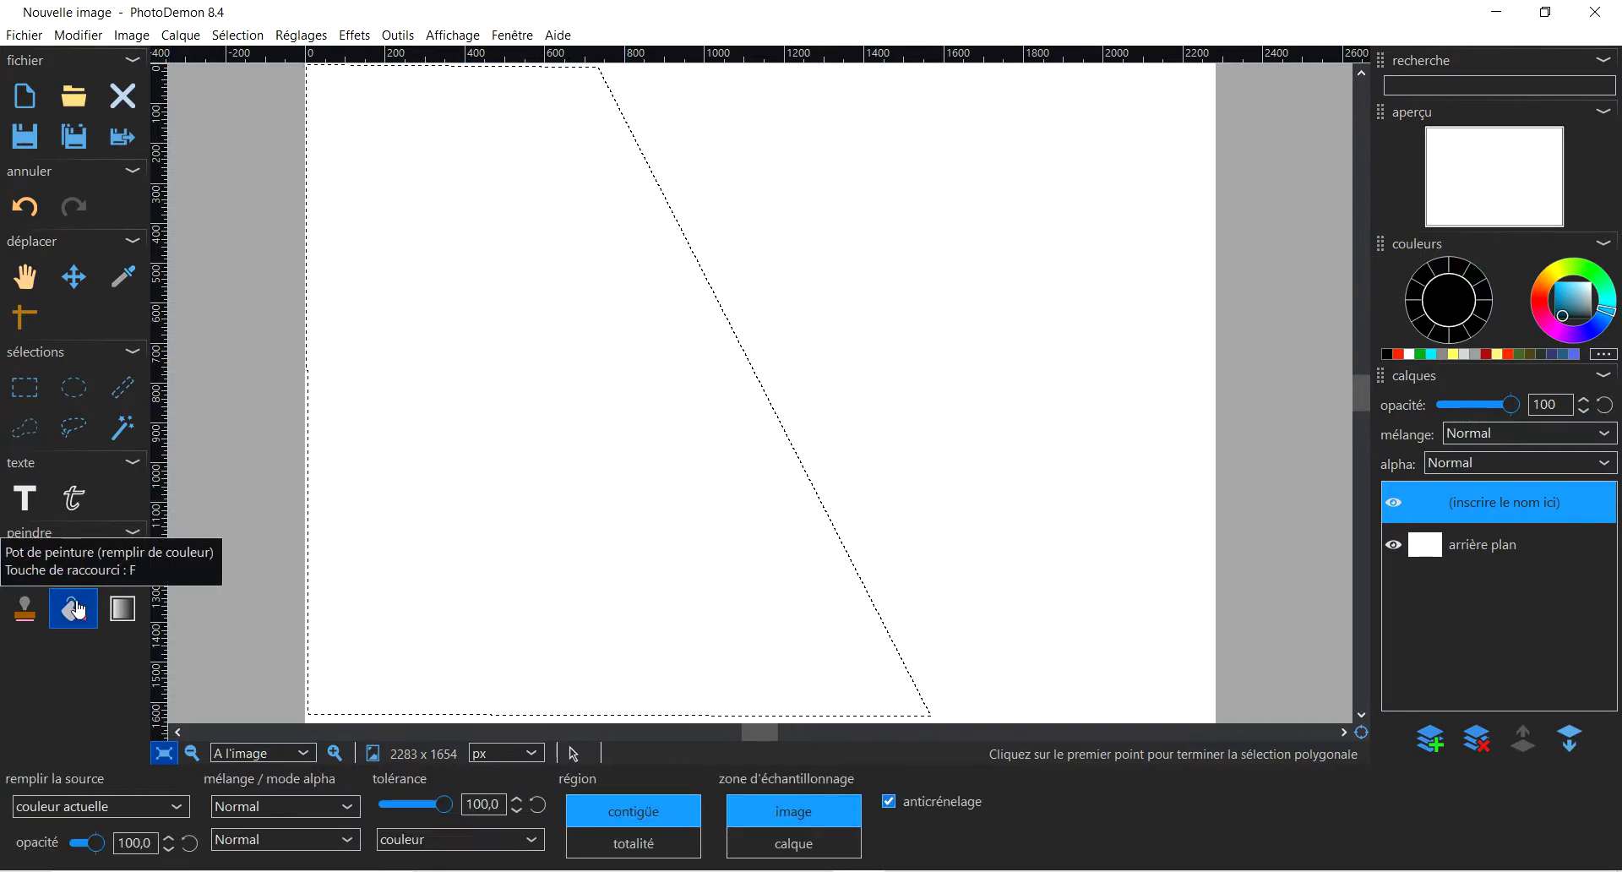
{"action": "left_click", "coordinate": [1390, 355]}
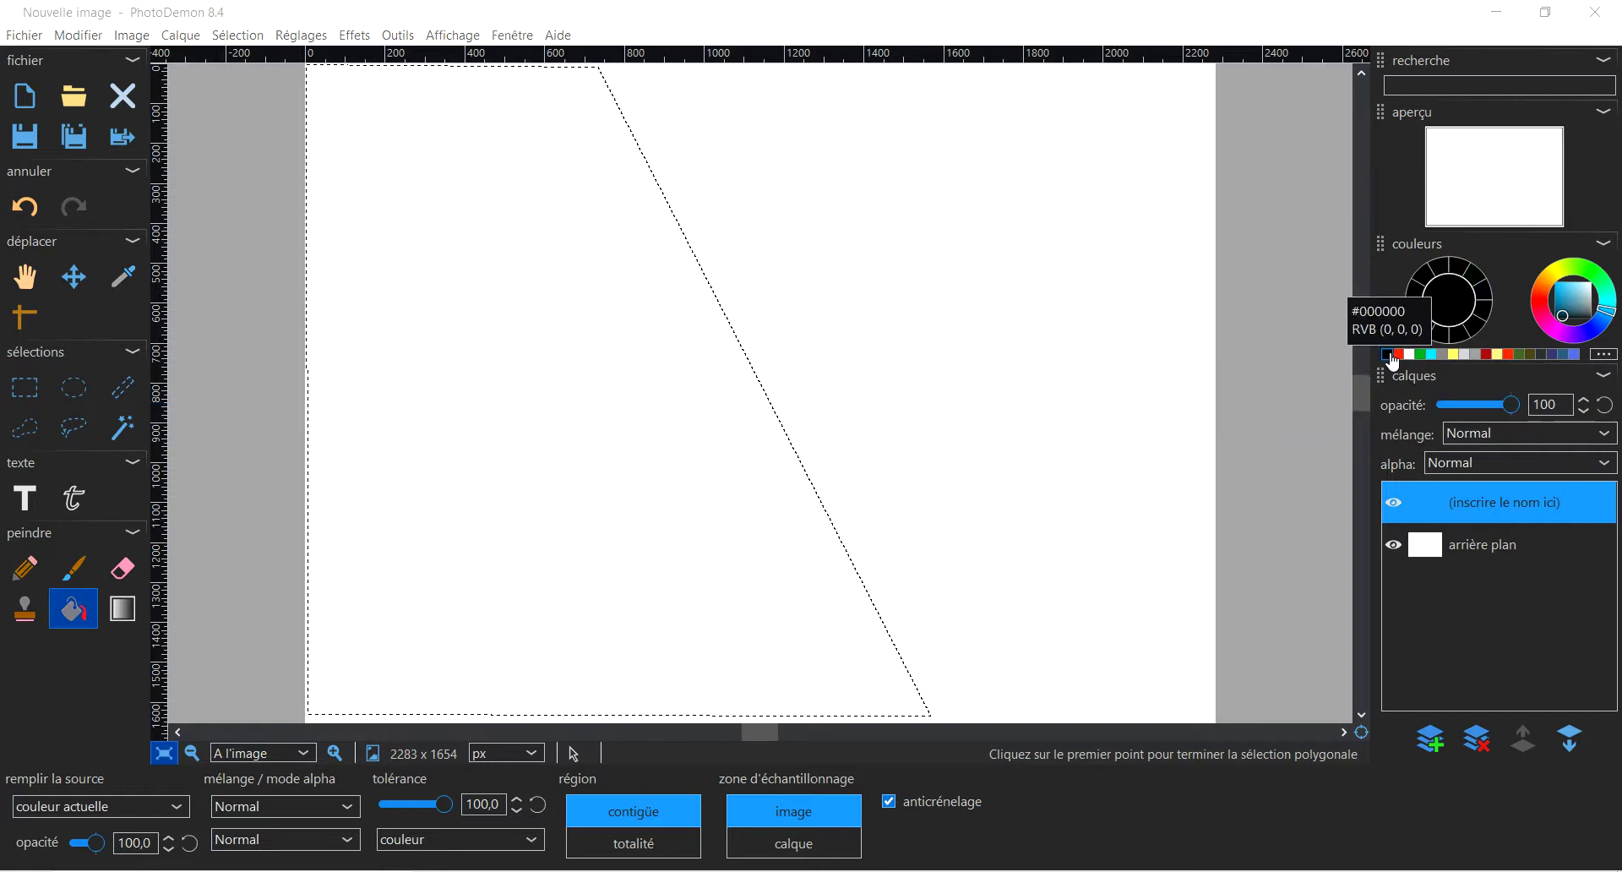
{"action": "left_click", "coordinate": [549, 328]}
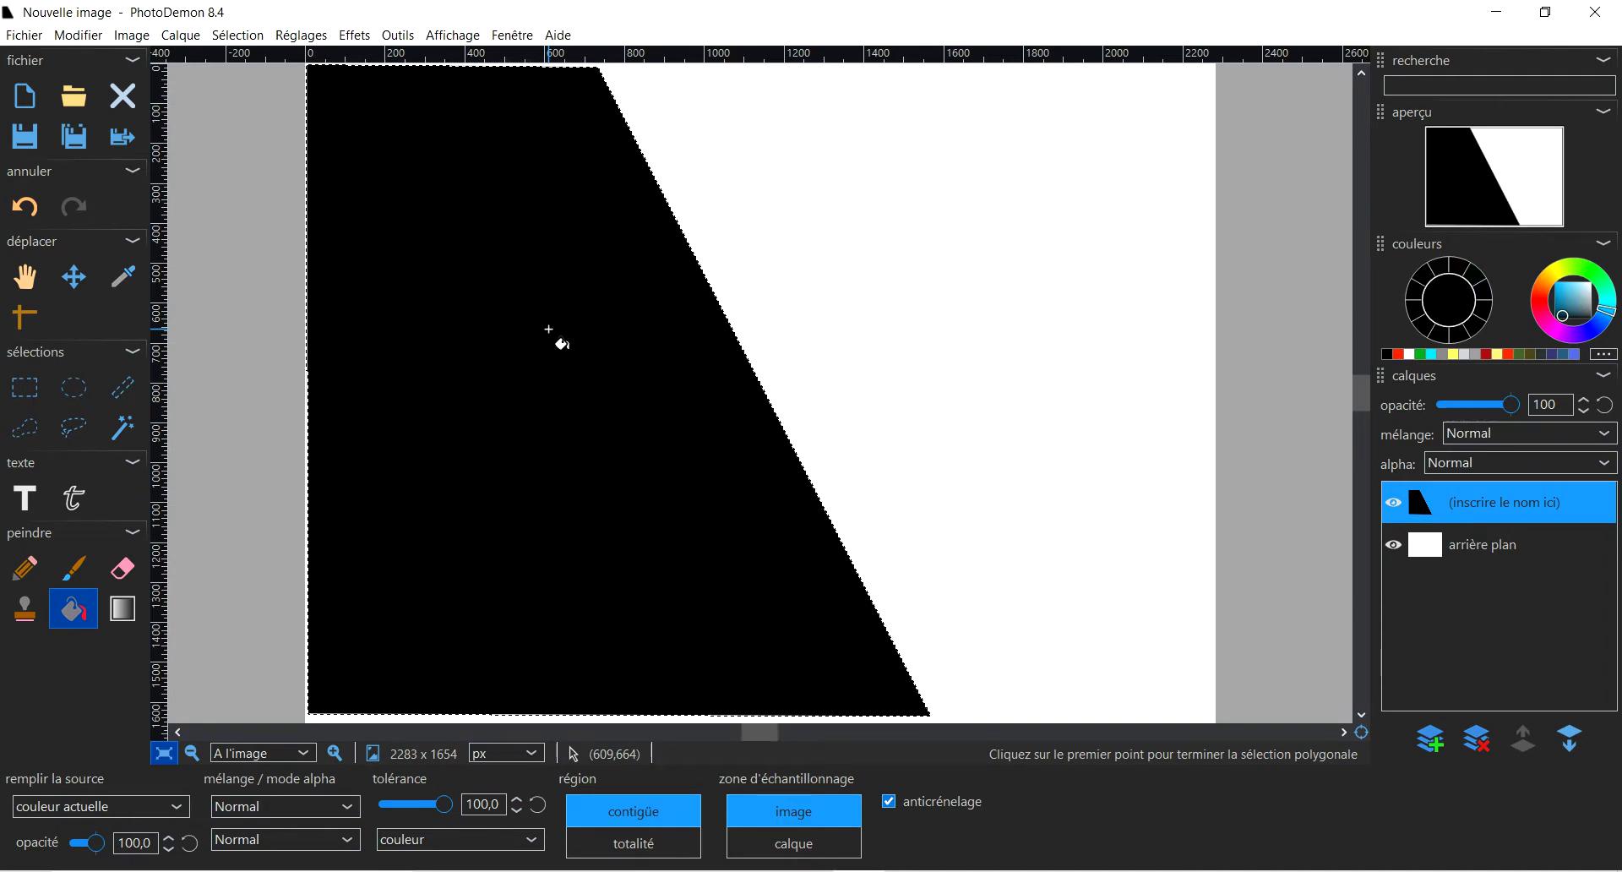
{"action": "key", "text": "ctrl+shift+a"}
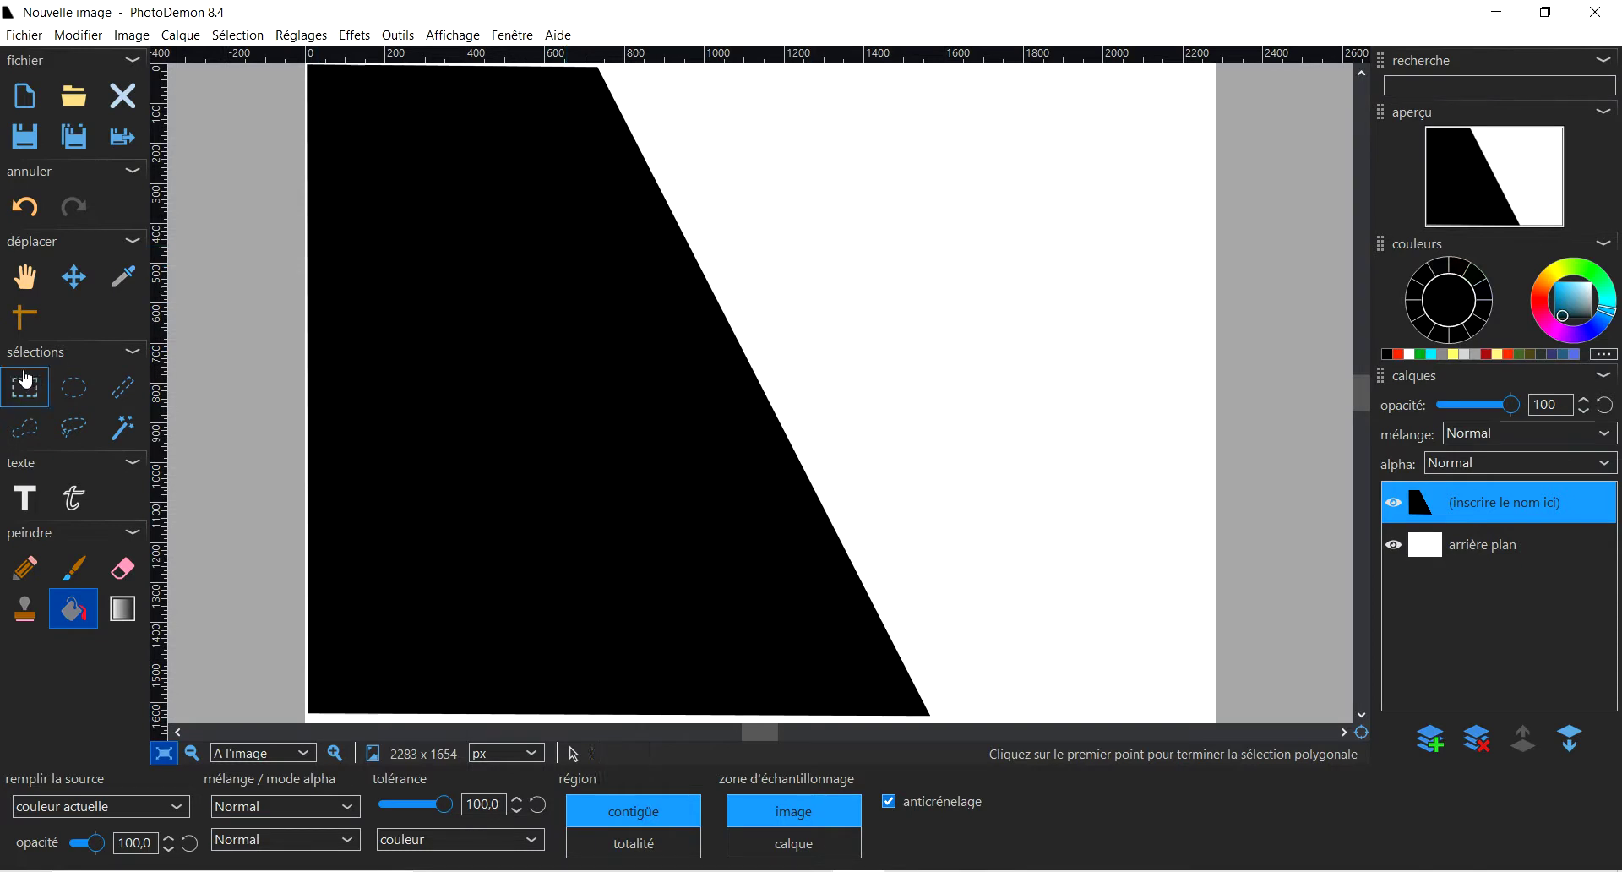
Cut a circle about 820 px in diameter out of the black shape across its slanted edge, at position 612, 360, and deselect.
{"action": "left_click", "coordinate": [85, 397]}
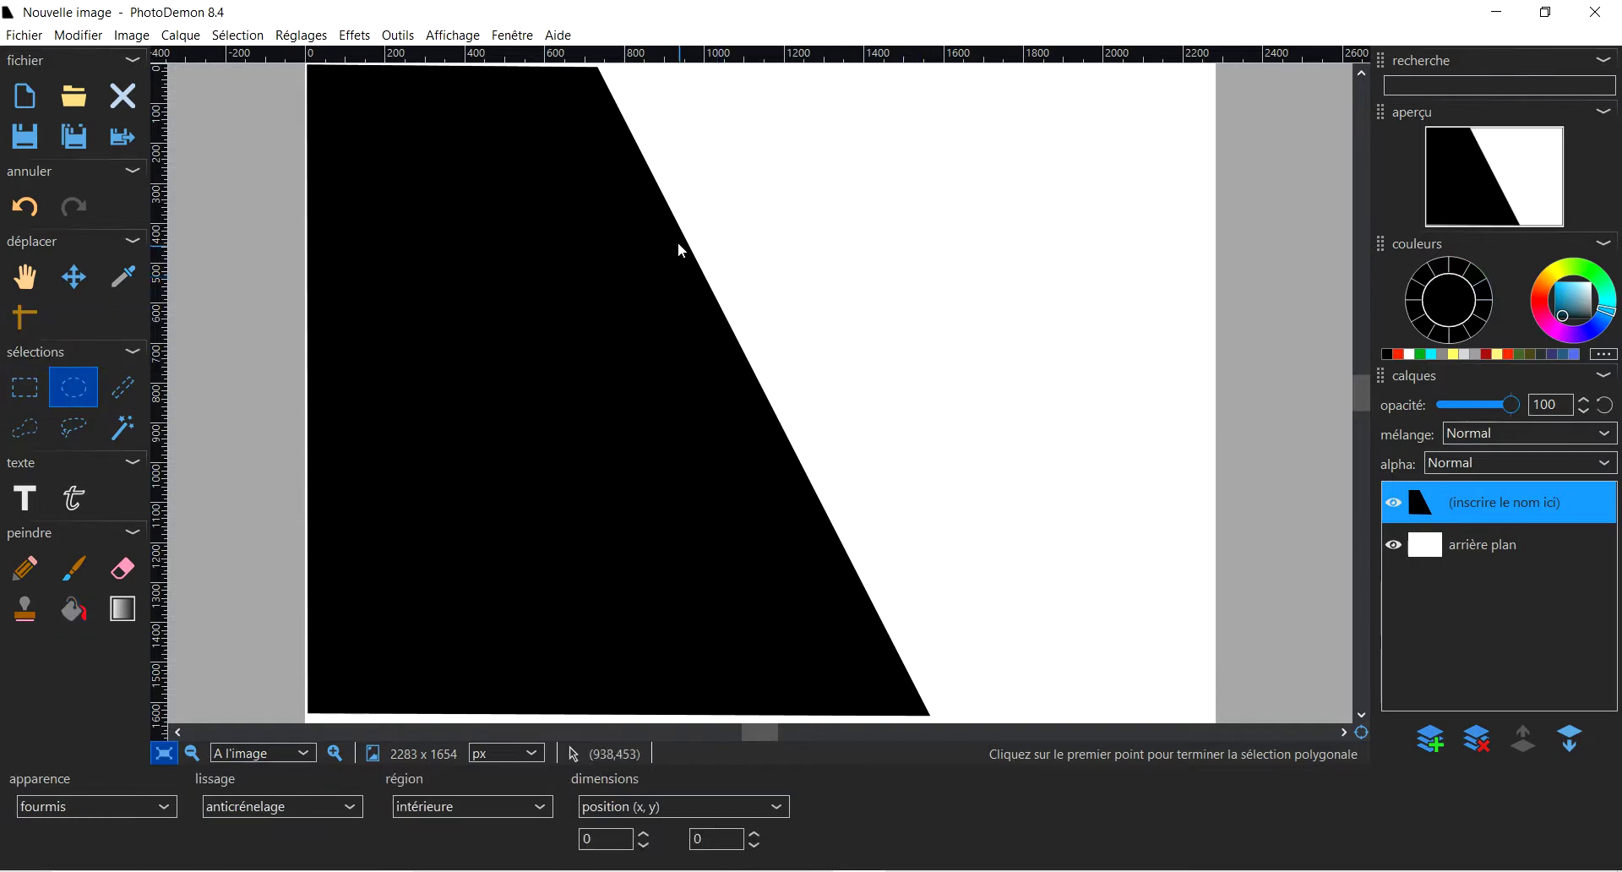
{"action": "left_click_drag", "start_coordinate": [694, 229], "coordinate": [1022, 488]}
{"action": "left_click_drag", "start_coordinate": [895, 394], "coordinate": [772, 379]}
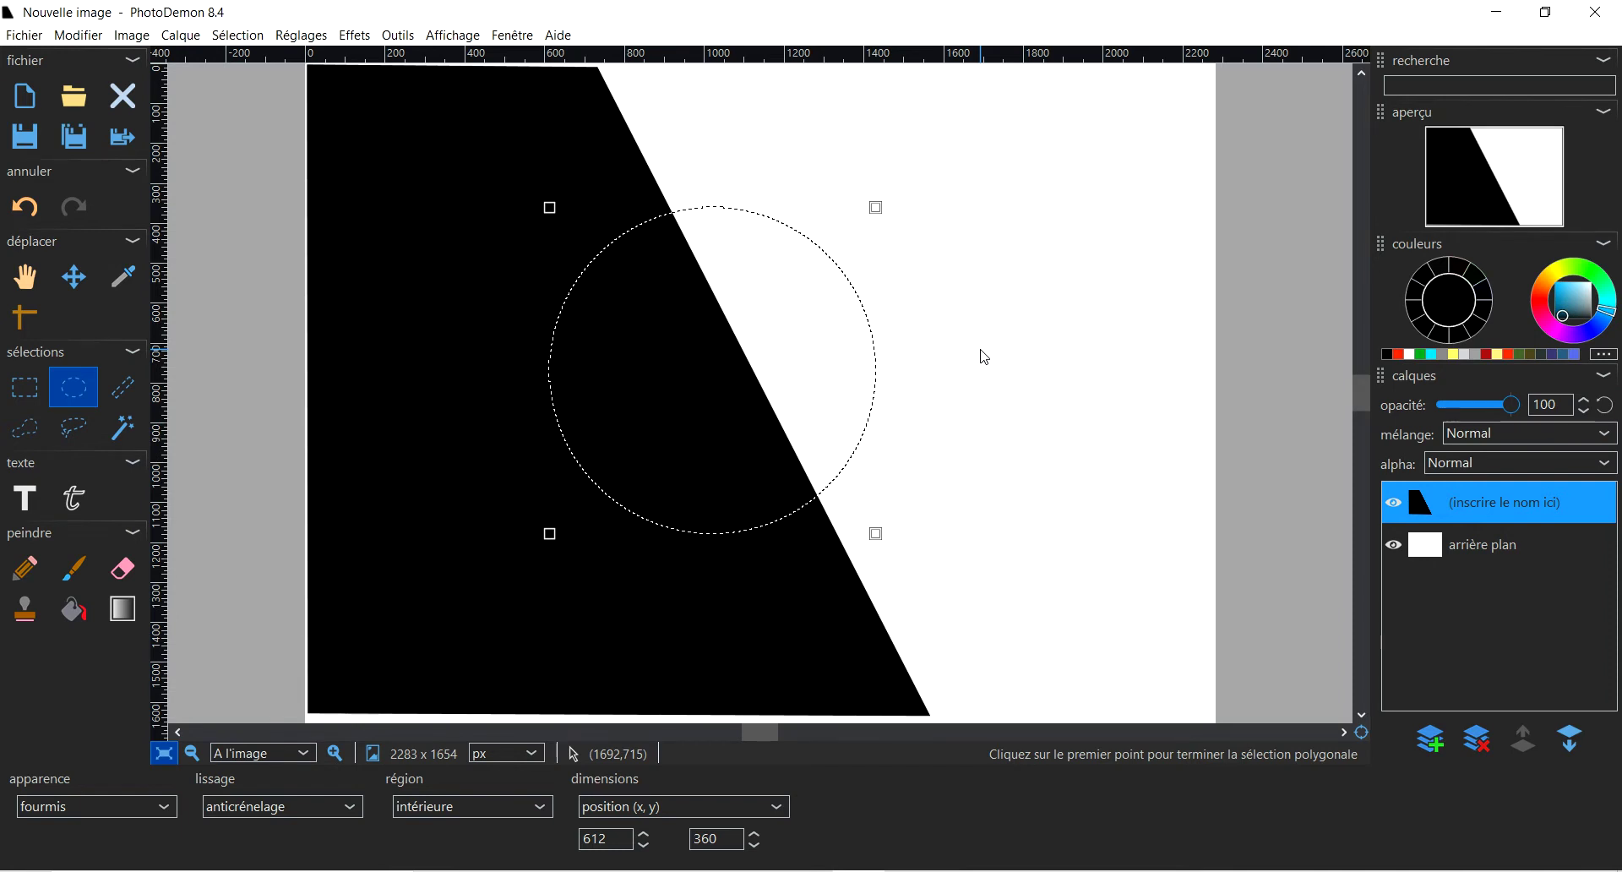
{"action": "key", "text": "Delete"}
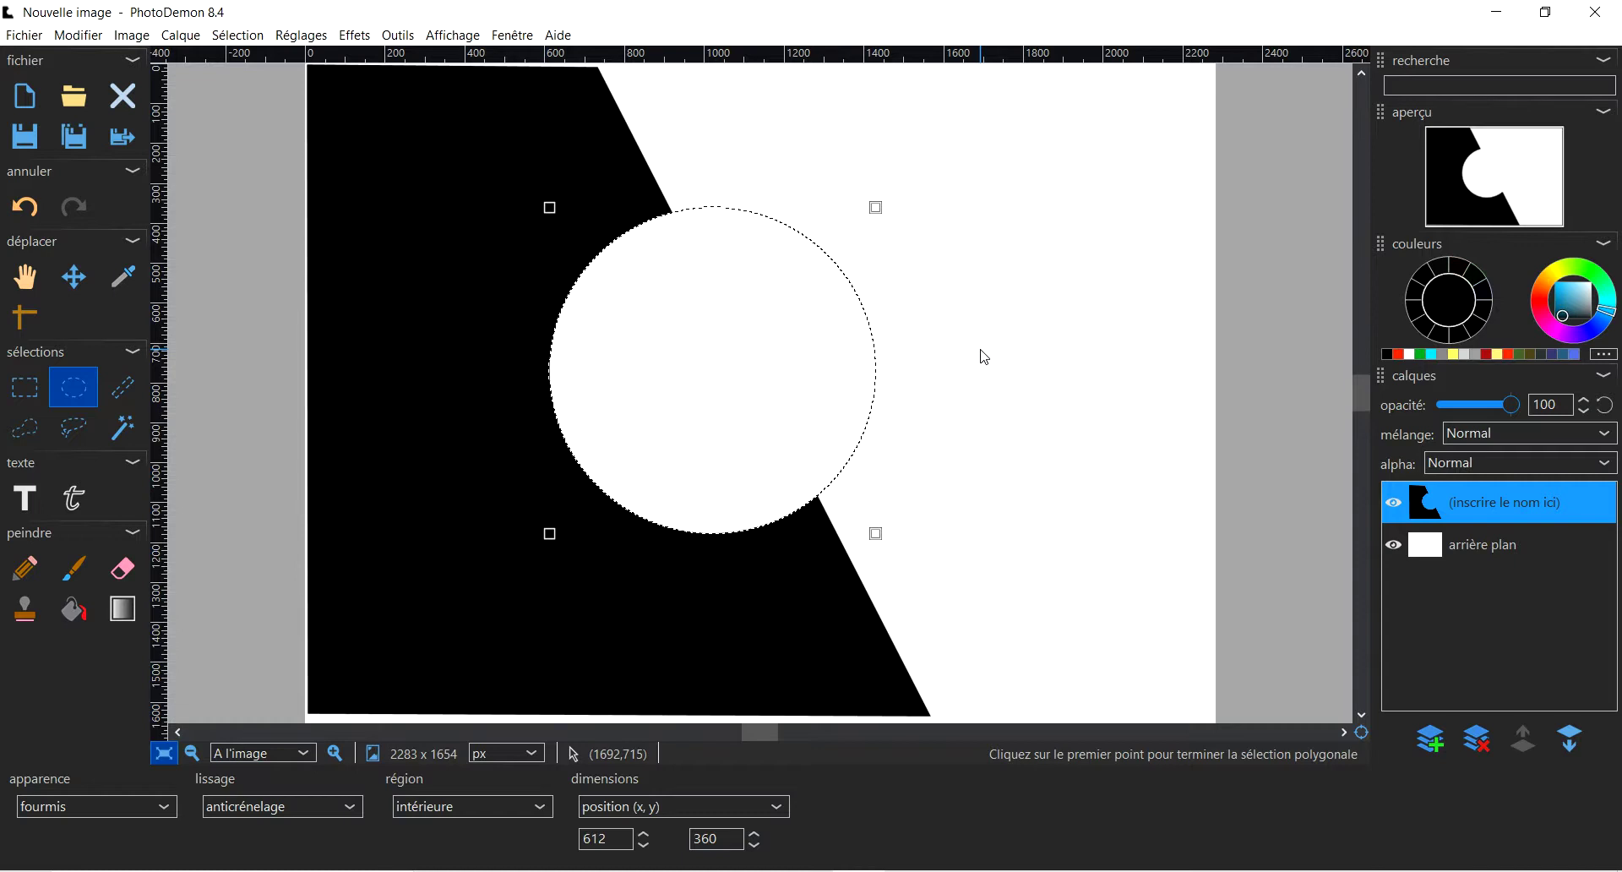
{"action": "key", "text": "ctrl+shift+a"}
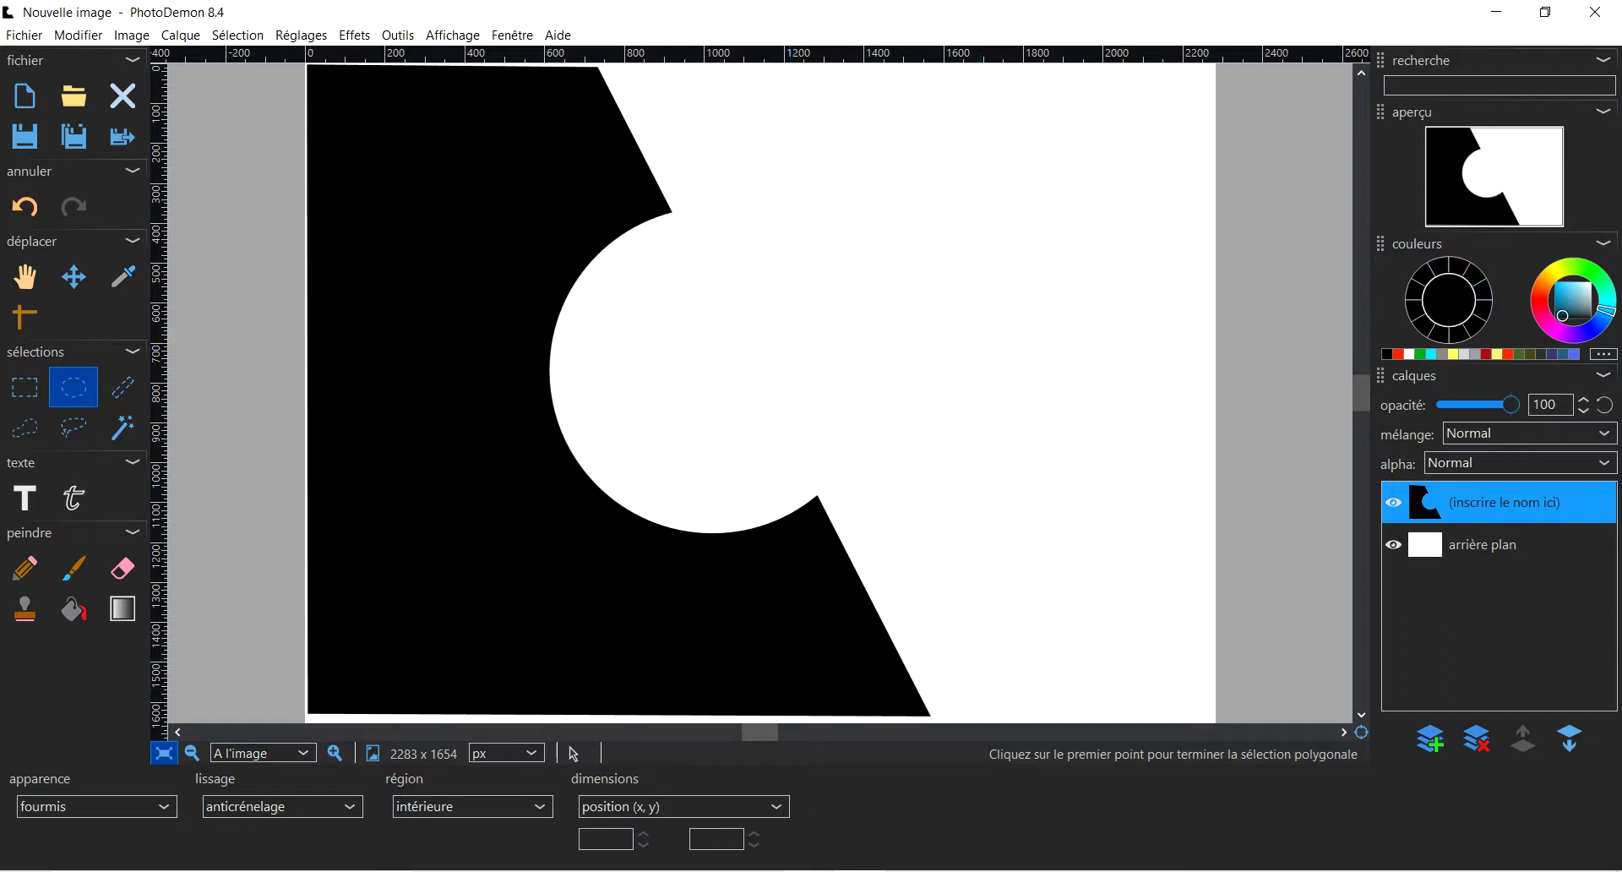
Check the target composition Constructivisme.jpg and, back in PhotoDemon, add a transparent layer above the black shape.
{"action": "left_click", "coordinate": [806, 870]}
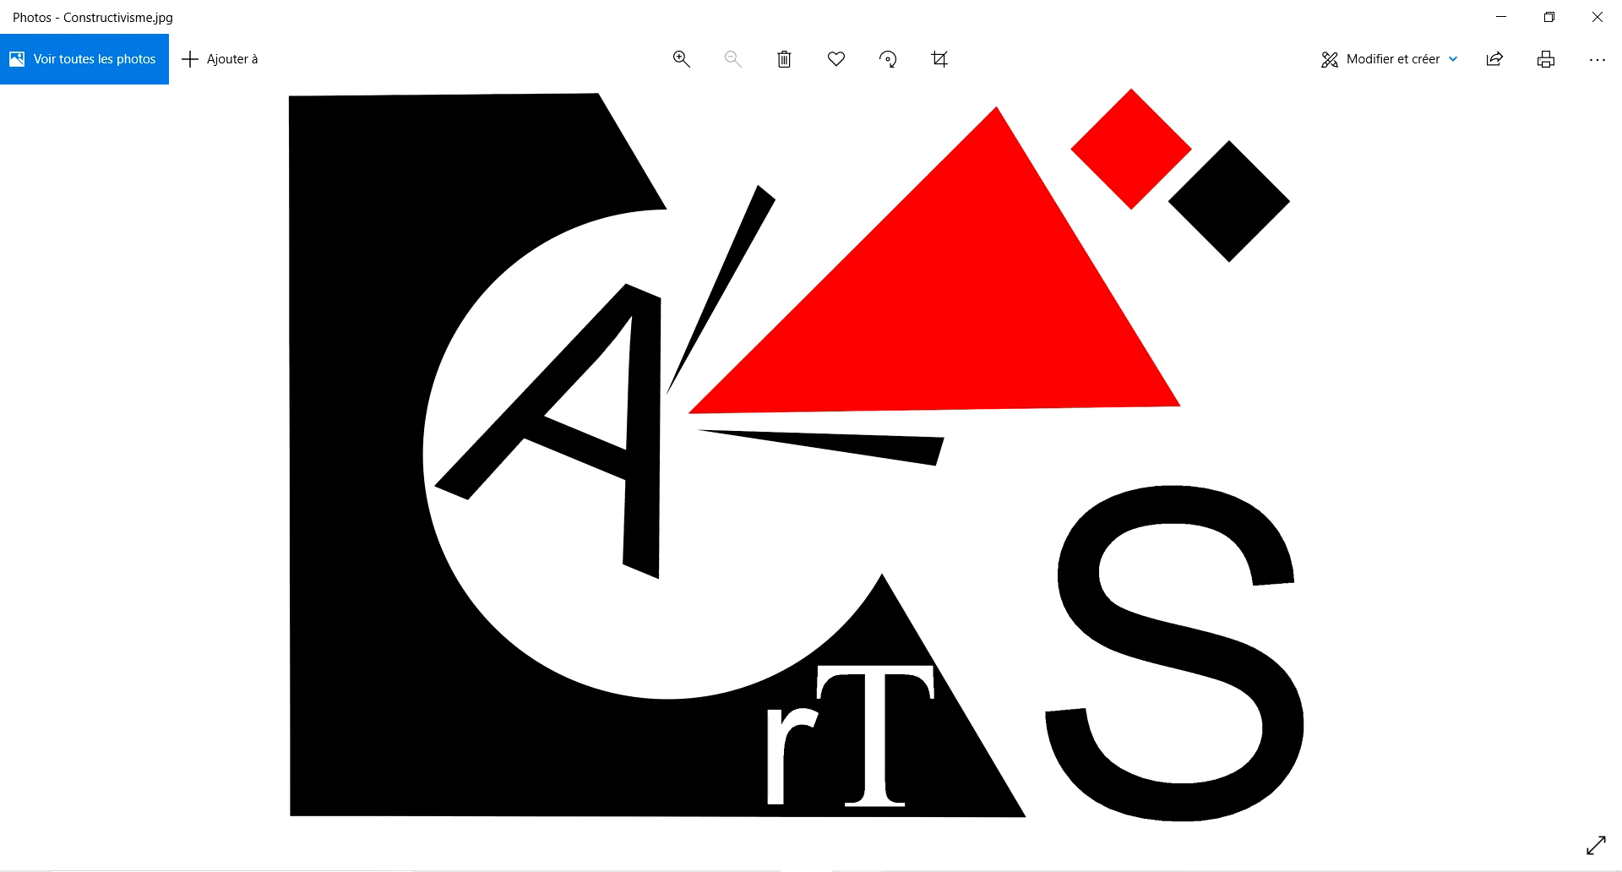
{"action": "key", "text": "alt+Tab"}
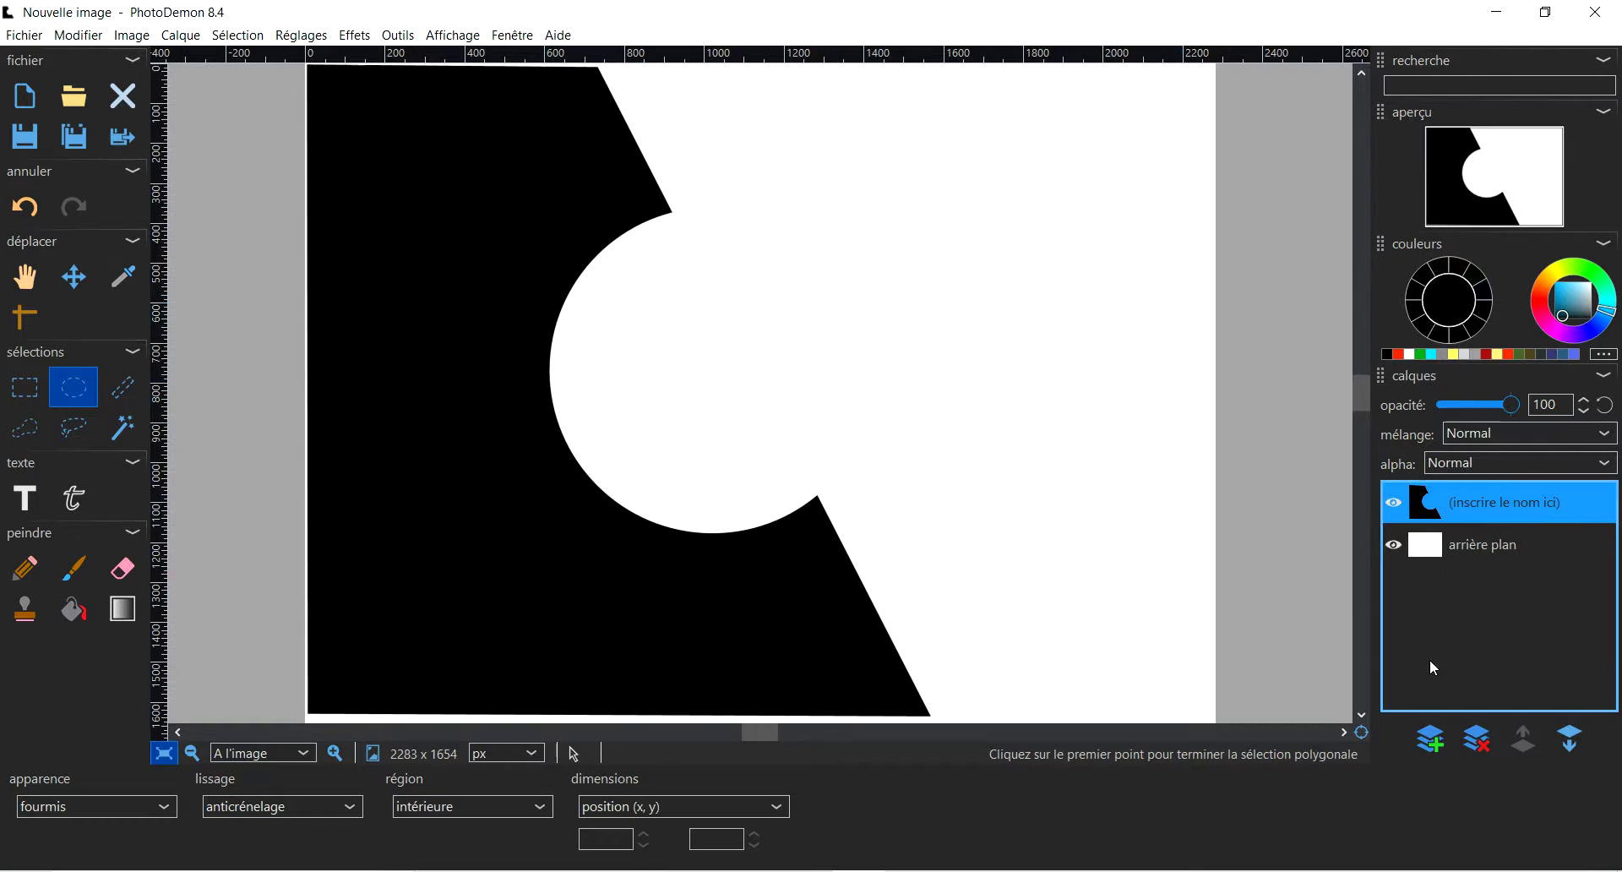
{"action": "left_click", "coordinate": [1431, 744]}
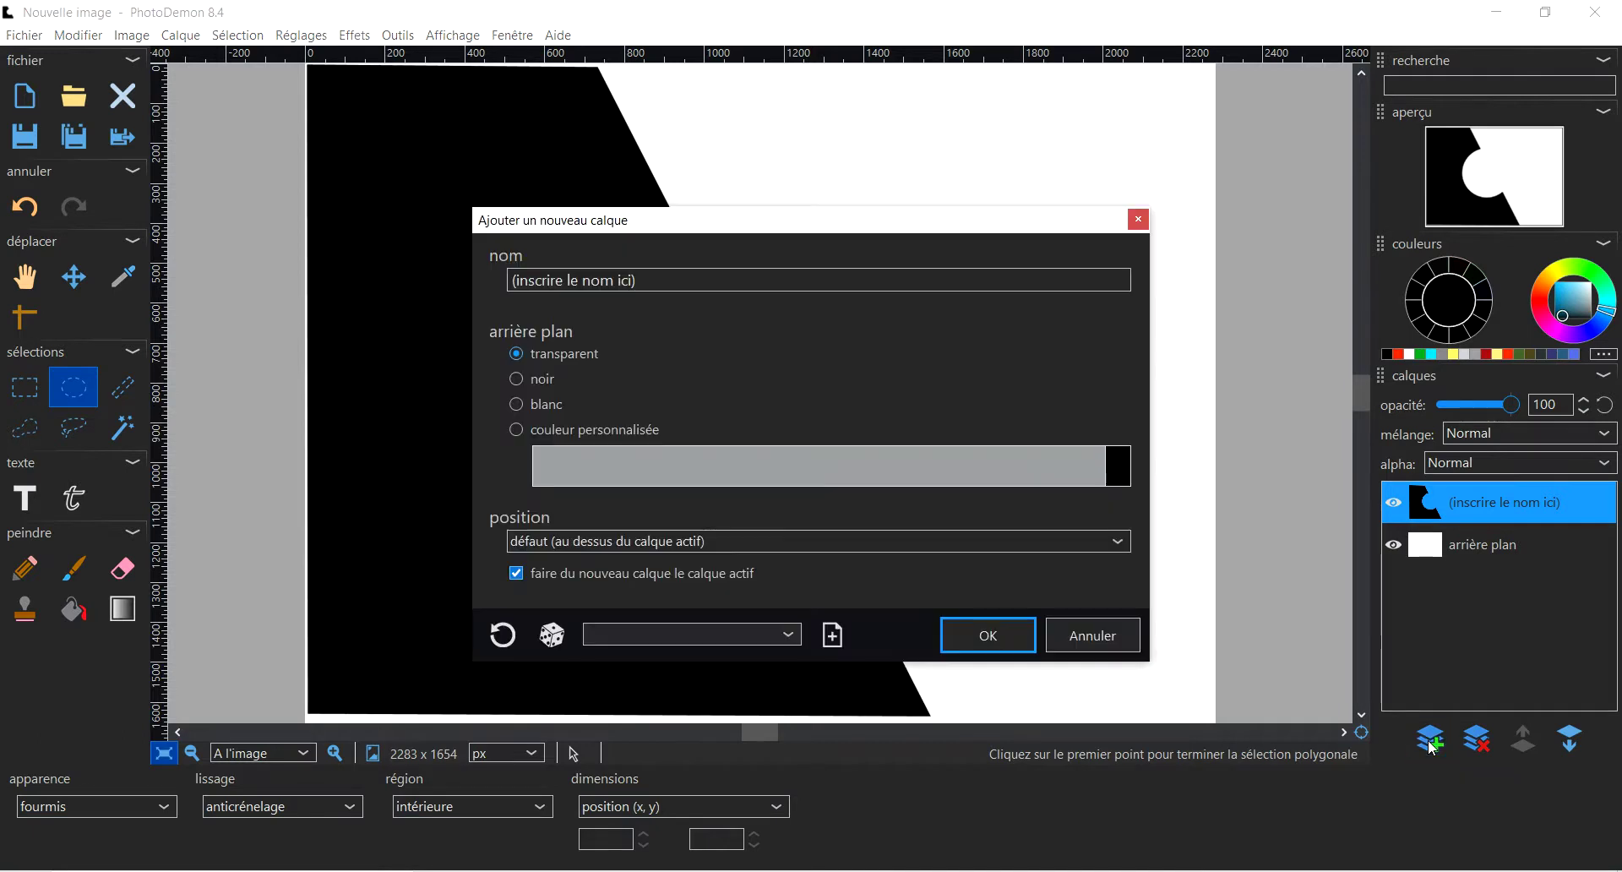
{"action": "left_click", "coordinate": [1011, 640]}
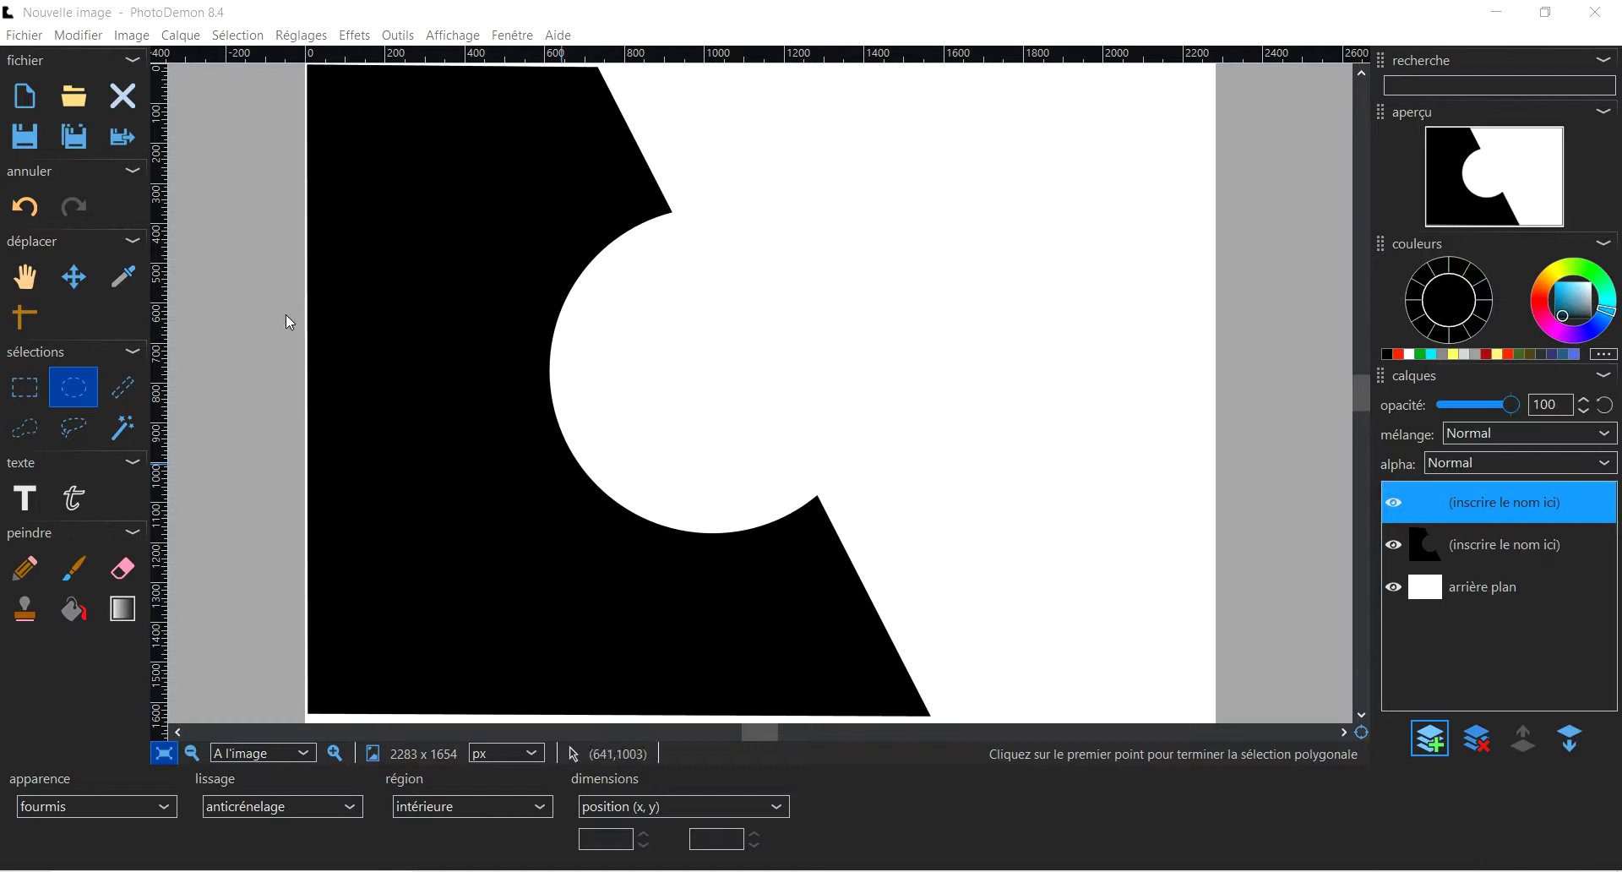
Outline a triangular polygonal selection with its tip inside the white circle and corners at about (970, 700), (1660, 215) and (1910, 800) px.
{"action": "left_click", "coordinate": [25, 429]}
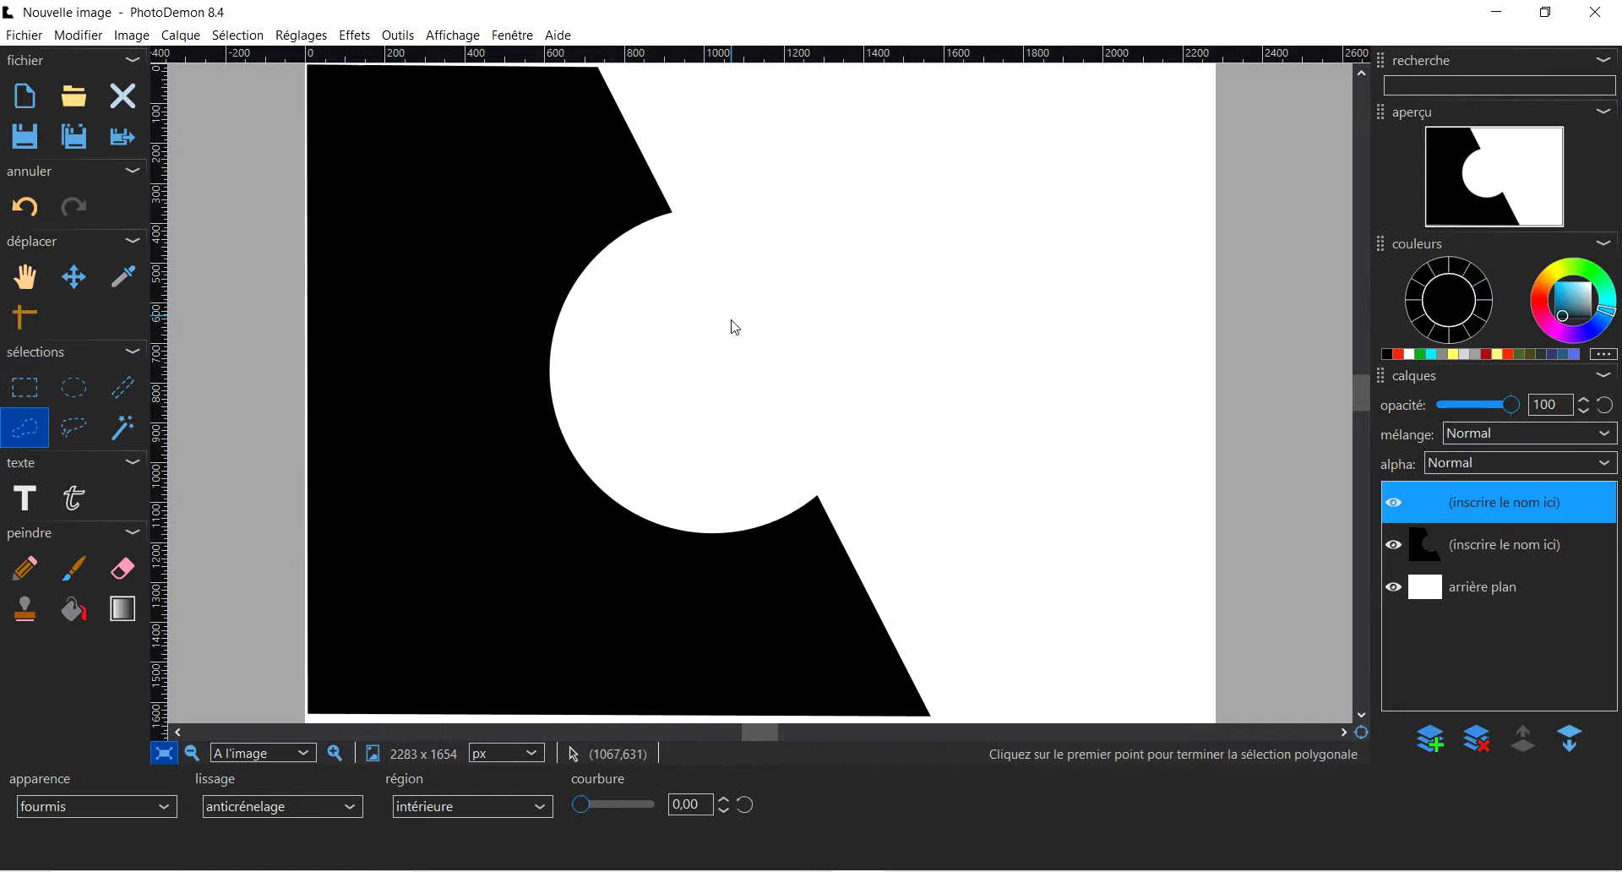
{"action": "left_click", "coordinate": [691, 343]}
{"action": "left_click", "coordinate": [967, 149]}
{"action": "left_click", "coordinate": [1067, 381]}
{"action": "left_click", "coordinate": [692, 345]}
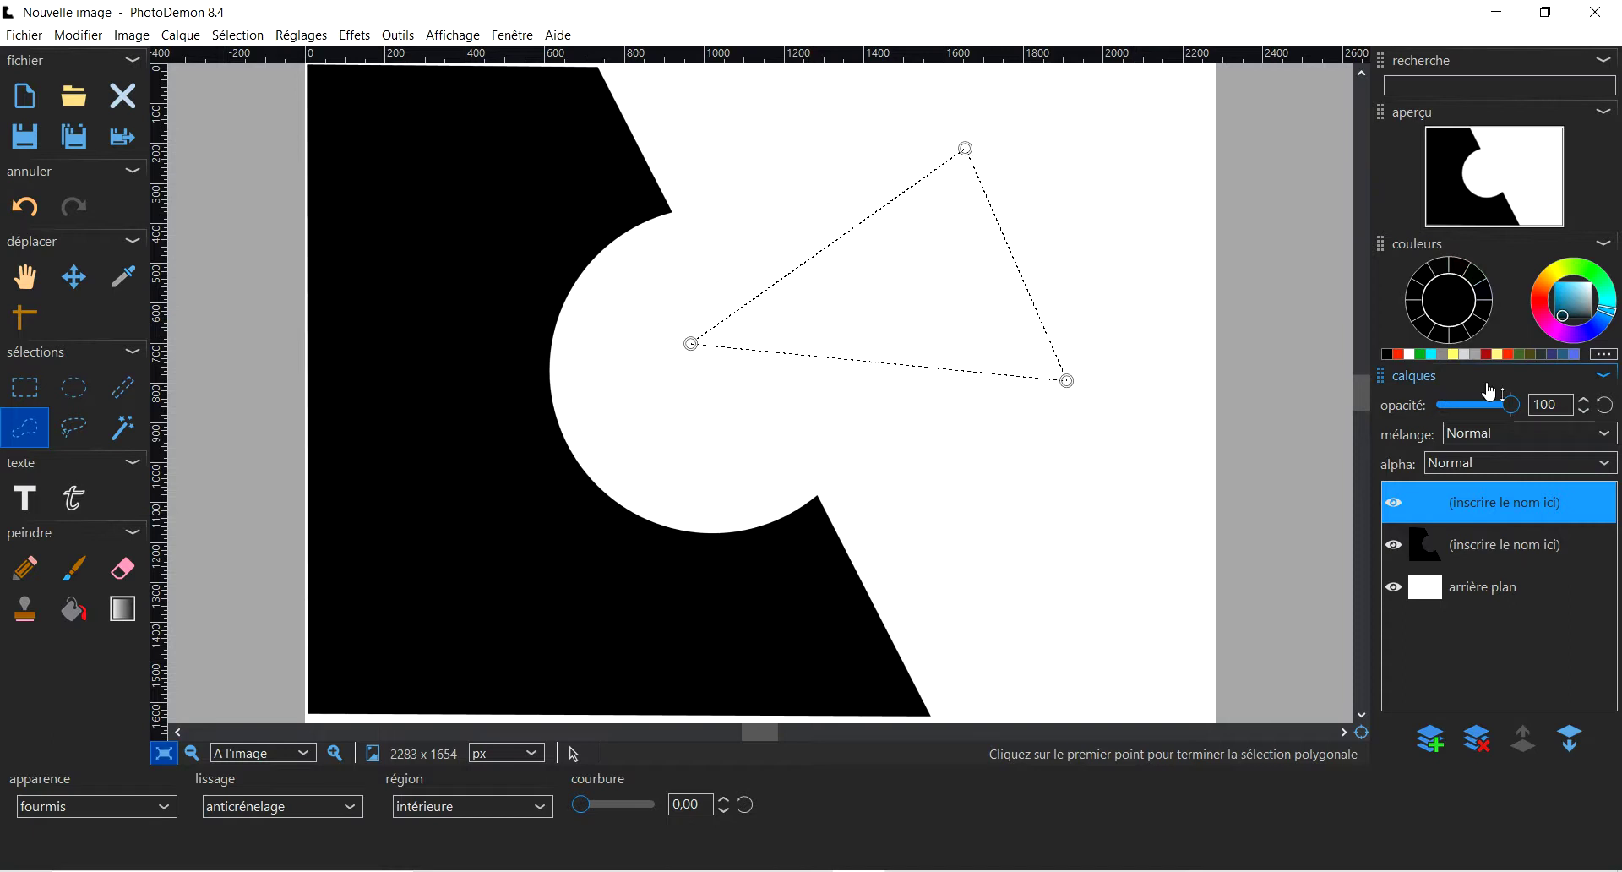
Fill the triangular selection with the darker red (#D70D0D) on the active layer and deselect it.
{"action": "left_click", "coordinate": [1398, 356]}
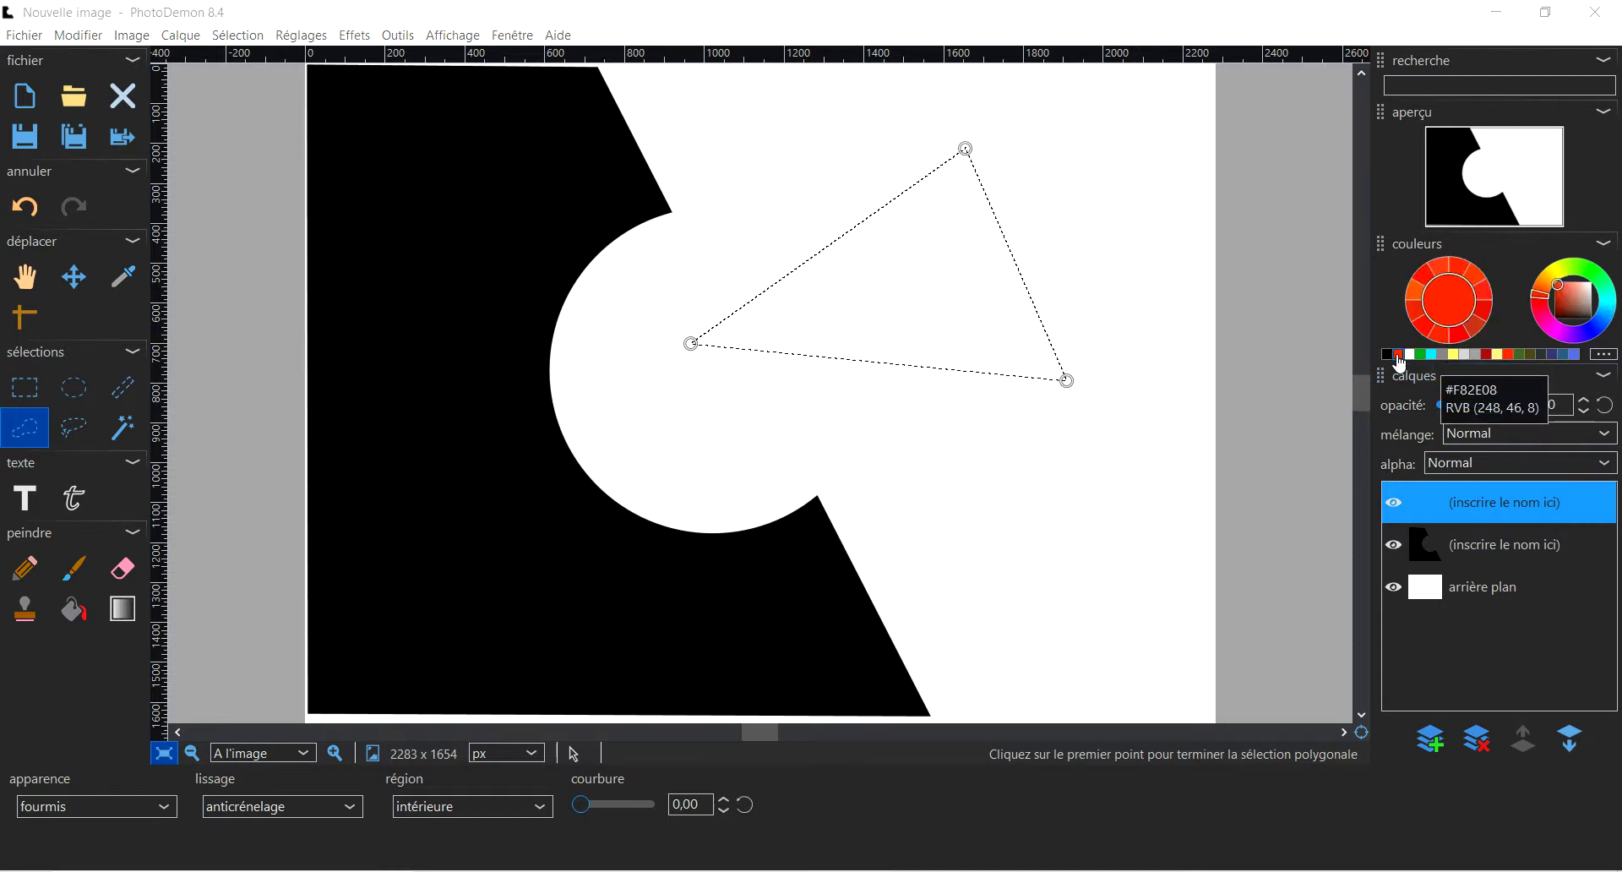
{"action": "left_click", "coordinate": [1453, 319]}
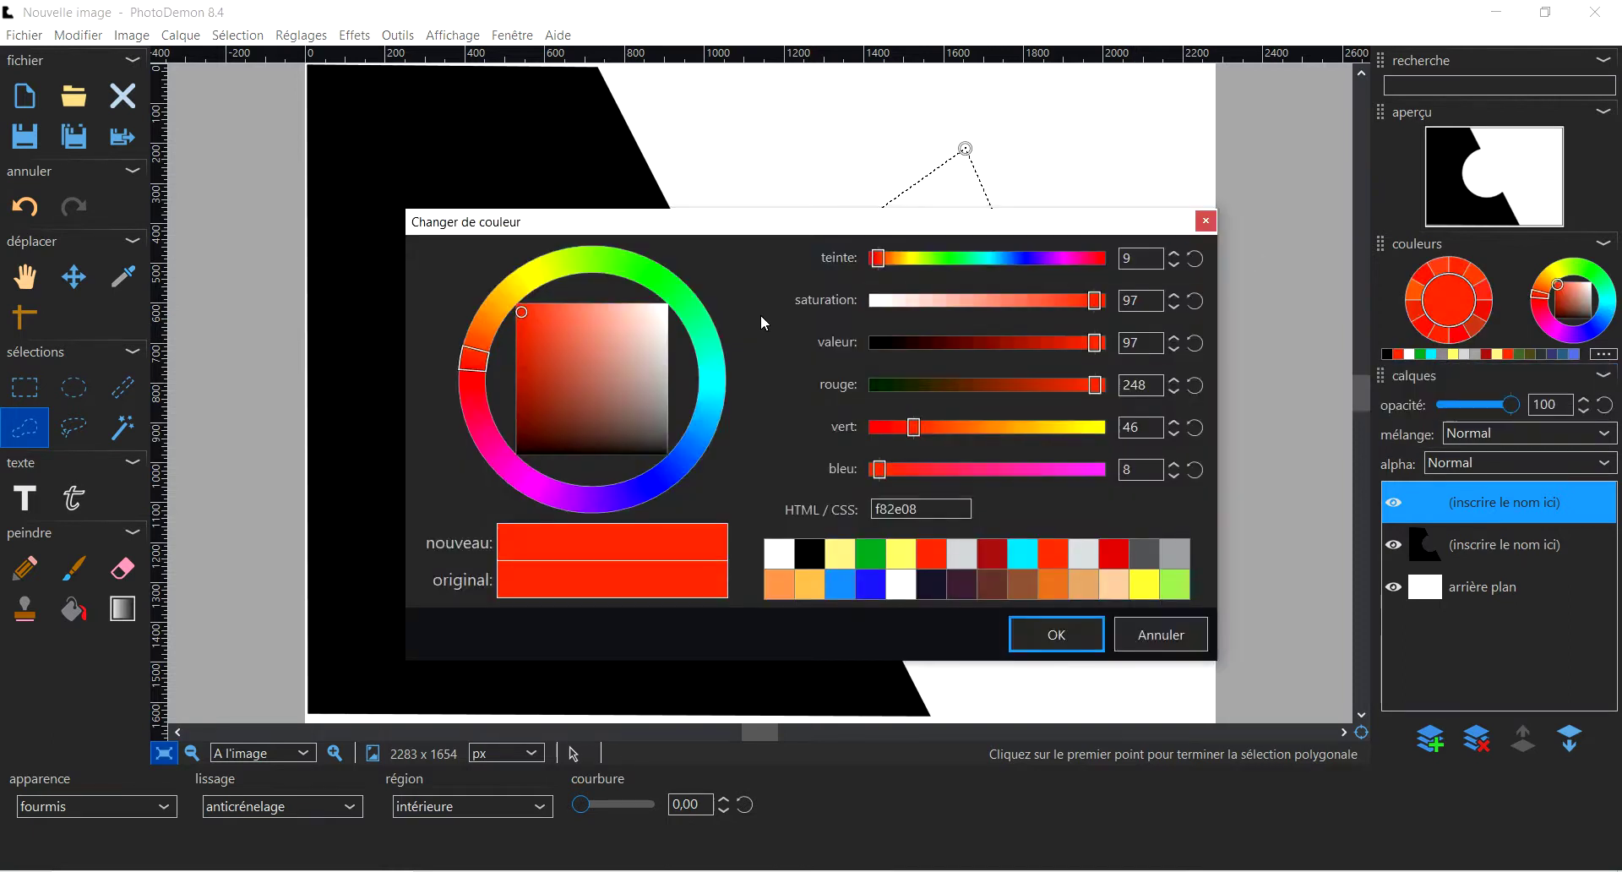
{"action": "left_click", "coordinate": [1114, 554]}
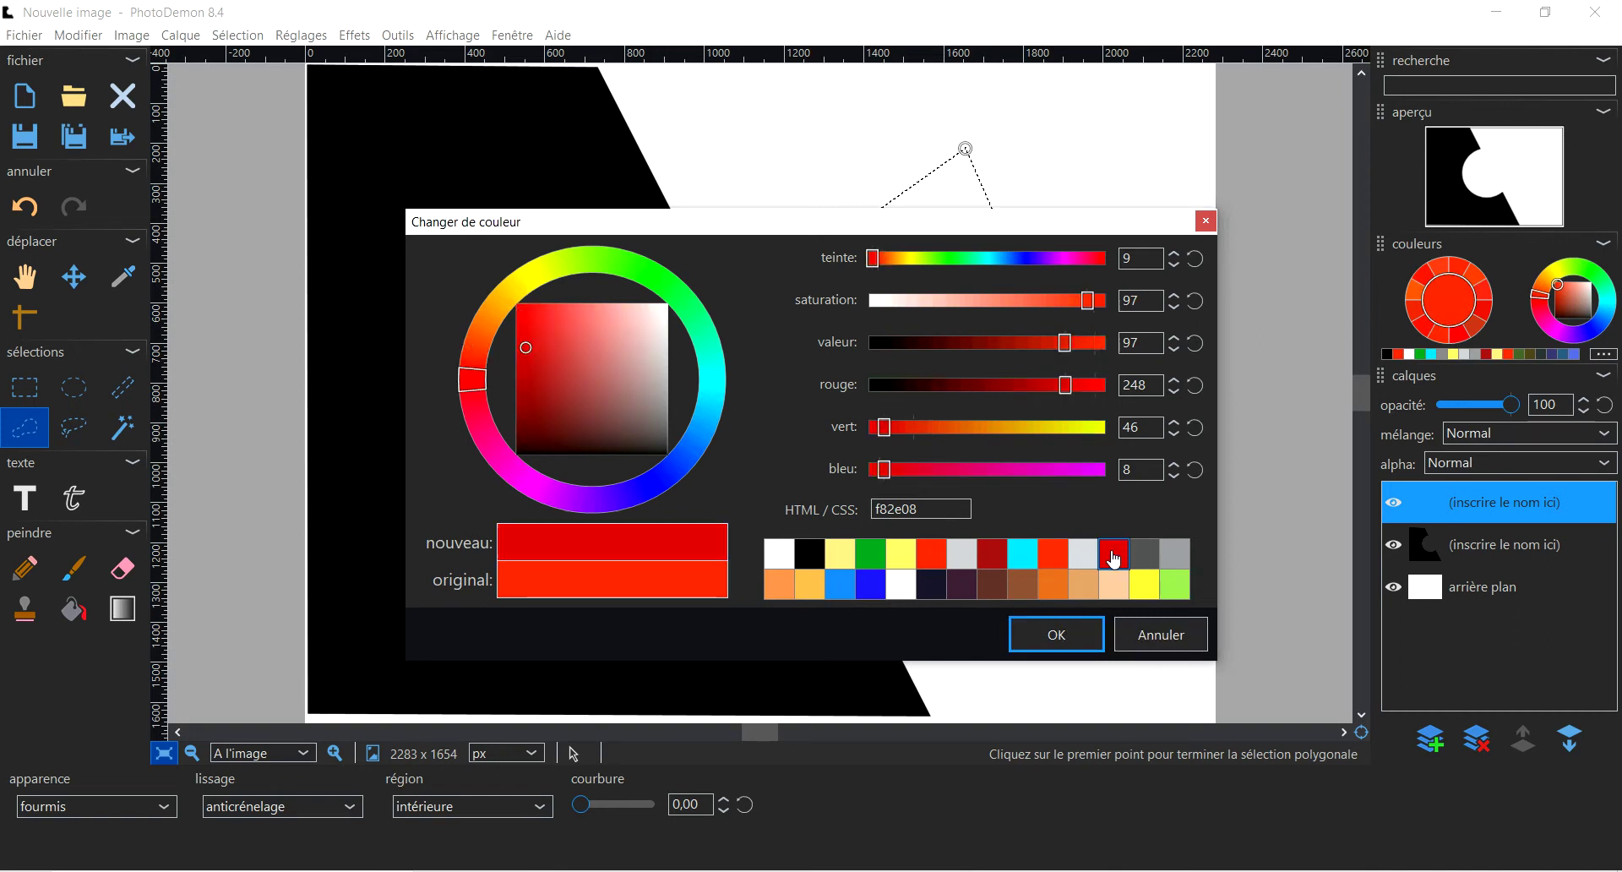
{"action": "left_click", "coordinate": [1056, 635]}
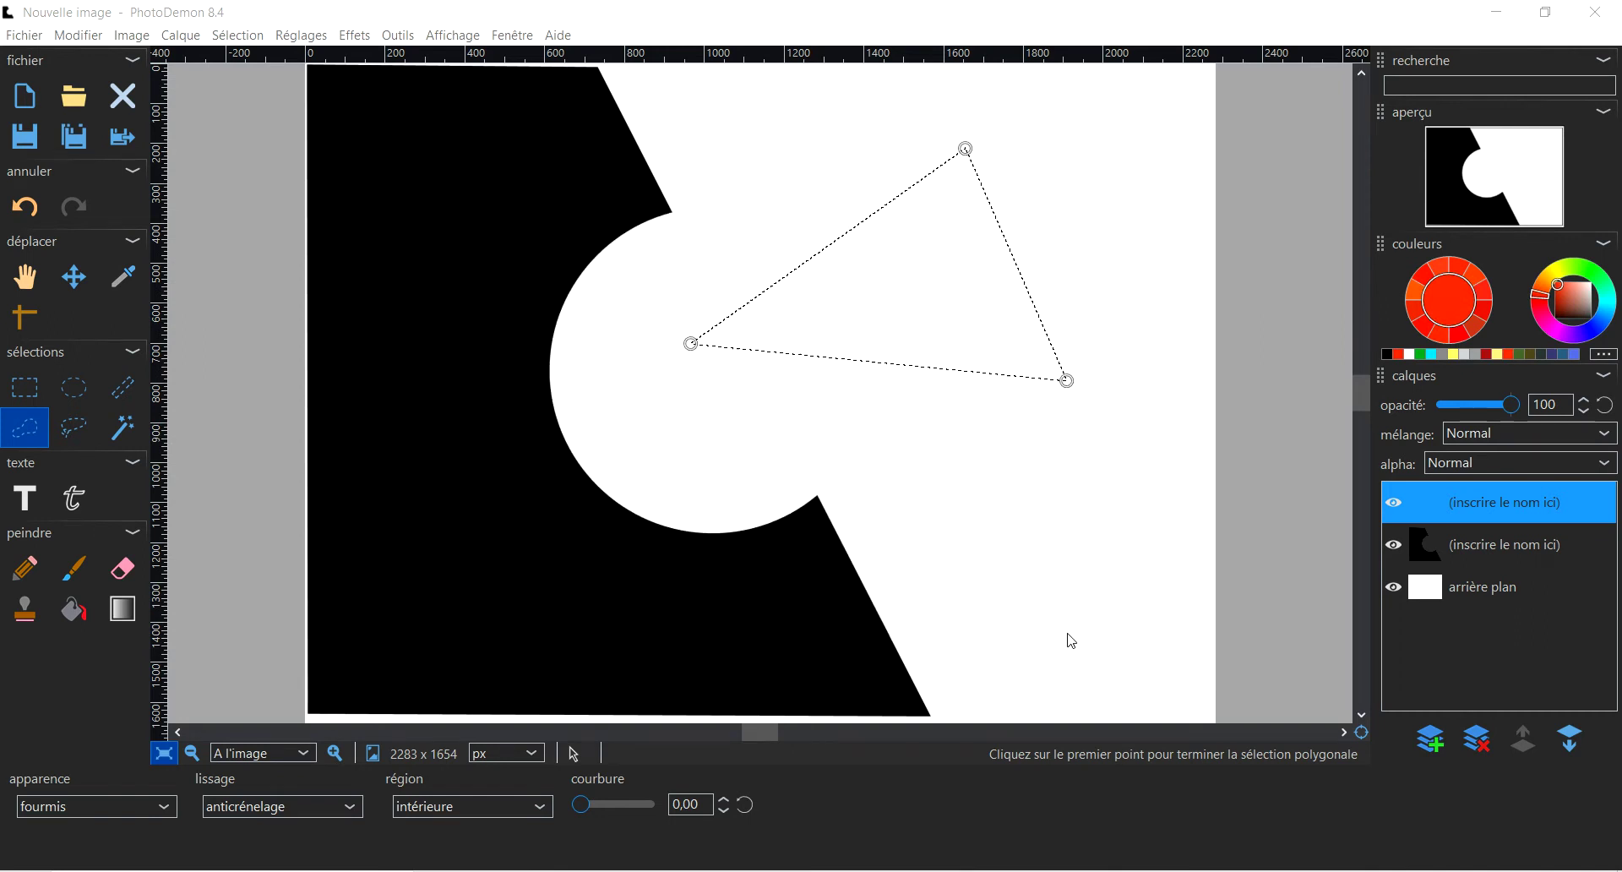
{"action": "left_click", "coordinate": [73, 610]}
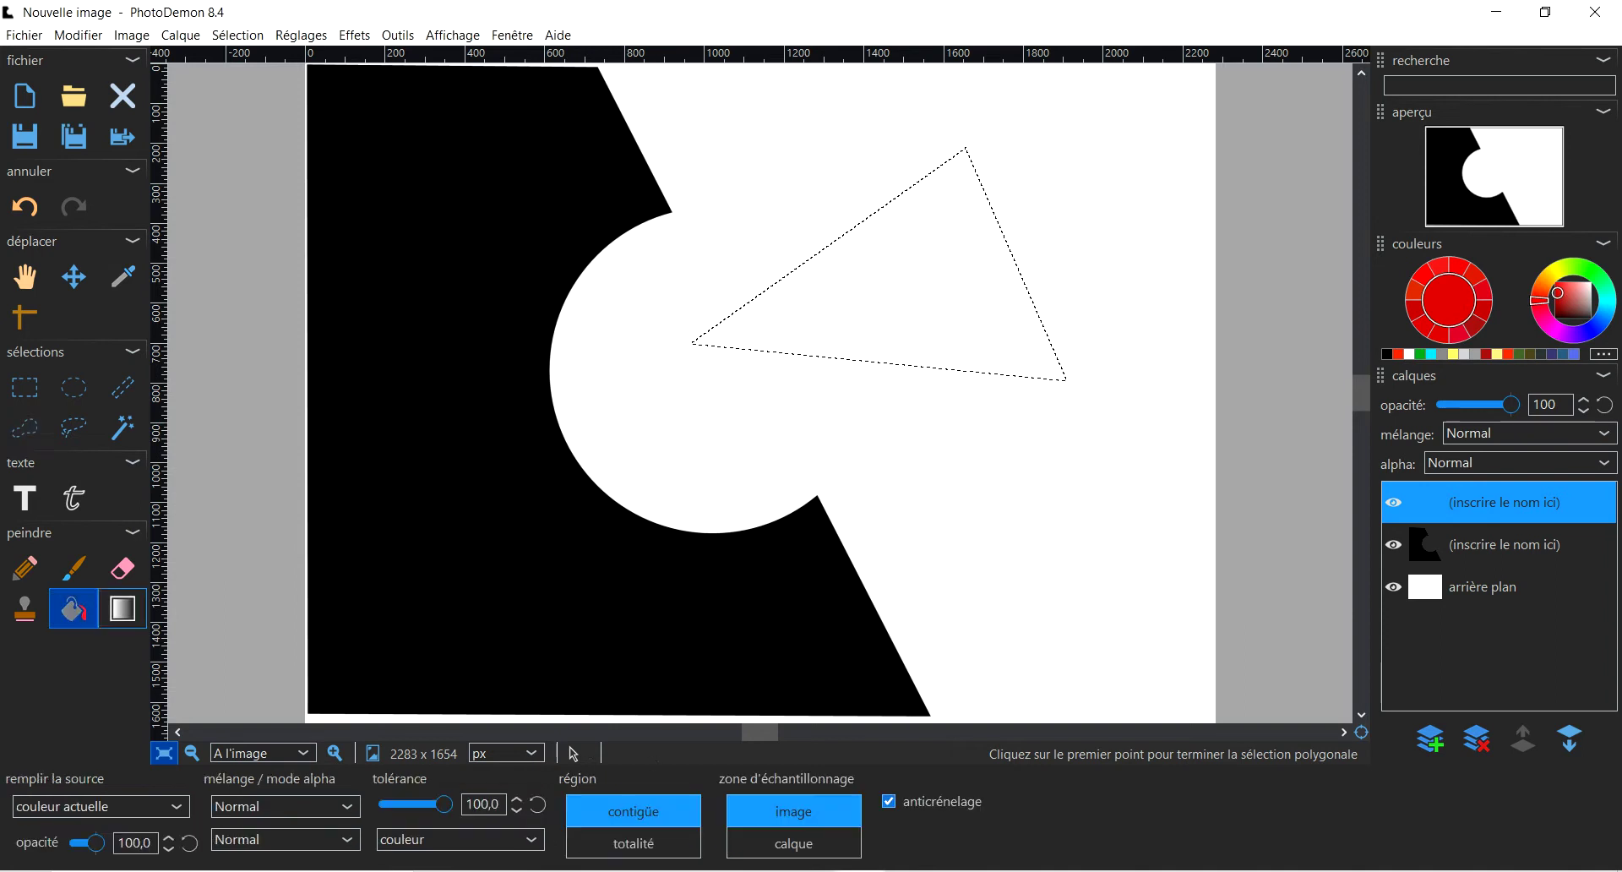
{"action": "left_click", "coordinate": [953, 278]}
{"action": "key", "text": "ctrl+shift+a"}
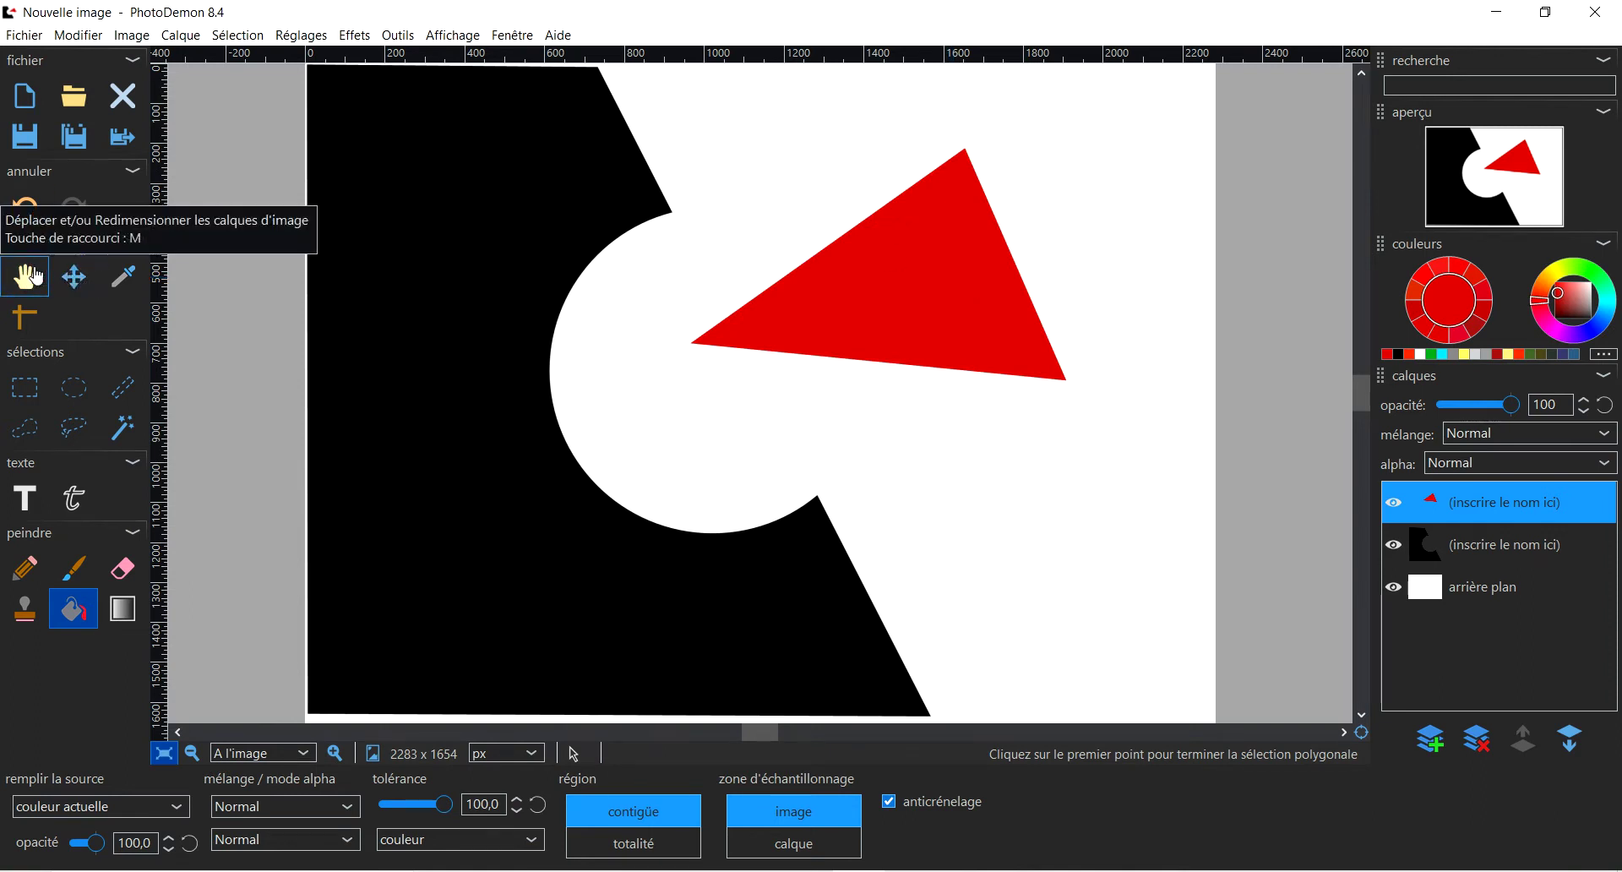
Reposition the red triangle's layer at about 9, 29, comparing its placement with the target composition.
{"action": "left_click", "coordinate": [73, 278]}
{"action": "left_click_drag", "start_coordinate": [890, 278], "coordinate": [930, 279]}
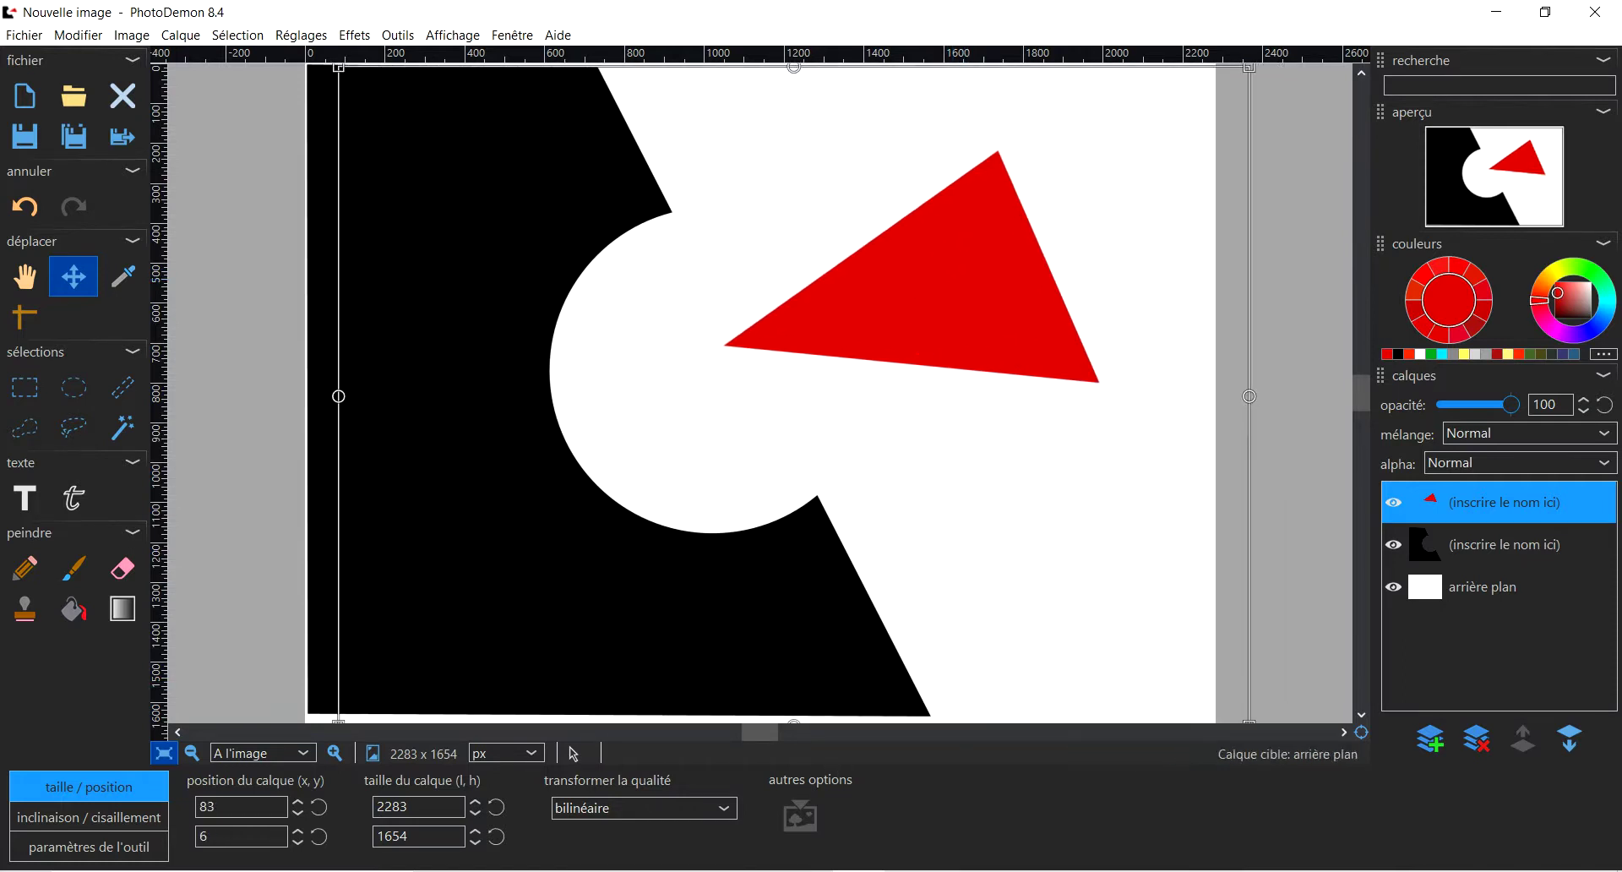
{"action": "key", "text": "alt+Tab"}
{"action": "key", "text": "alt+Tab"}
{"action": "left_click_drag", "start_coordinate": [893, 283], "coordinate": [866, 291]}
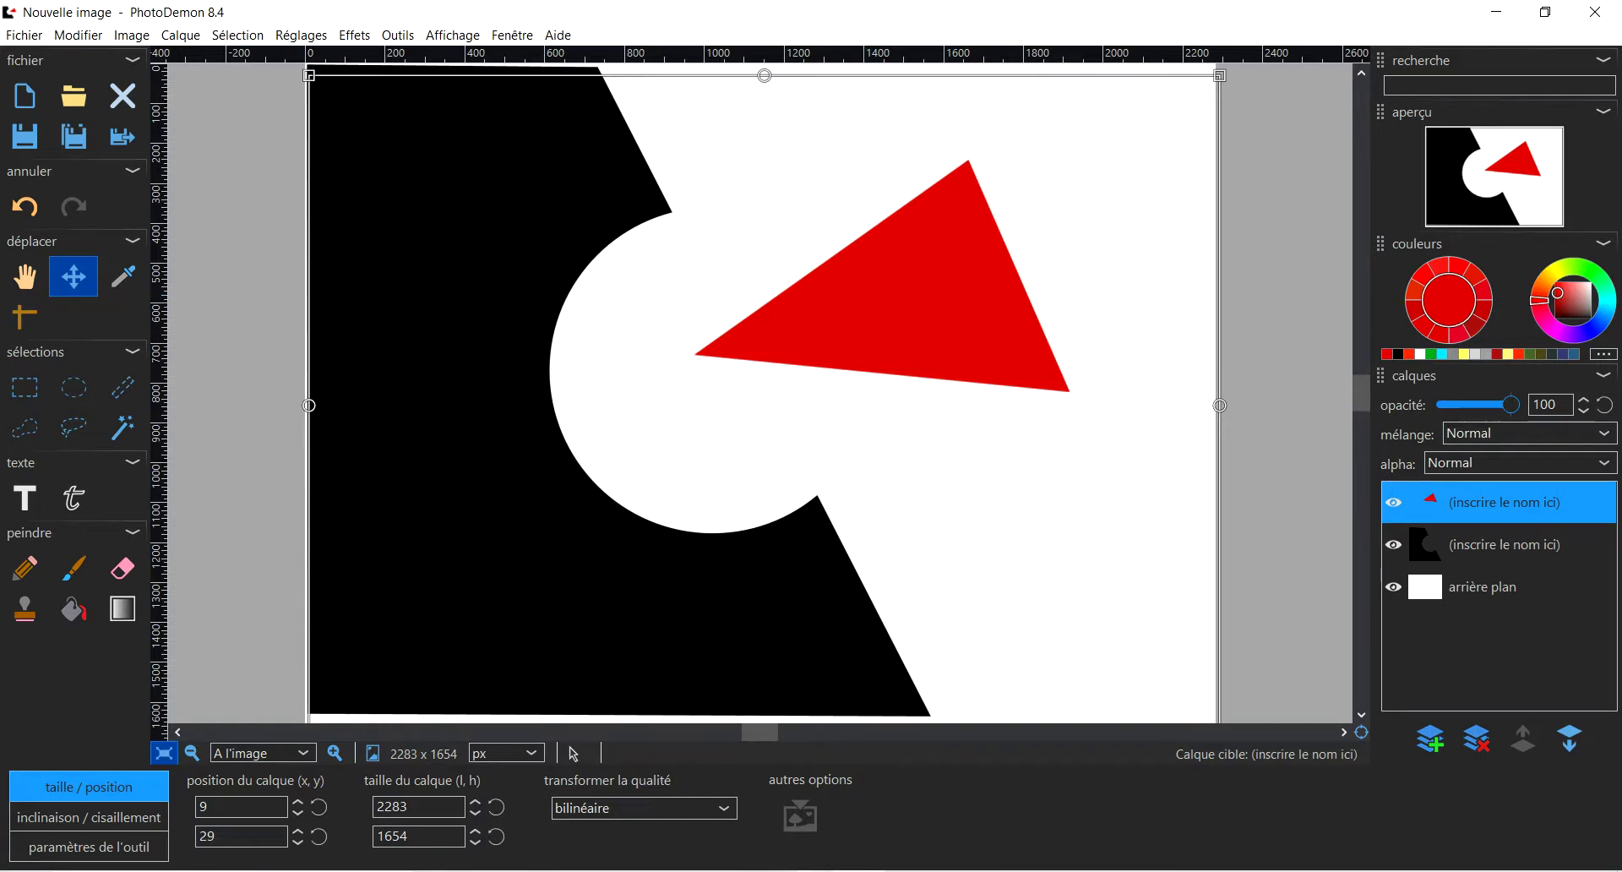
Check the target composition Constructivisme.jpg and, back in PhotoDemon, add a transparent layer above the red triangle.
{"action": "key", "text": "alt+Tab"}
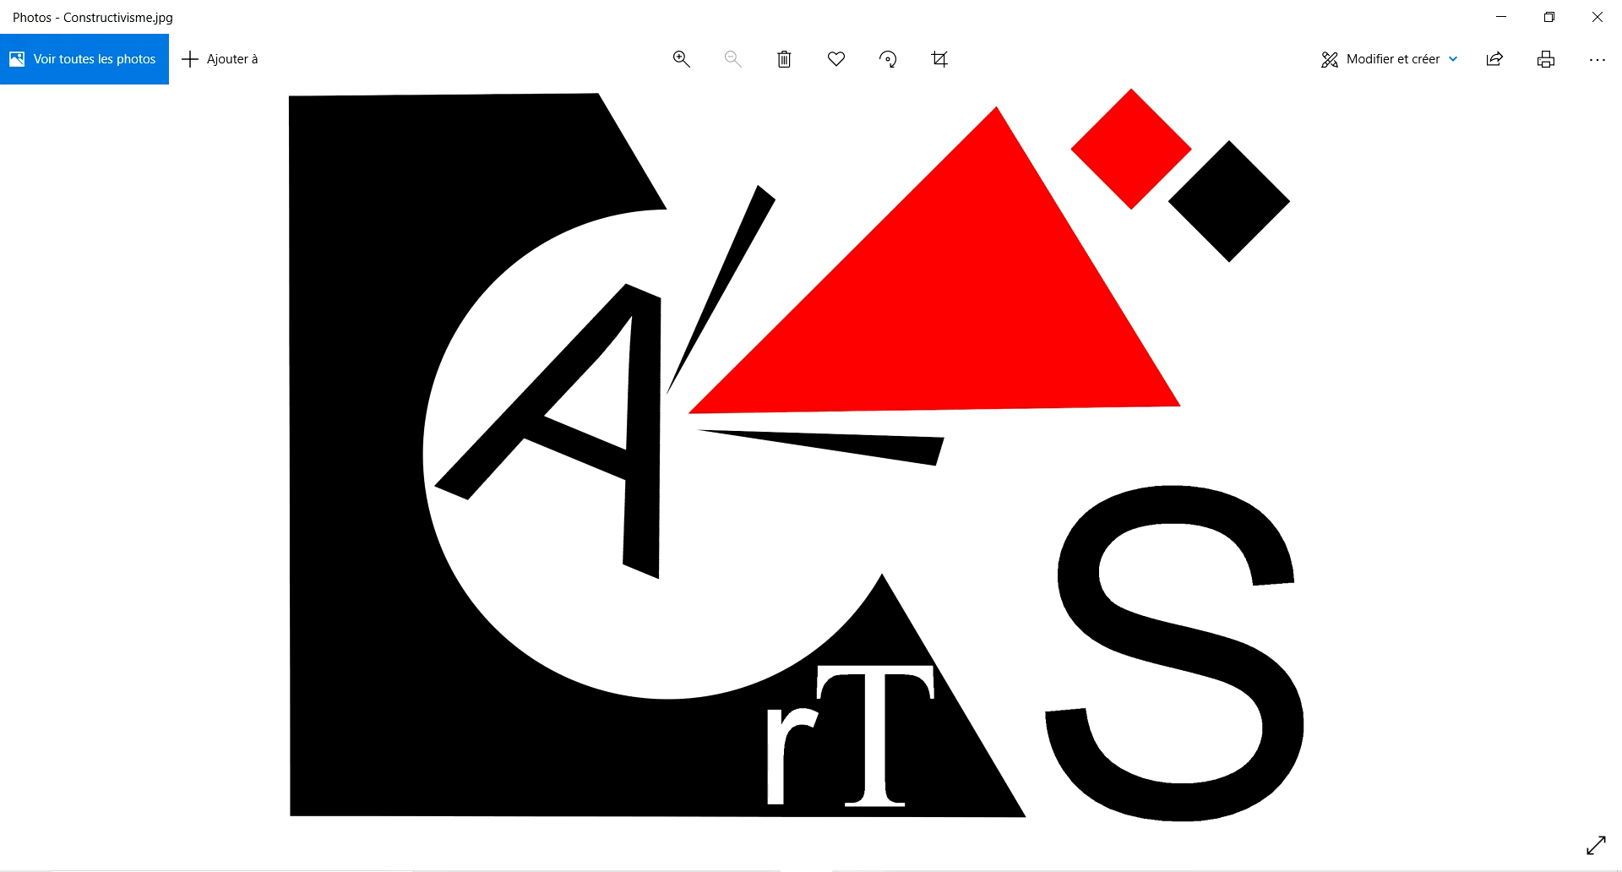
{"action": "key", "text": "alt+Tab"}
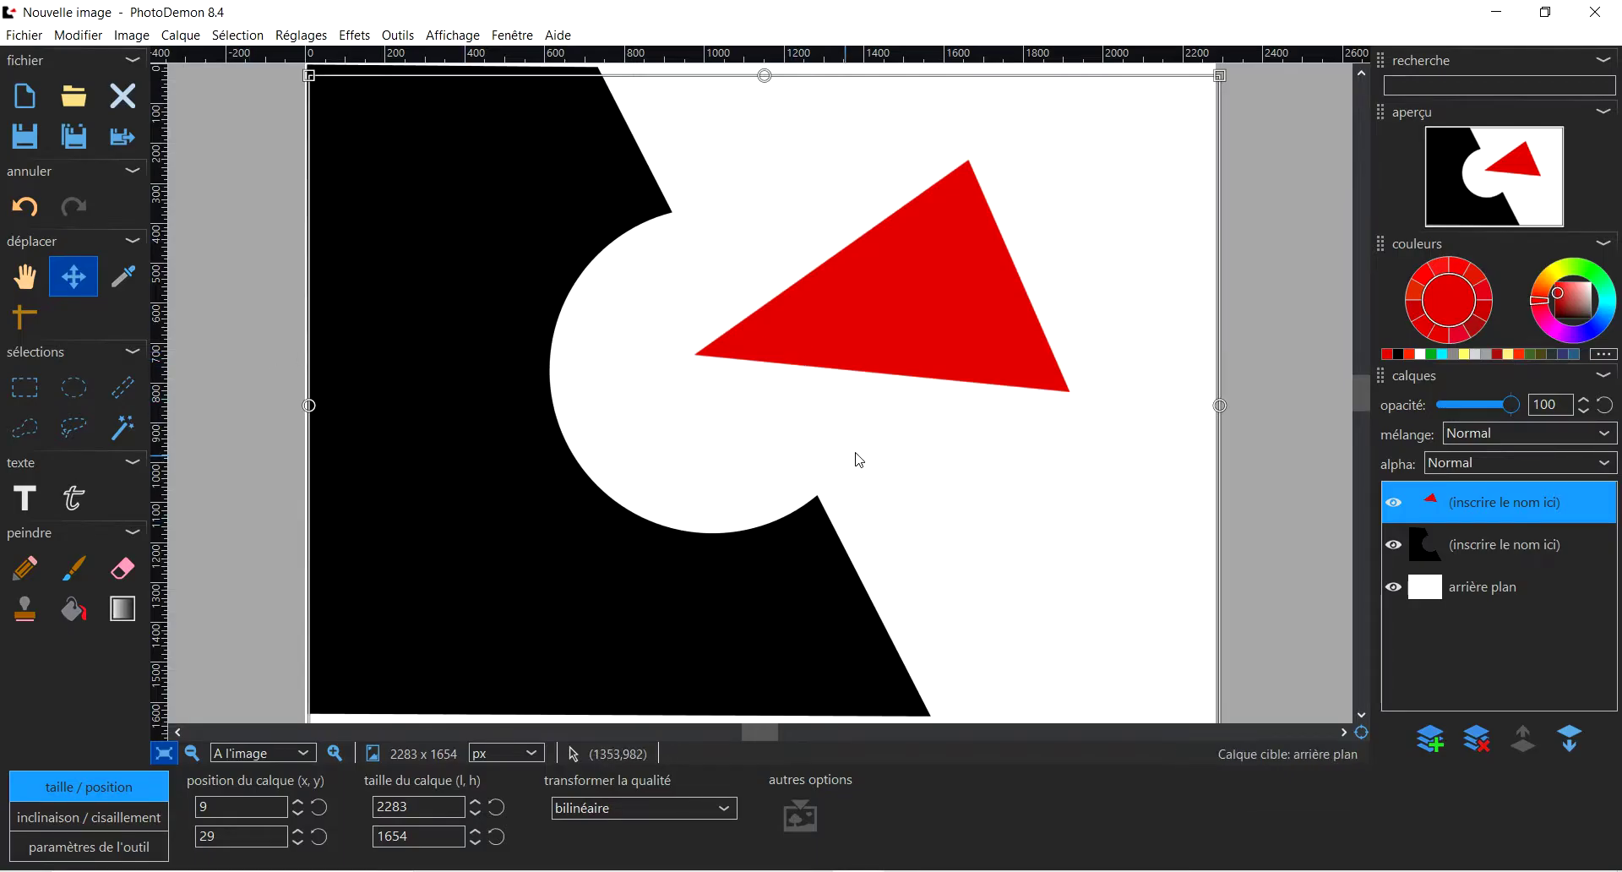
{"action": "left_click", "coordinate": [1433, 741]}
{"action": "left_click", "coordinate": [988, 635]}
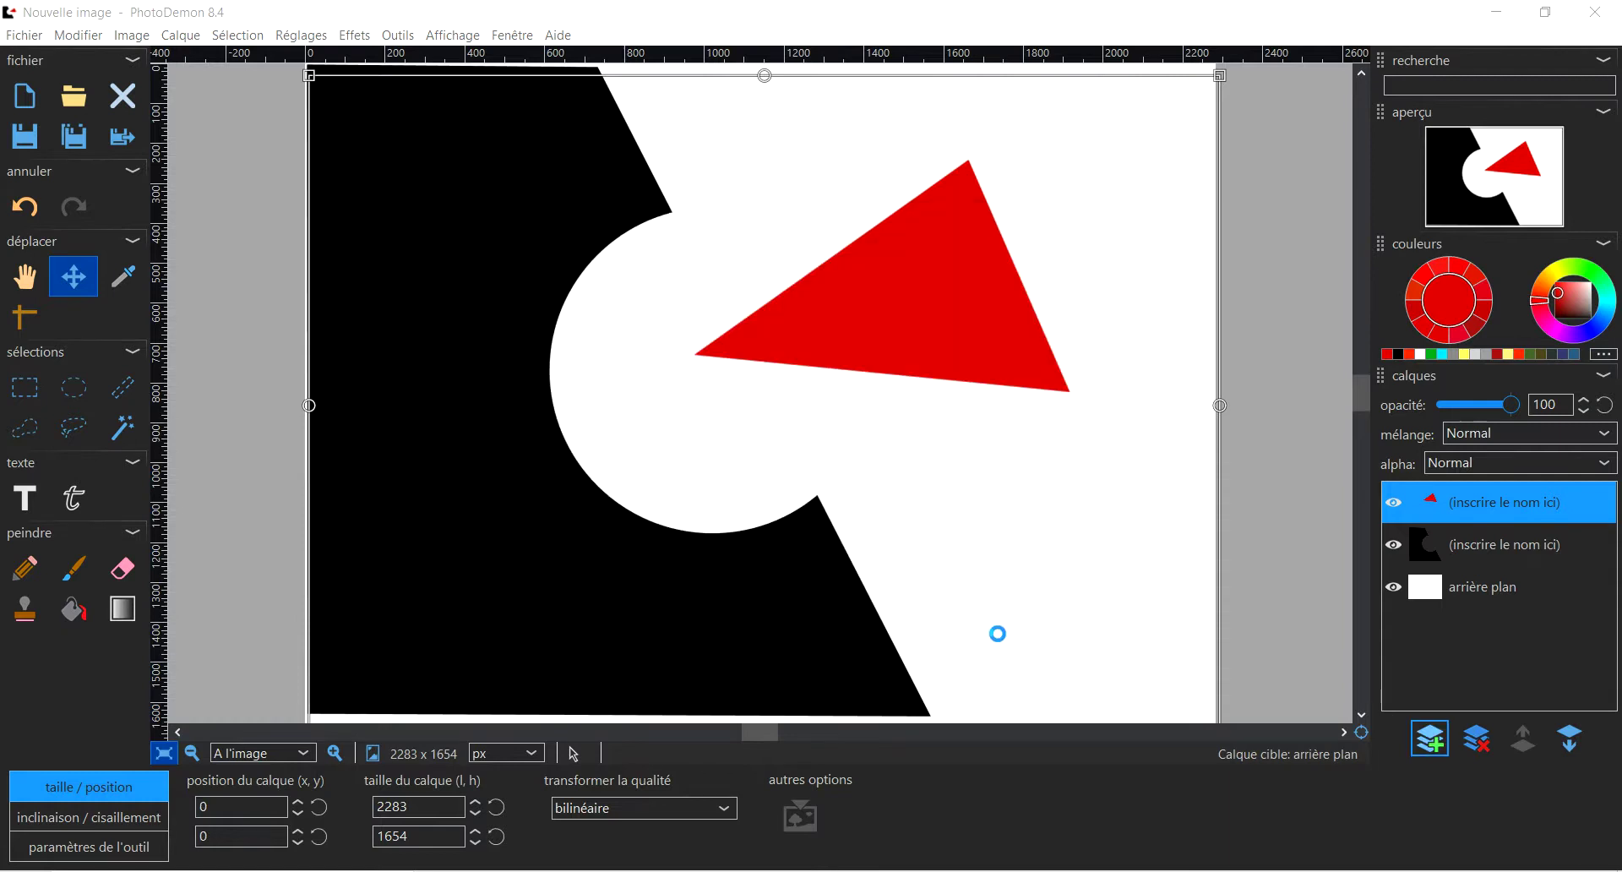
Draw a thin black wedge above the triangle from a polygonal selection with corners at about (942, 641), (1370, 235) and (1405, 280) px, and deselect.
{"action": "left_click", "coordinate": [28, 432]}
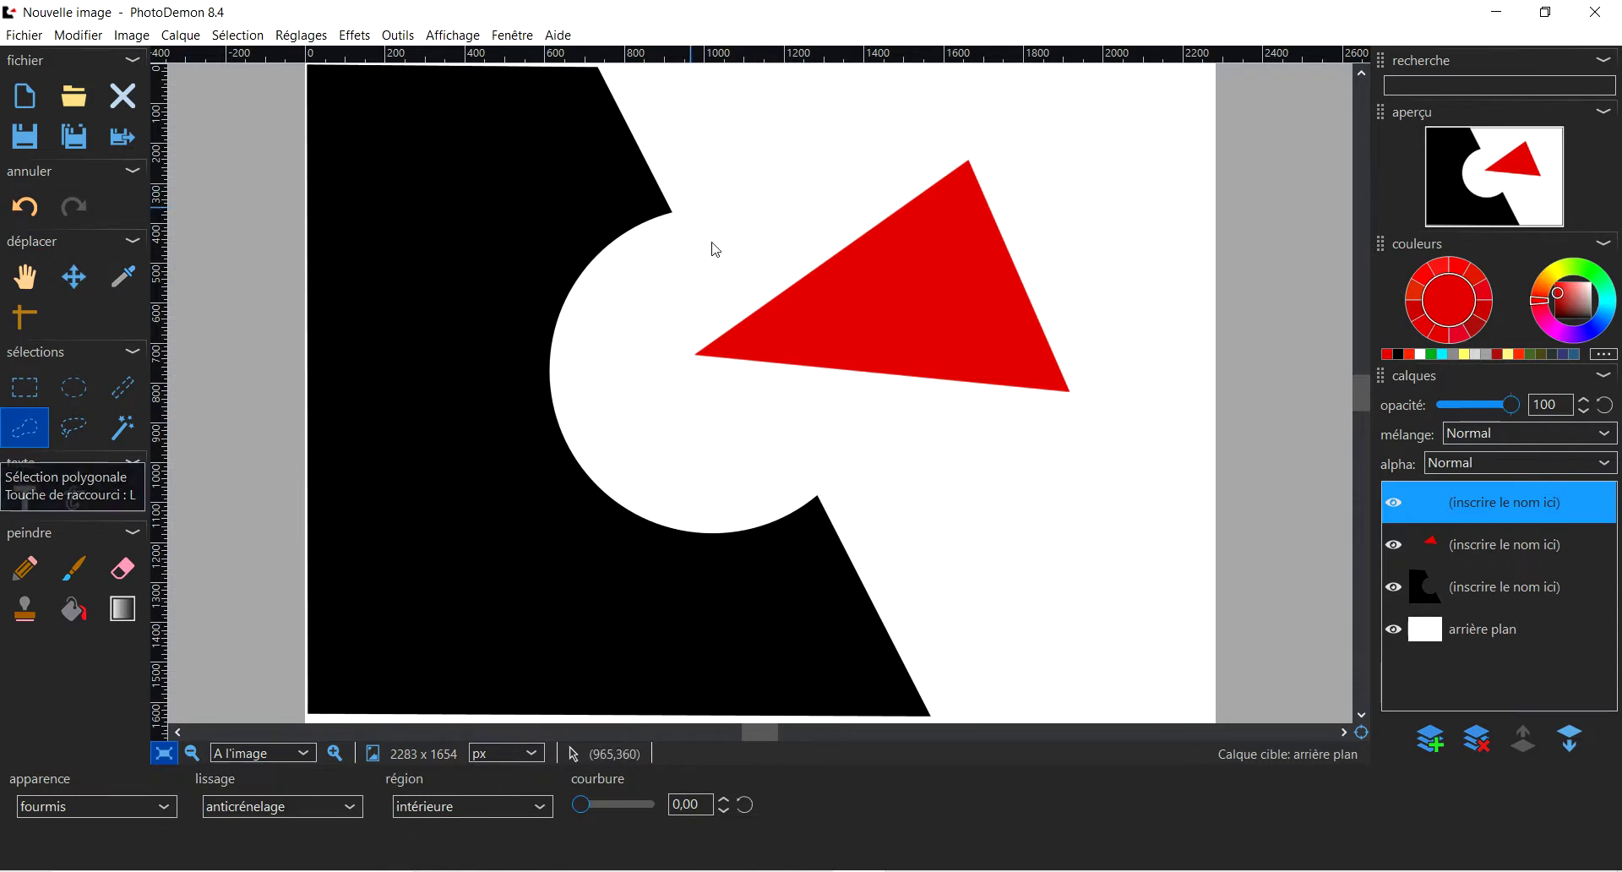
{"action": "left_click", "coordinate": [682, 320]}
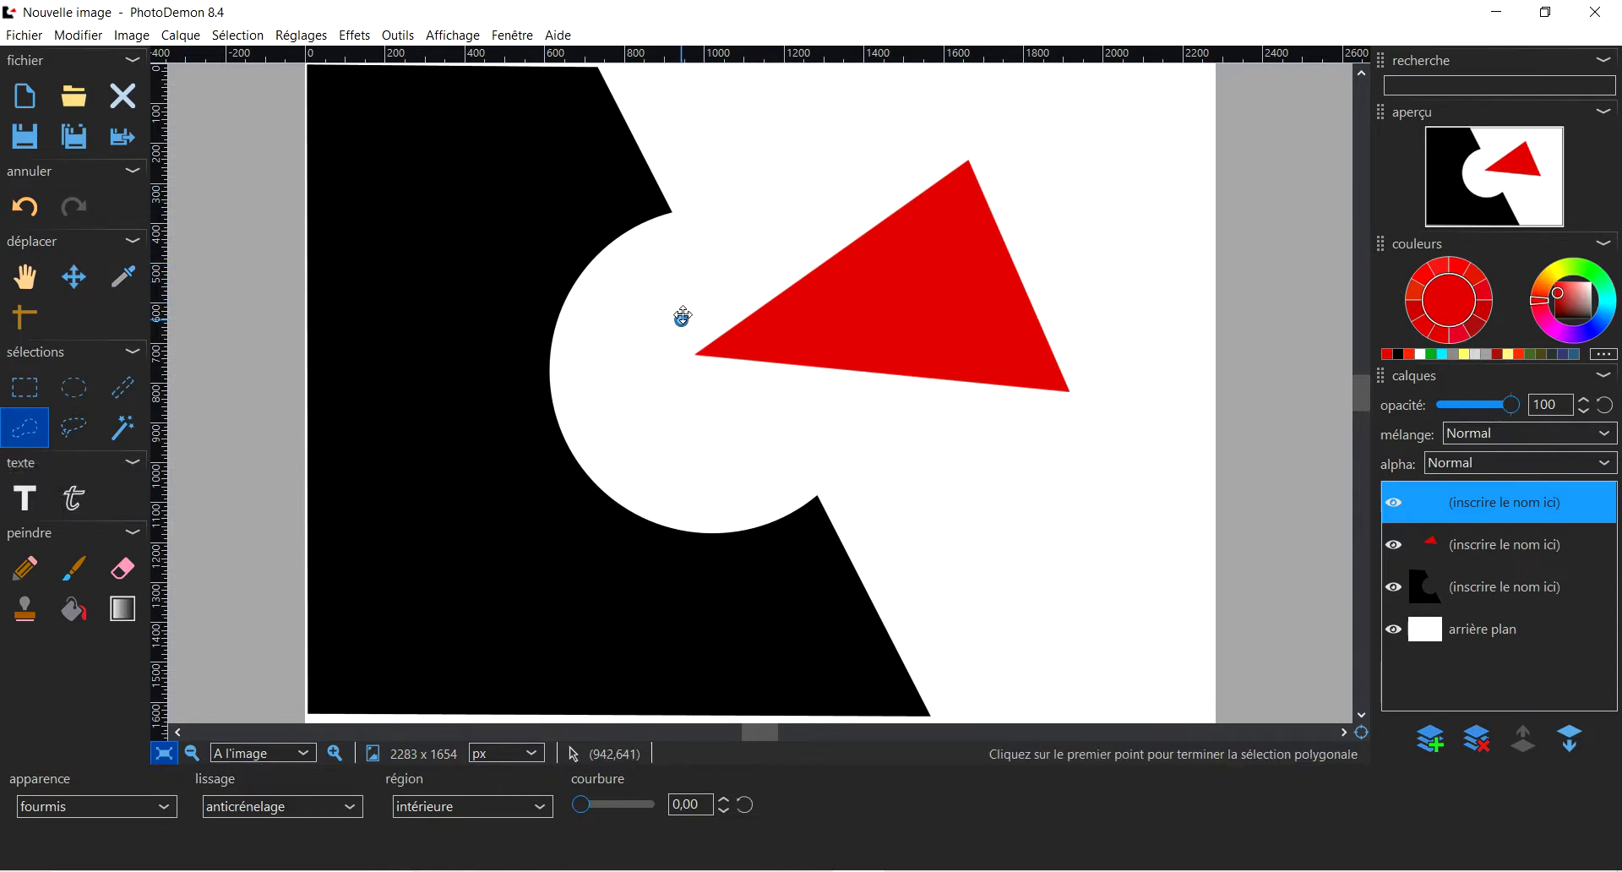
{"action": "left_click", "coordinate": [852, 158]}
{"action": "left_click", "coordinate": [866, 177]}
{"action": "left_click", "coordinate": [682, 320]}
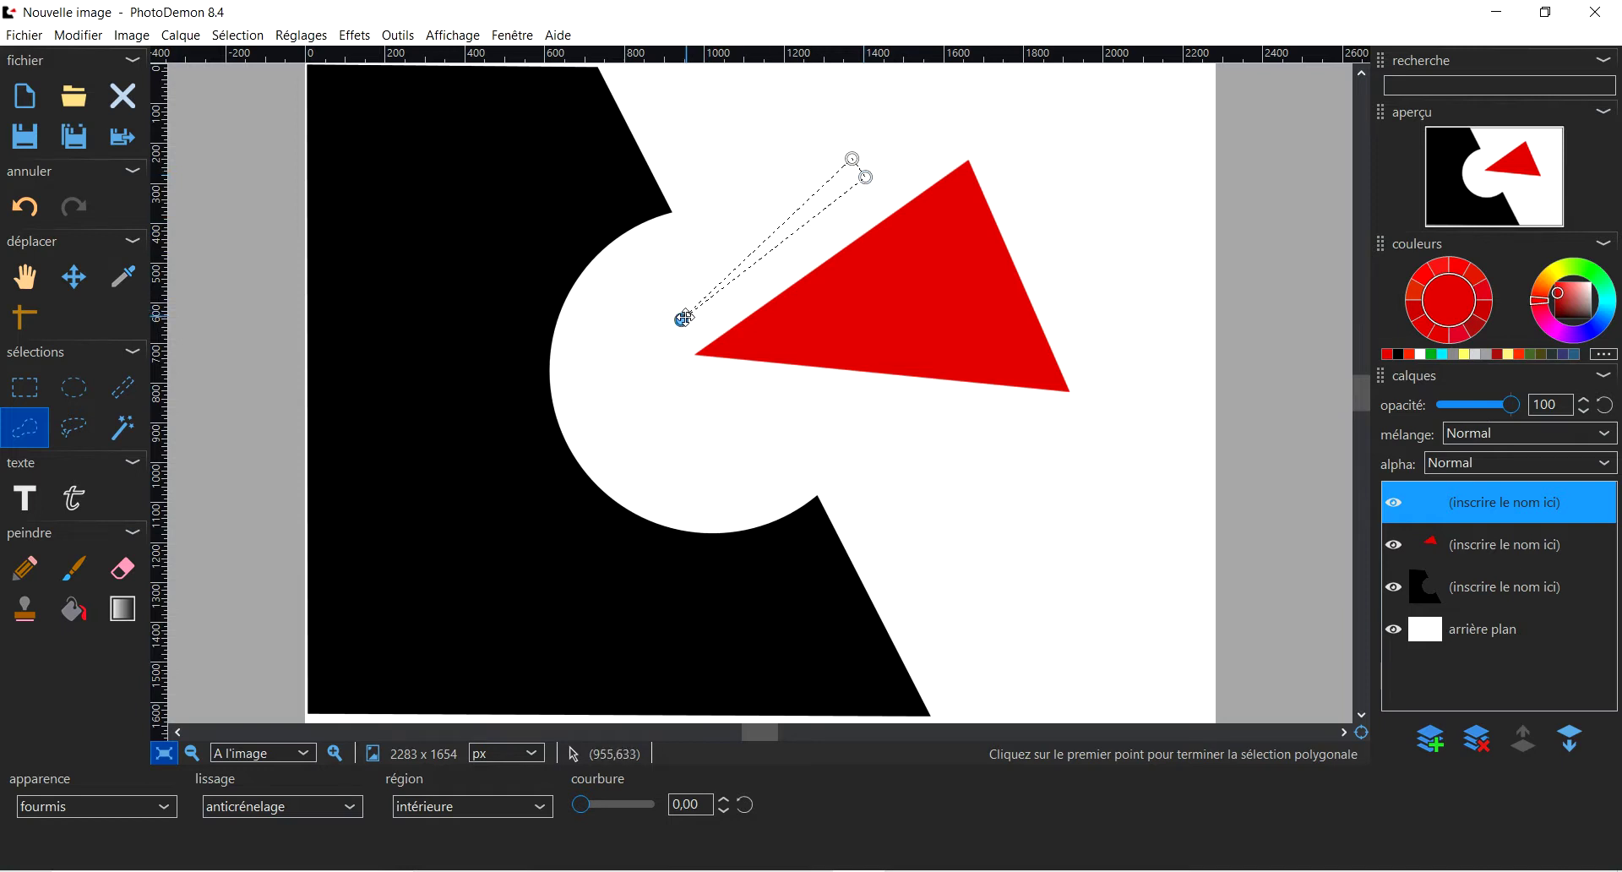
{"action": "left_click", "coordinate": [1399, 356]}
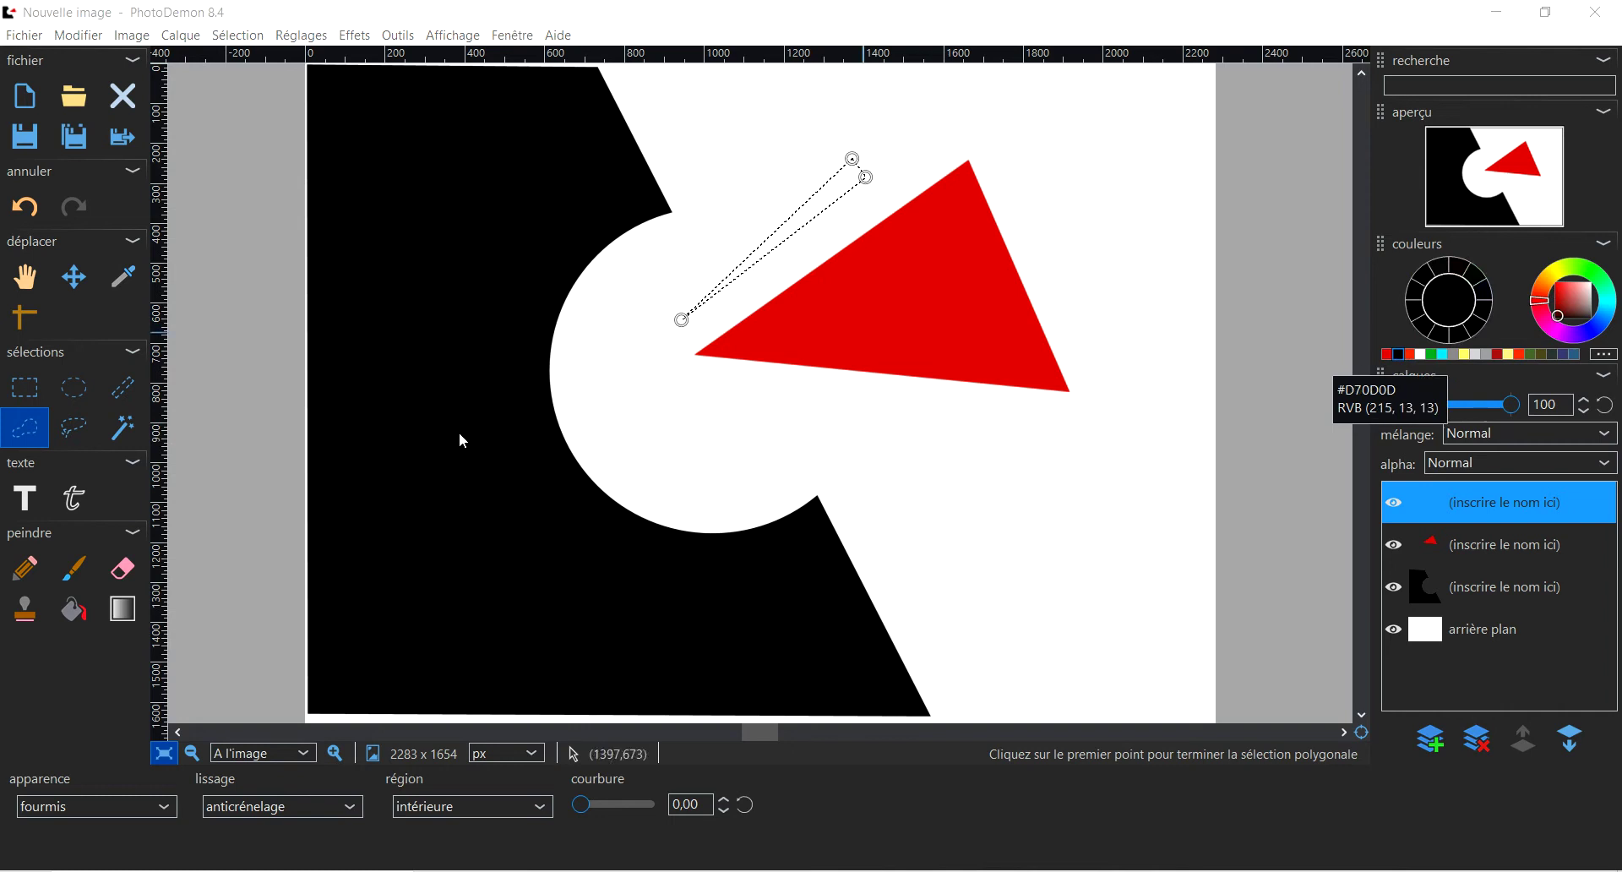
{"action": "left_click", "coordinate": [74, 608]}
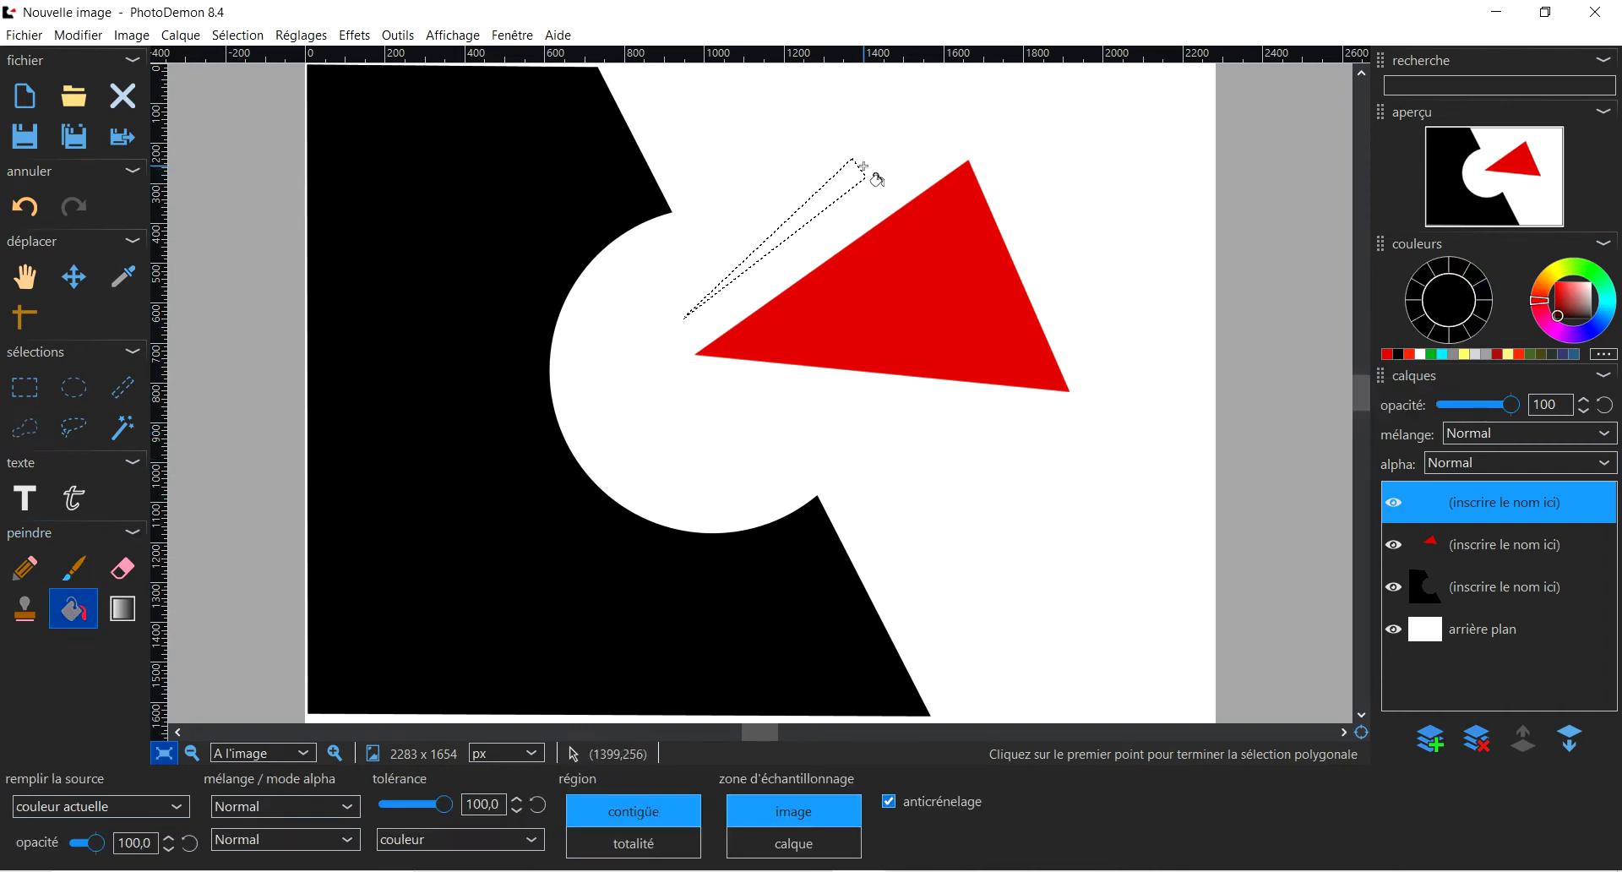
{"action": "left_click", "coordinate": [836, 184]}
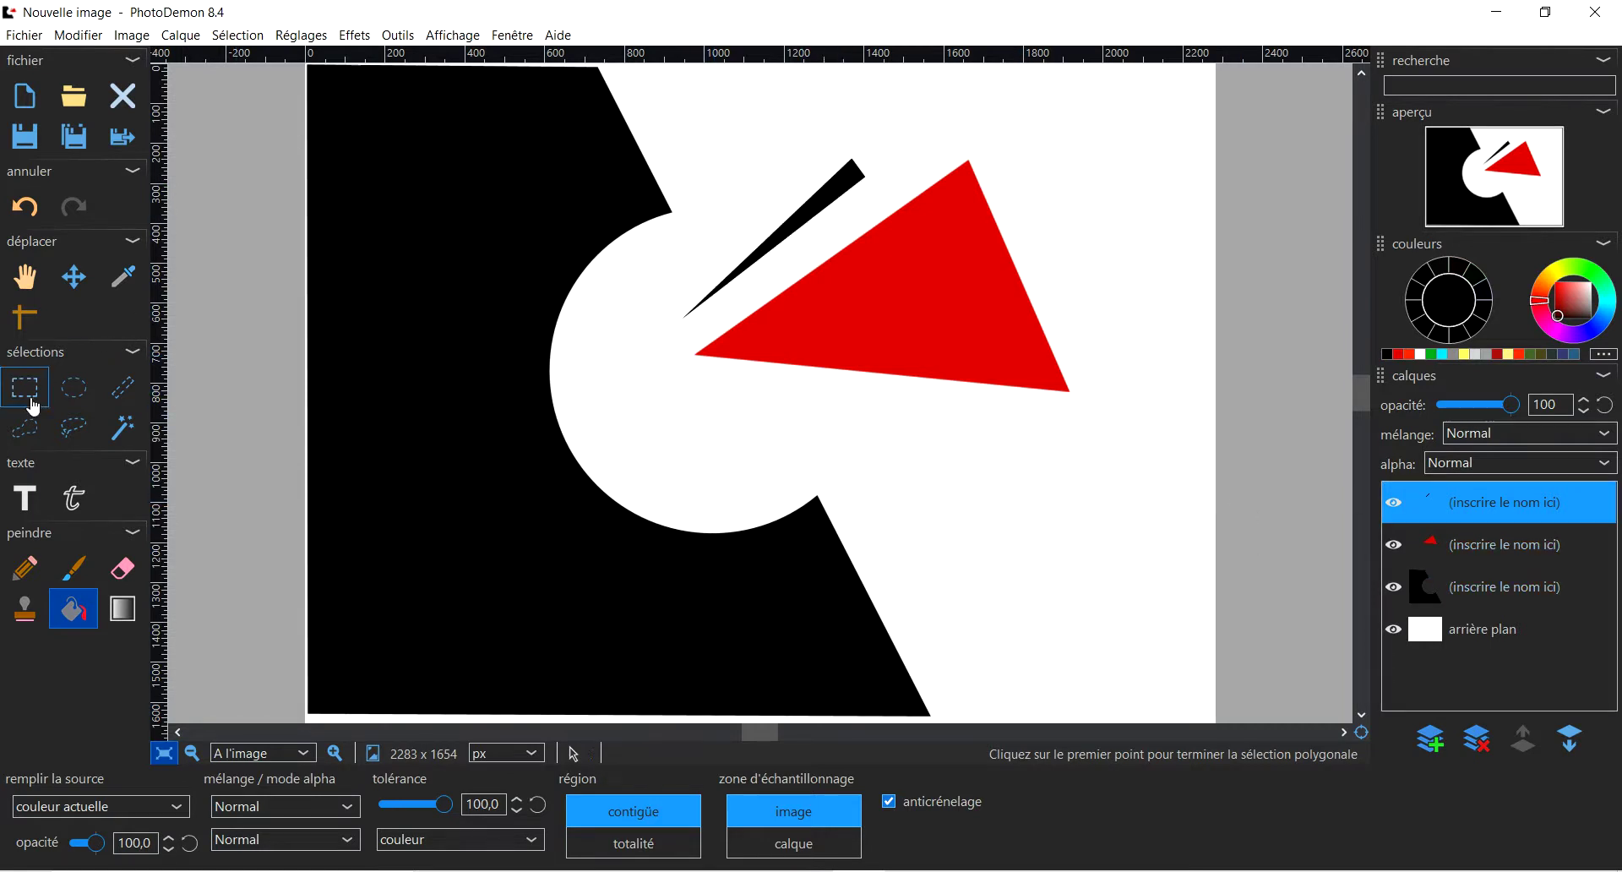
Draw a second thin black wedge below the triangle, with corners at about (960, 755), (1585, 860) and (1550, 915) px, and deselect.
{"action": "left_click", "coordinate": [25, 427]}
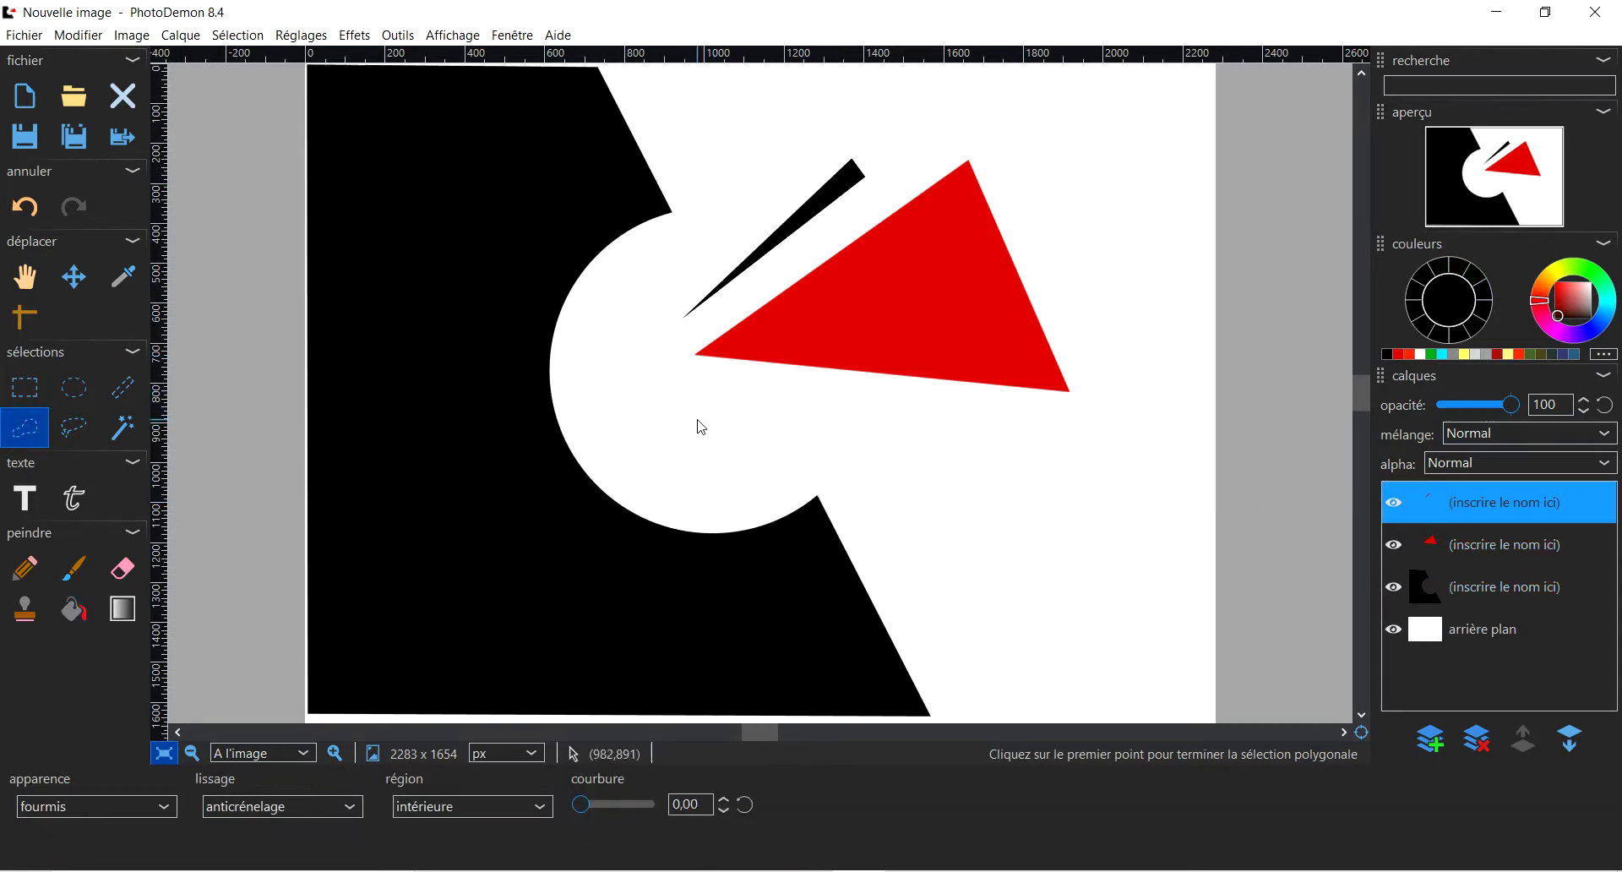
{"action": "left_click", "coordinate": [689, 365]}
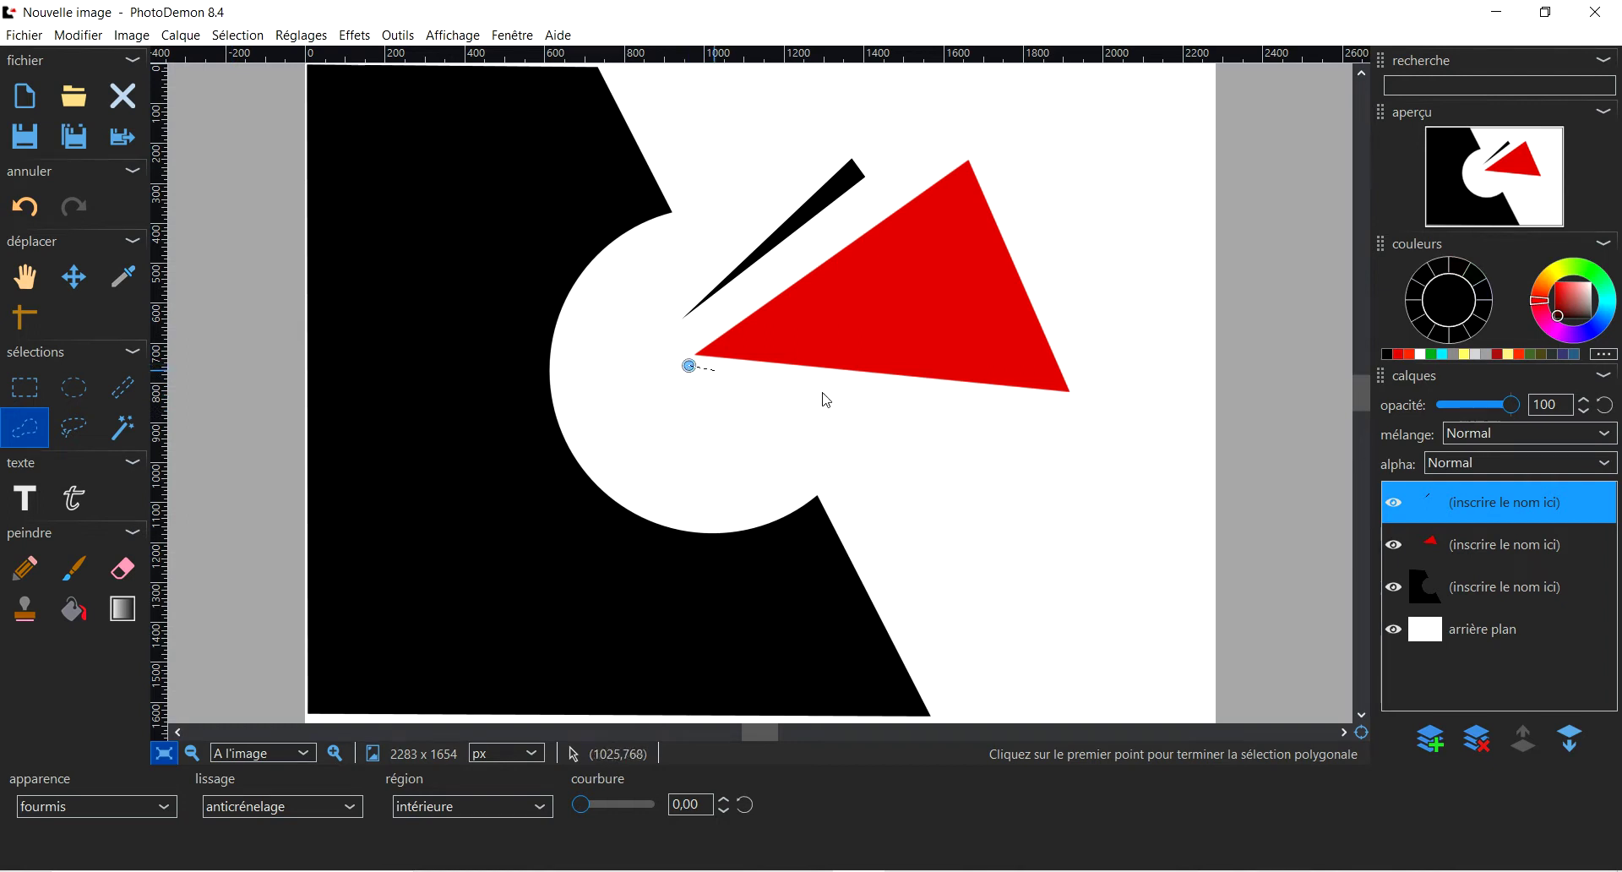
{"action": "left_click", "coordinate": [937, 407]}
{"action": "left_click", "coordinate": [924, 429]}
{"action": "left_click", "coordinate": [690, 366]}
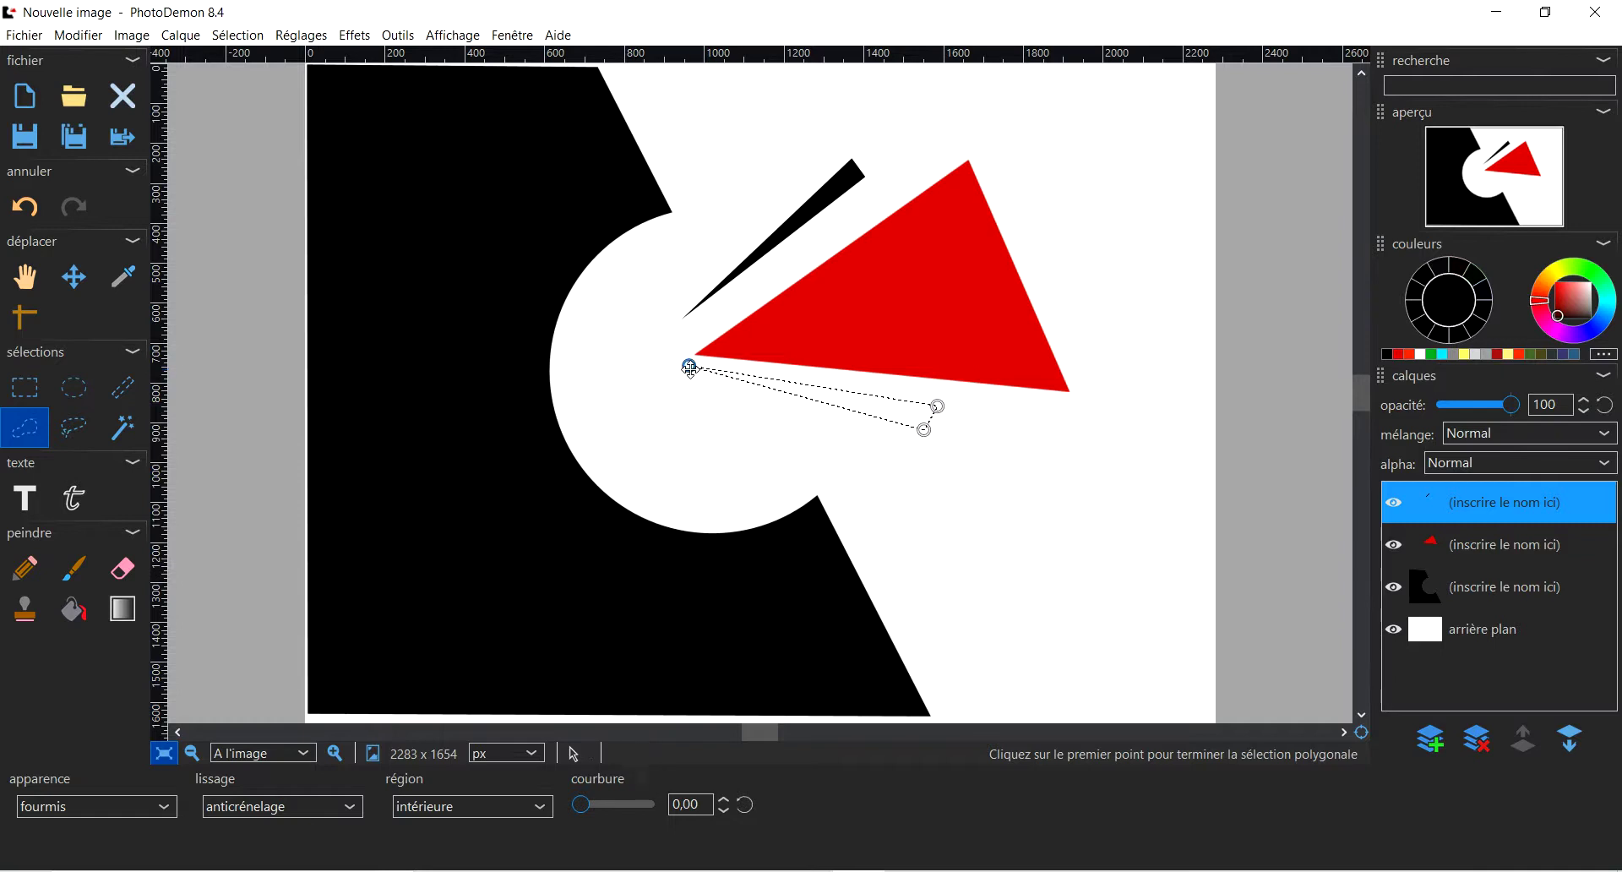
{"action": "left_click", "coordinate": [73, 608]}
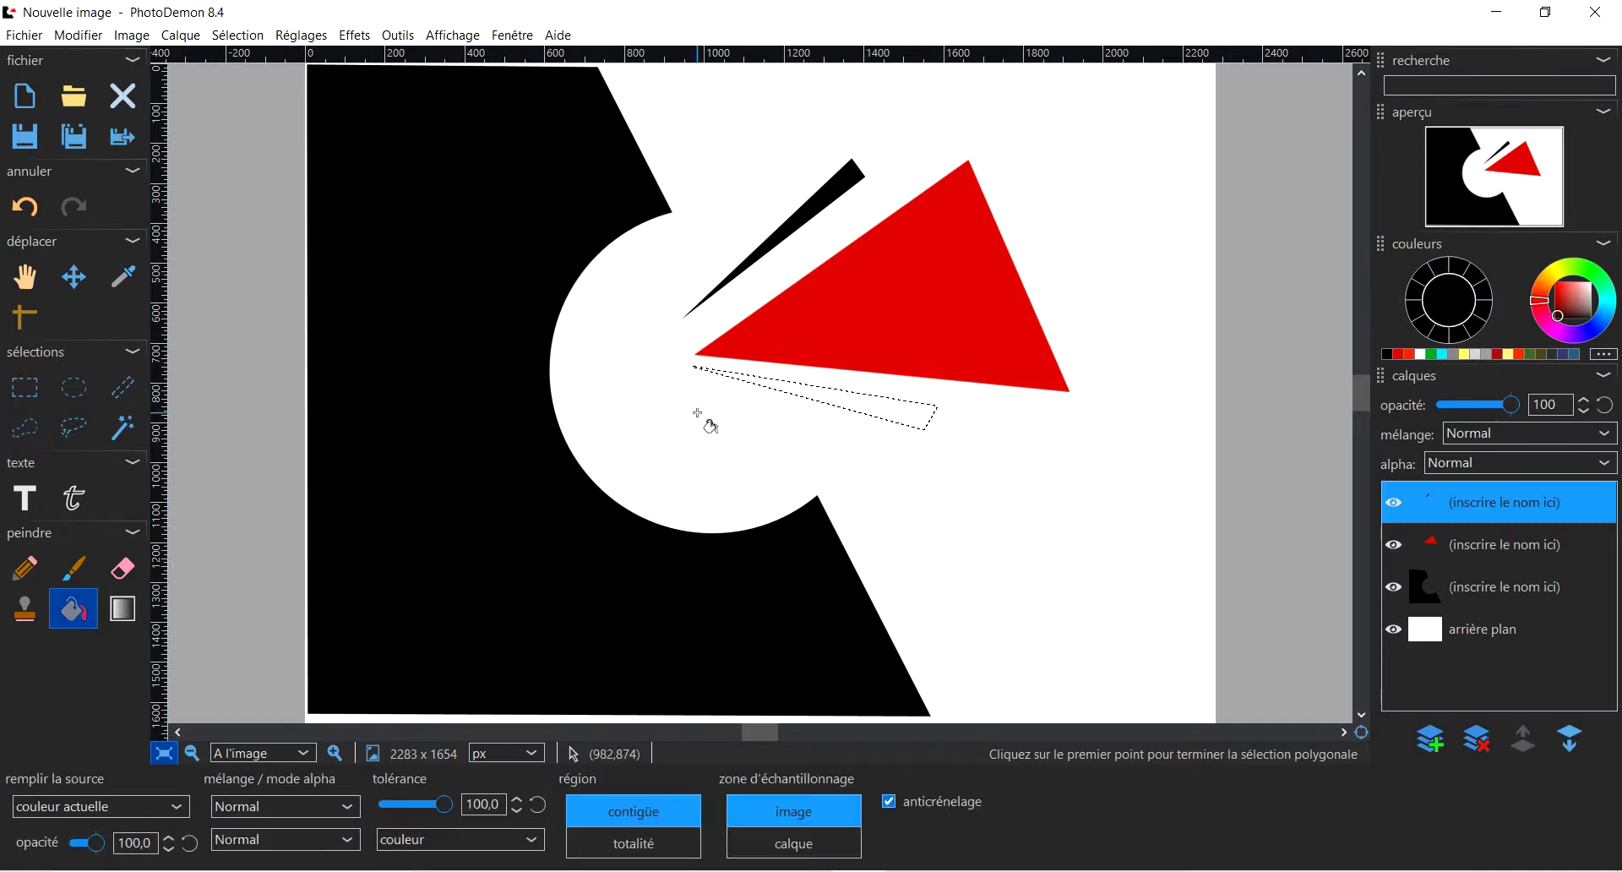
{"action": "left_click", "coordinate": [898, 409]}
{"action": "key", "text": "ctrl+shift+a"}
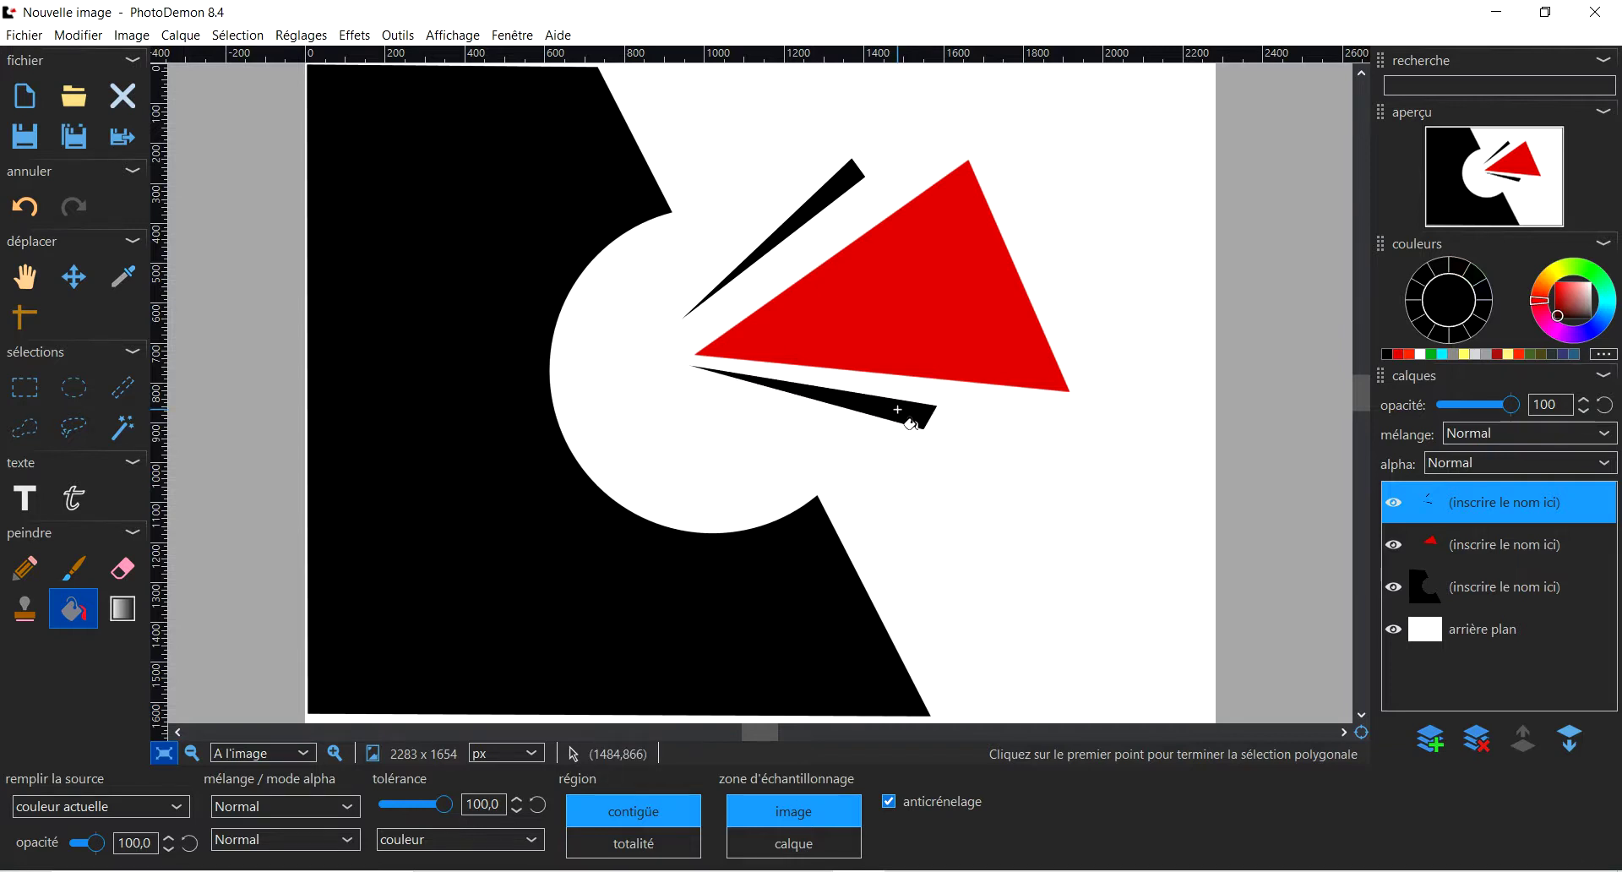
Add a transparent layer on top and select a square about 140 px wide at position 1802, 127, beyond the triangle's upper corner.
{"action": "left_click", "coordinate": [1437, 739]}
{"action": "left_click", "coordinate": [976, 636]}
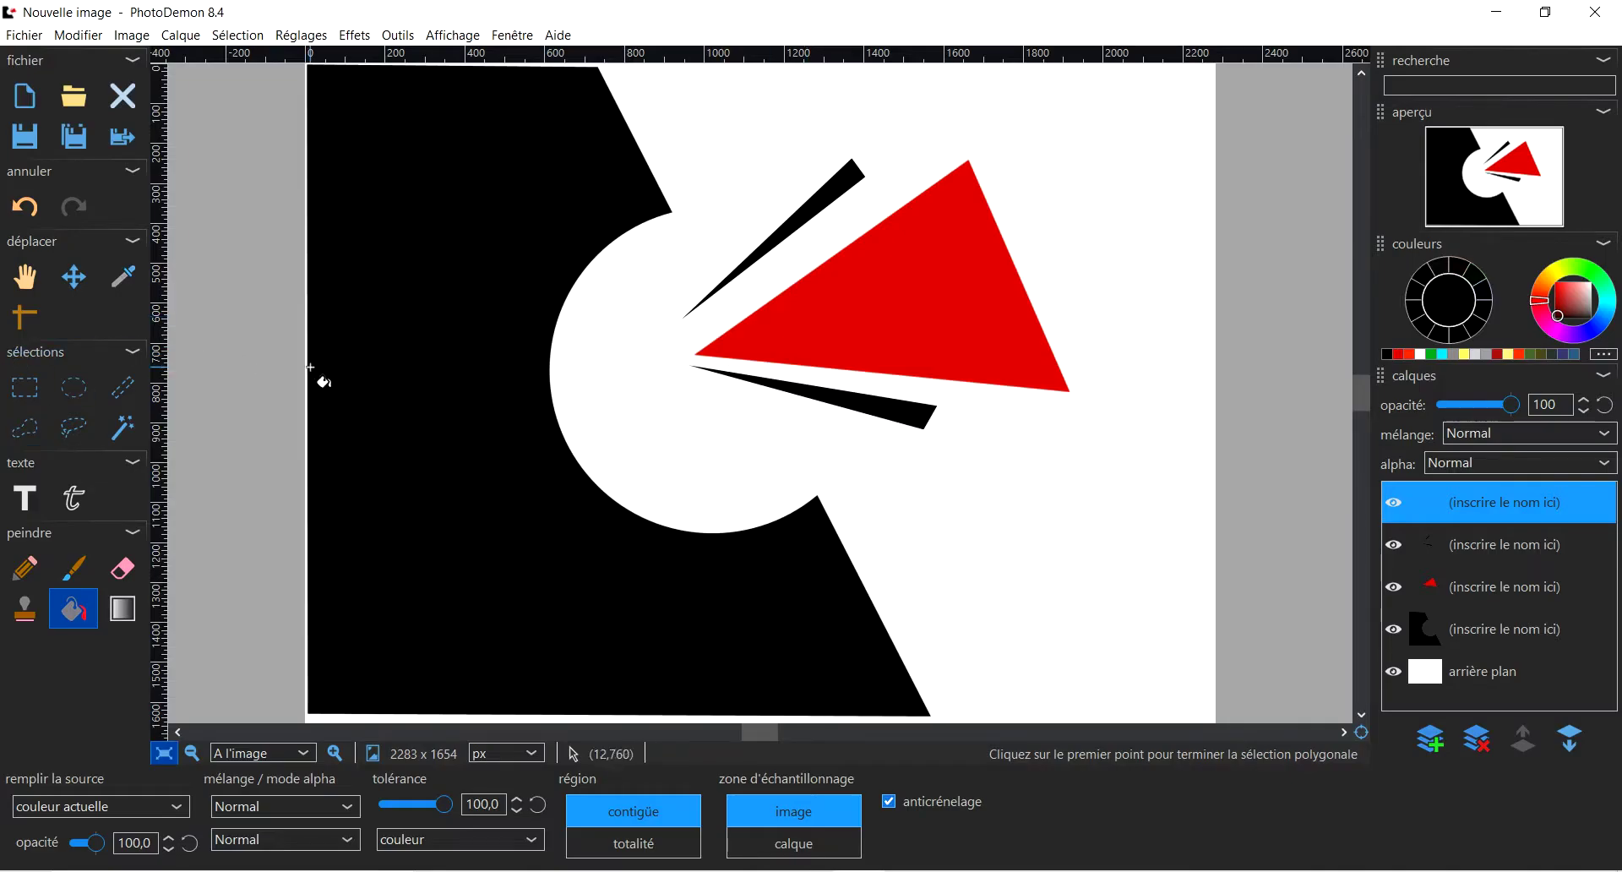
{"action": "left_click", "coordinate": [26, 390]}
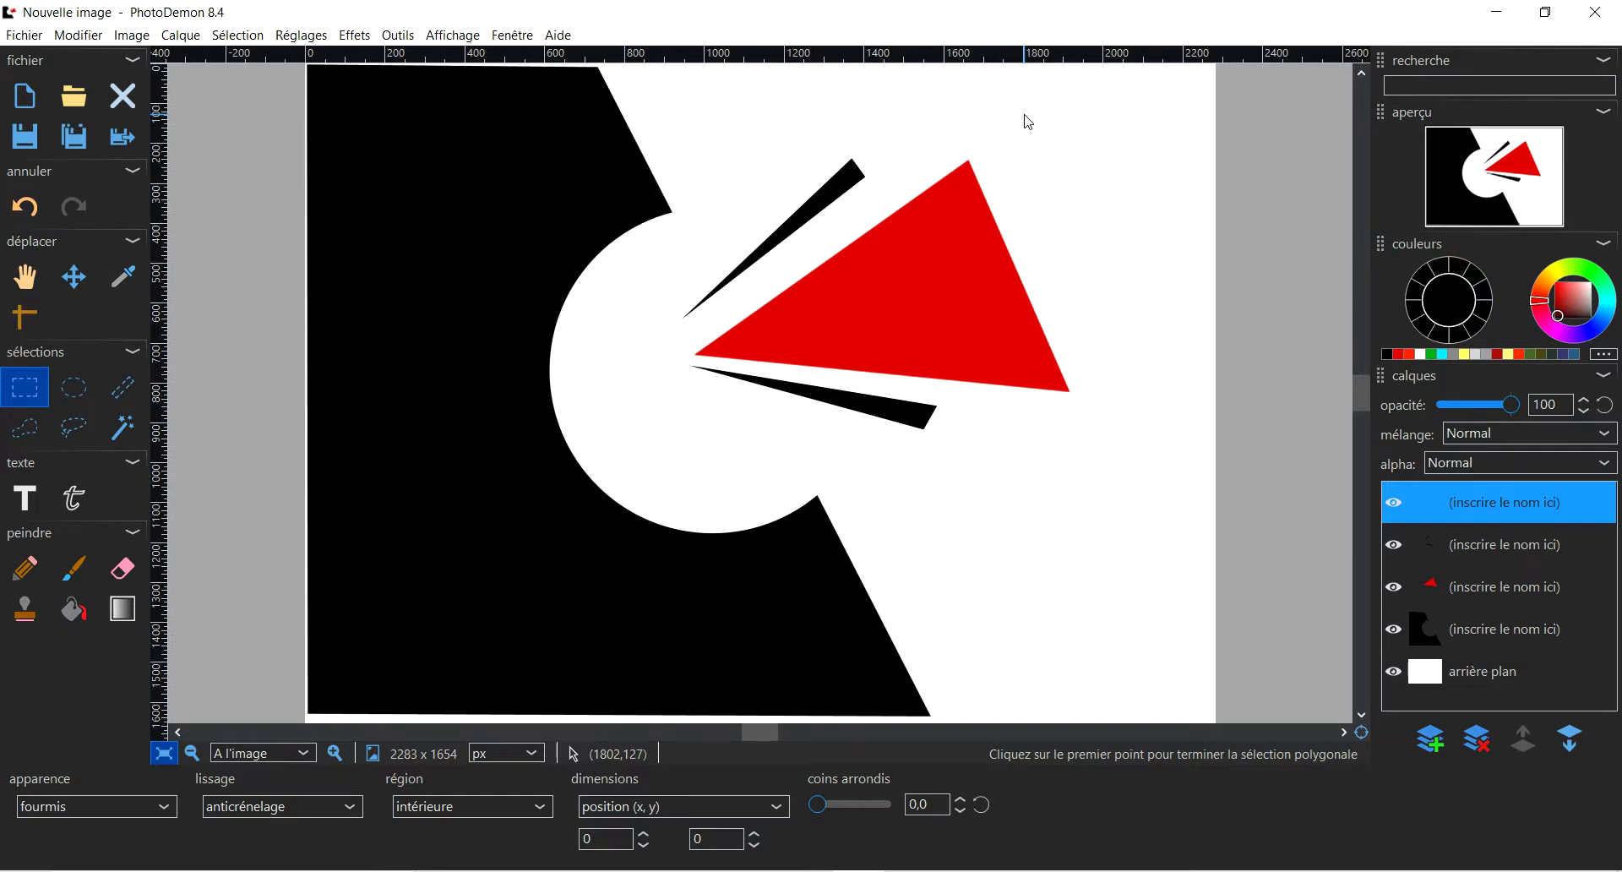
{"action": "left_click_drag", "start_coordinate": [1024, 115], "coordinate": [1083, 166]}
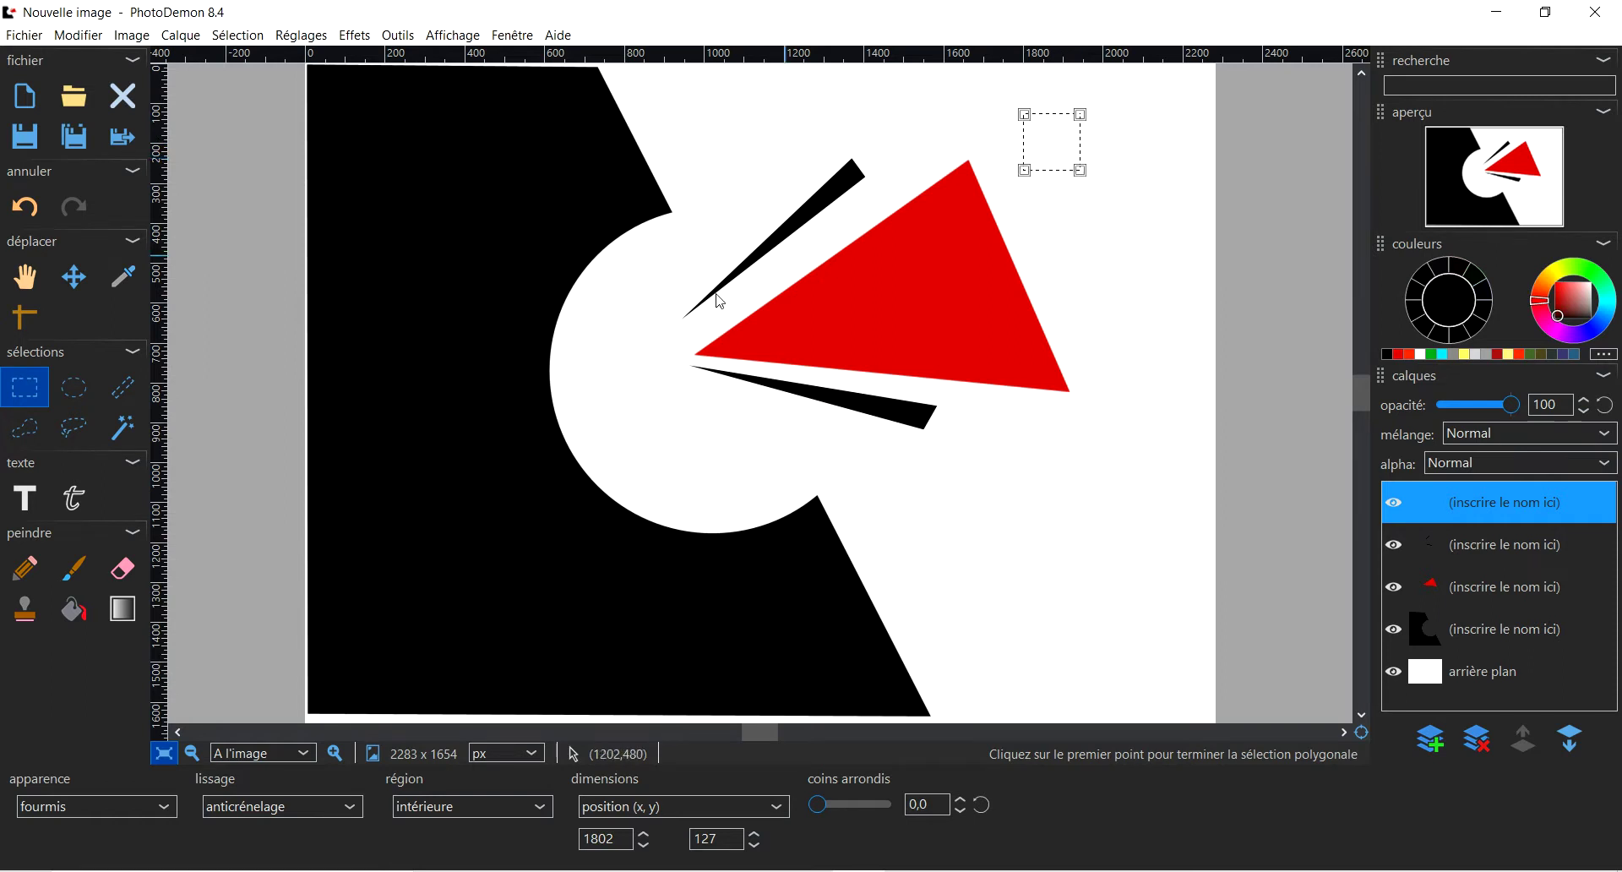
Fill the square selection with the red #D70D0D and deselect it.
{"action": "left_click", "coordinate": [74, 608]}
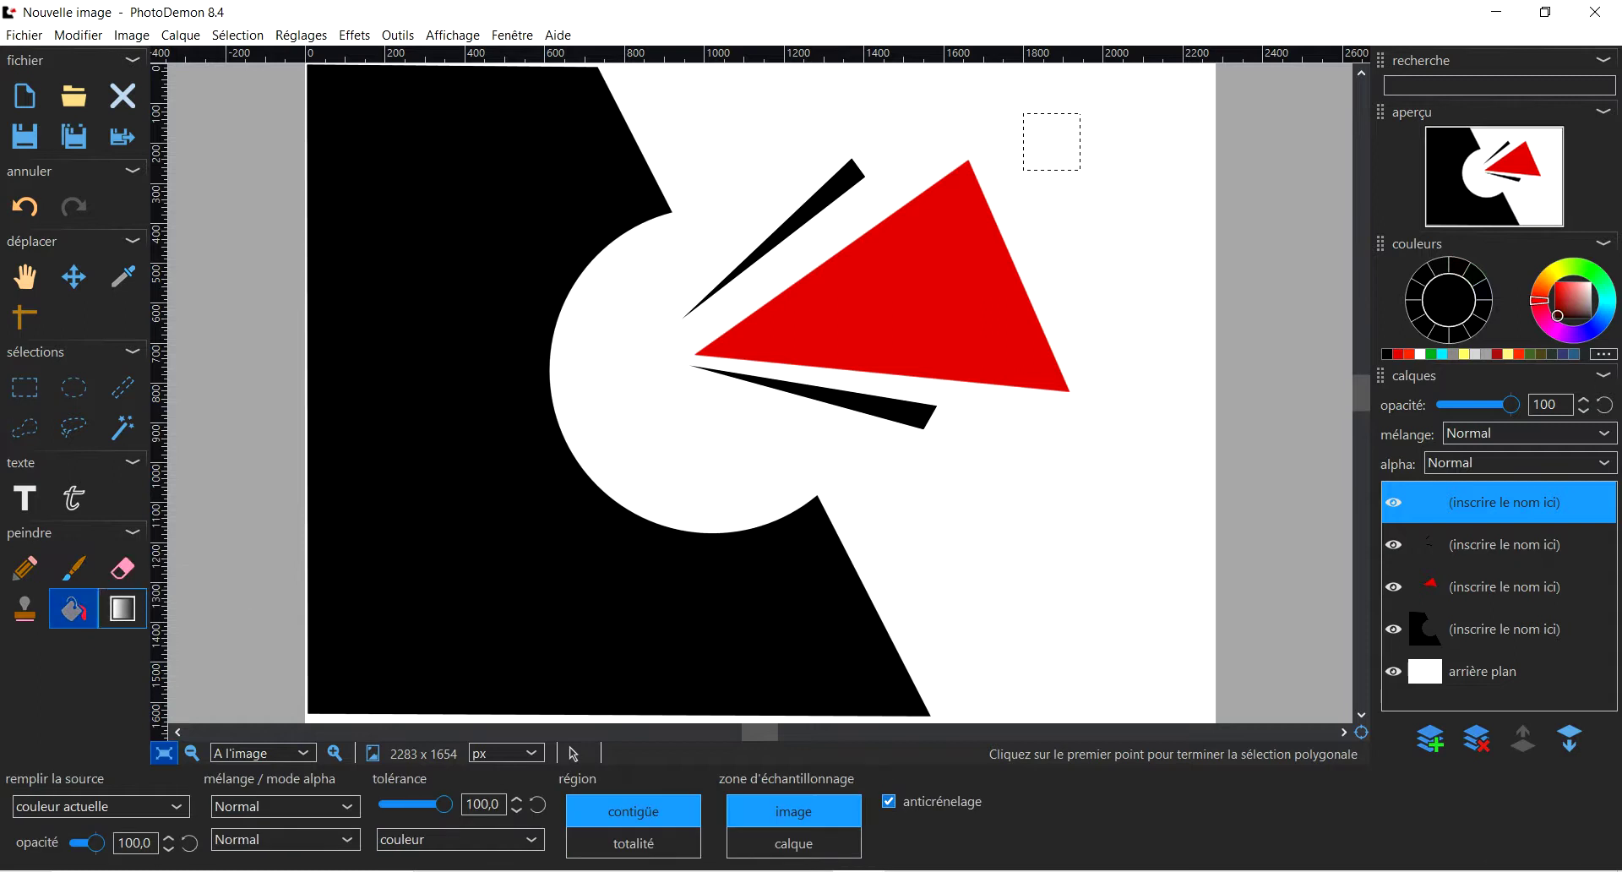
{"action": "left_click", "coordinate": [1398, 355]}
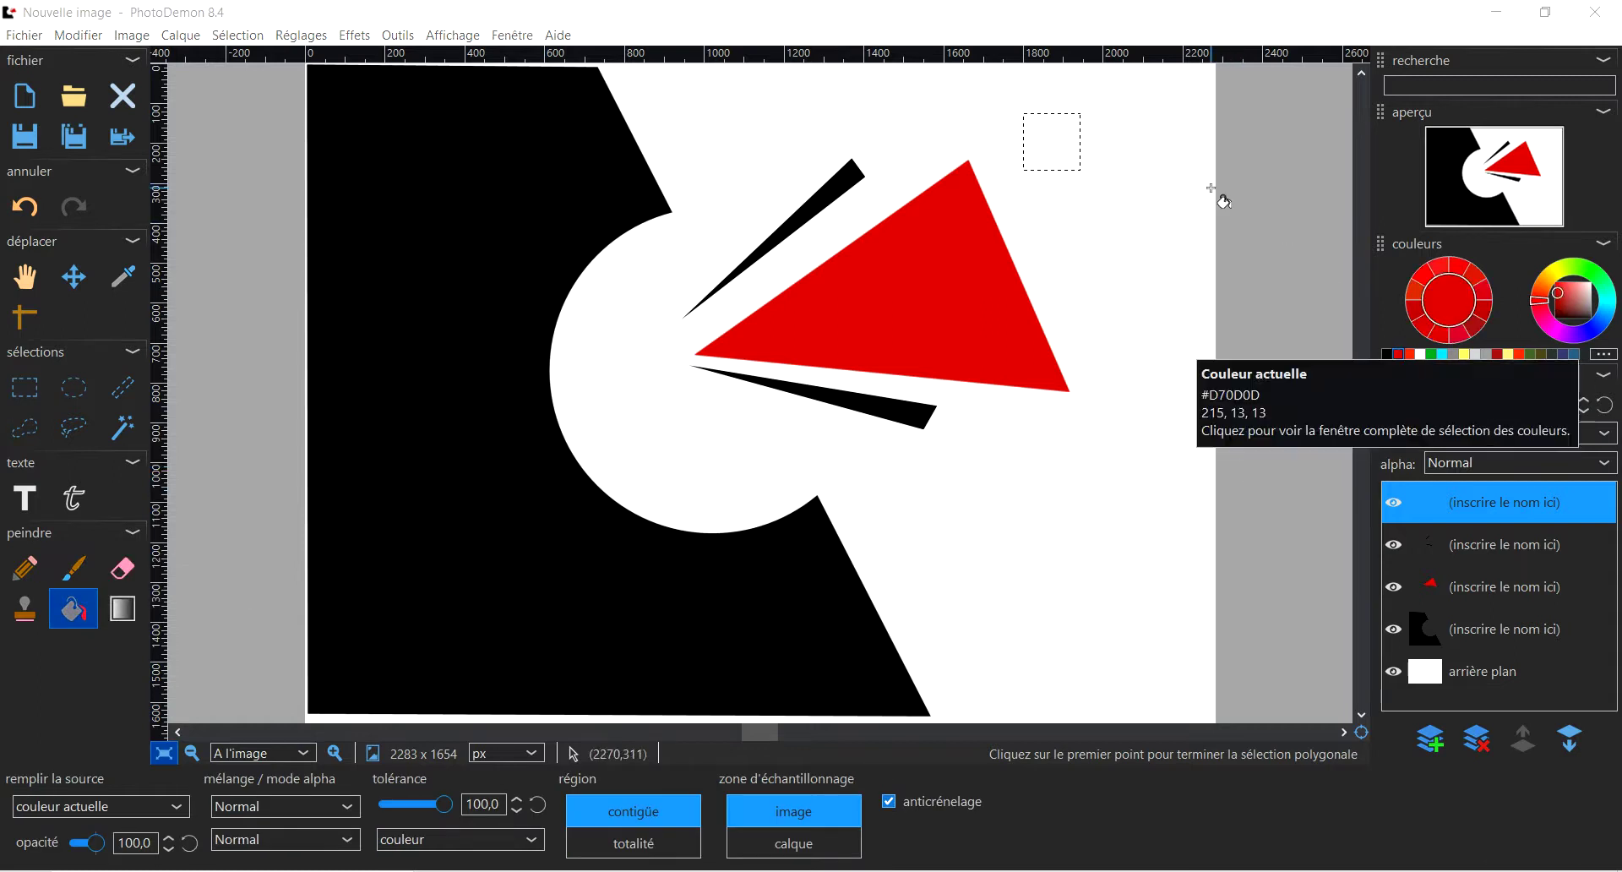
{"action": "left_click", "coordinate": [1067, 165]}
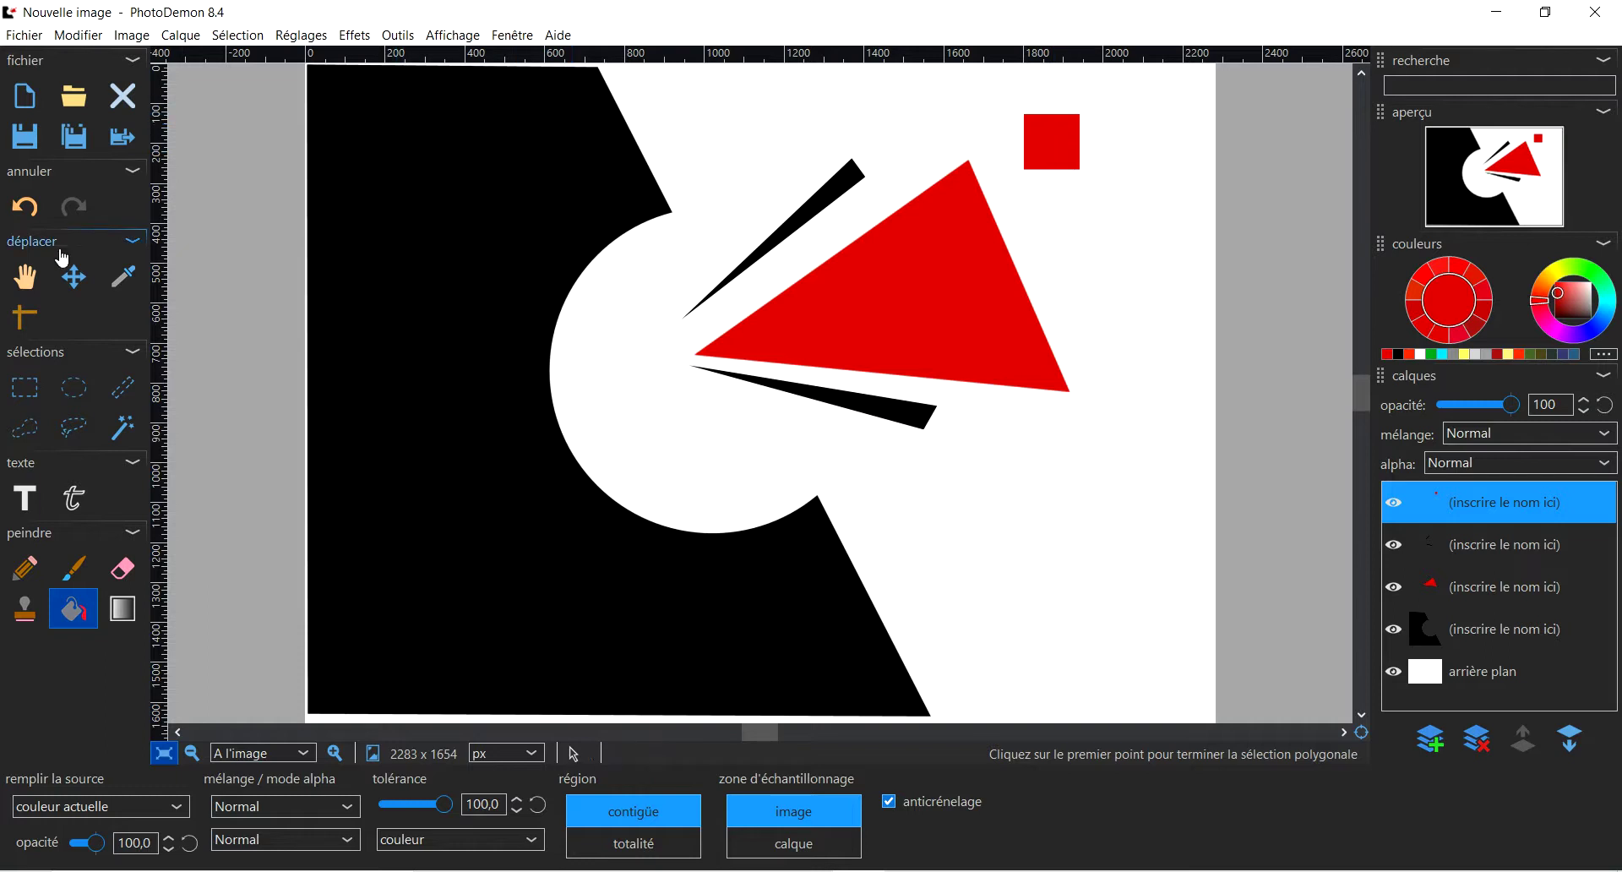
Rotate the red square's layer by 45°, enlarging the layer to fit and keeping the outer regions transparent.
{"action": "left_click", "coordinate": [181, 36]}
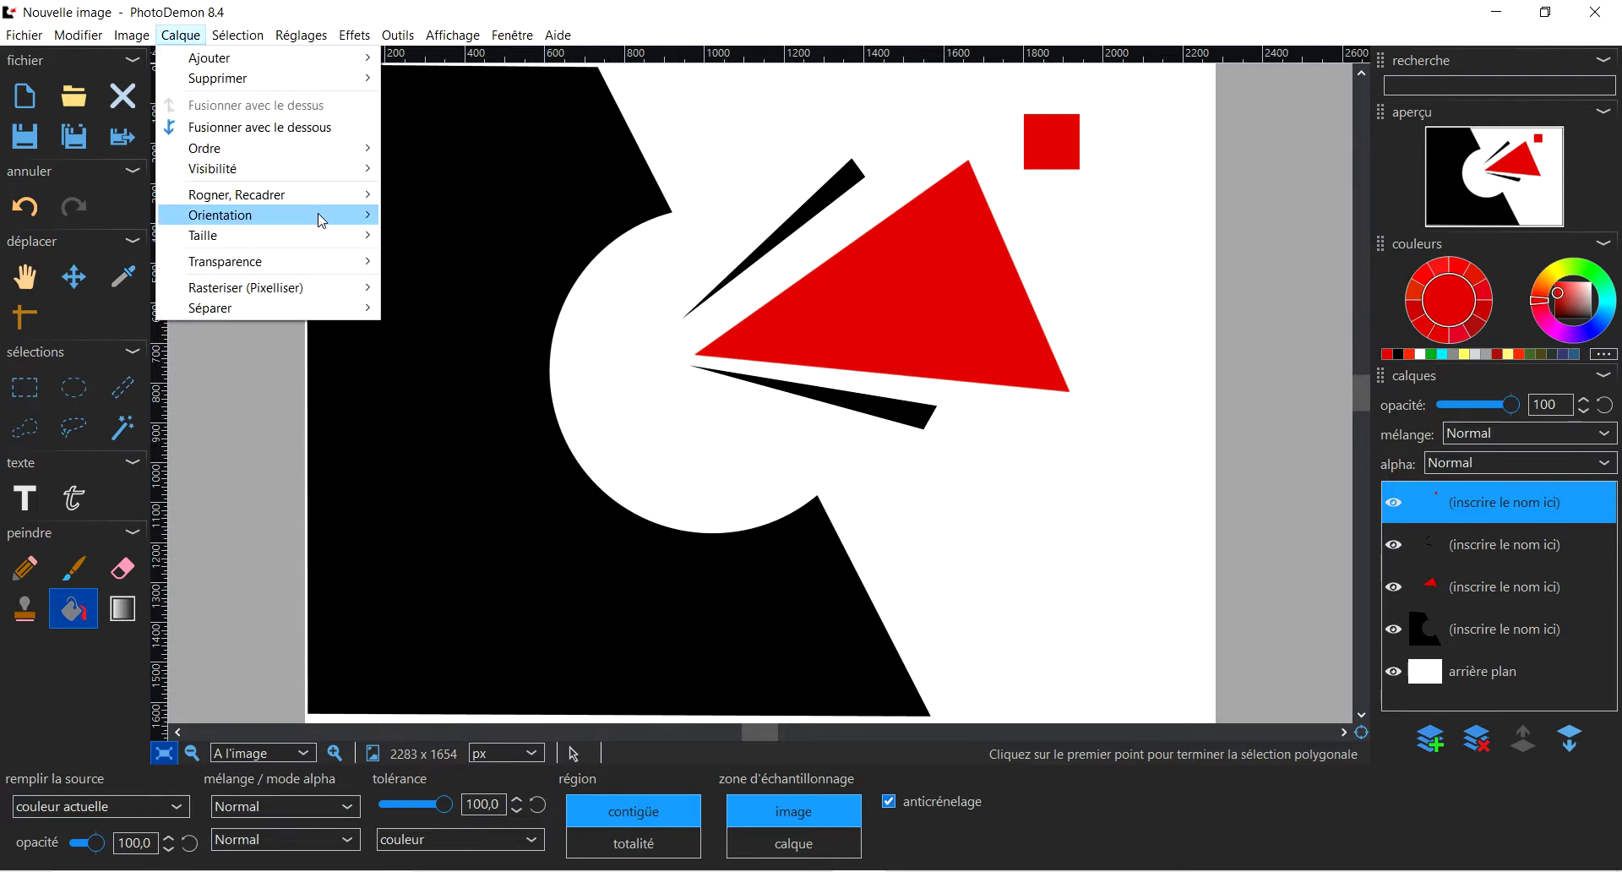
{"action": "mouse_move", "coordinate": [321, 220]}
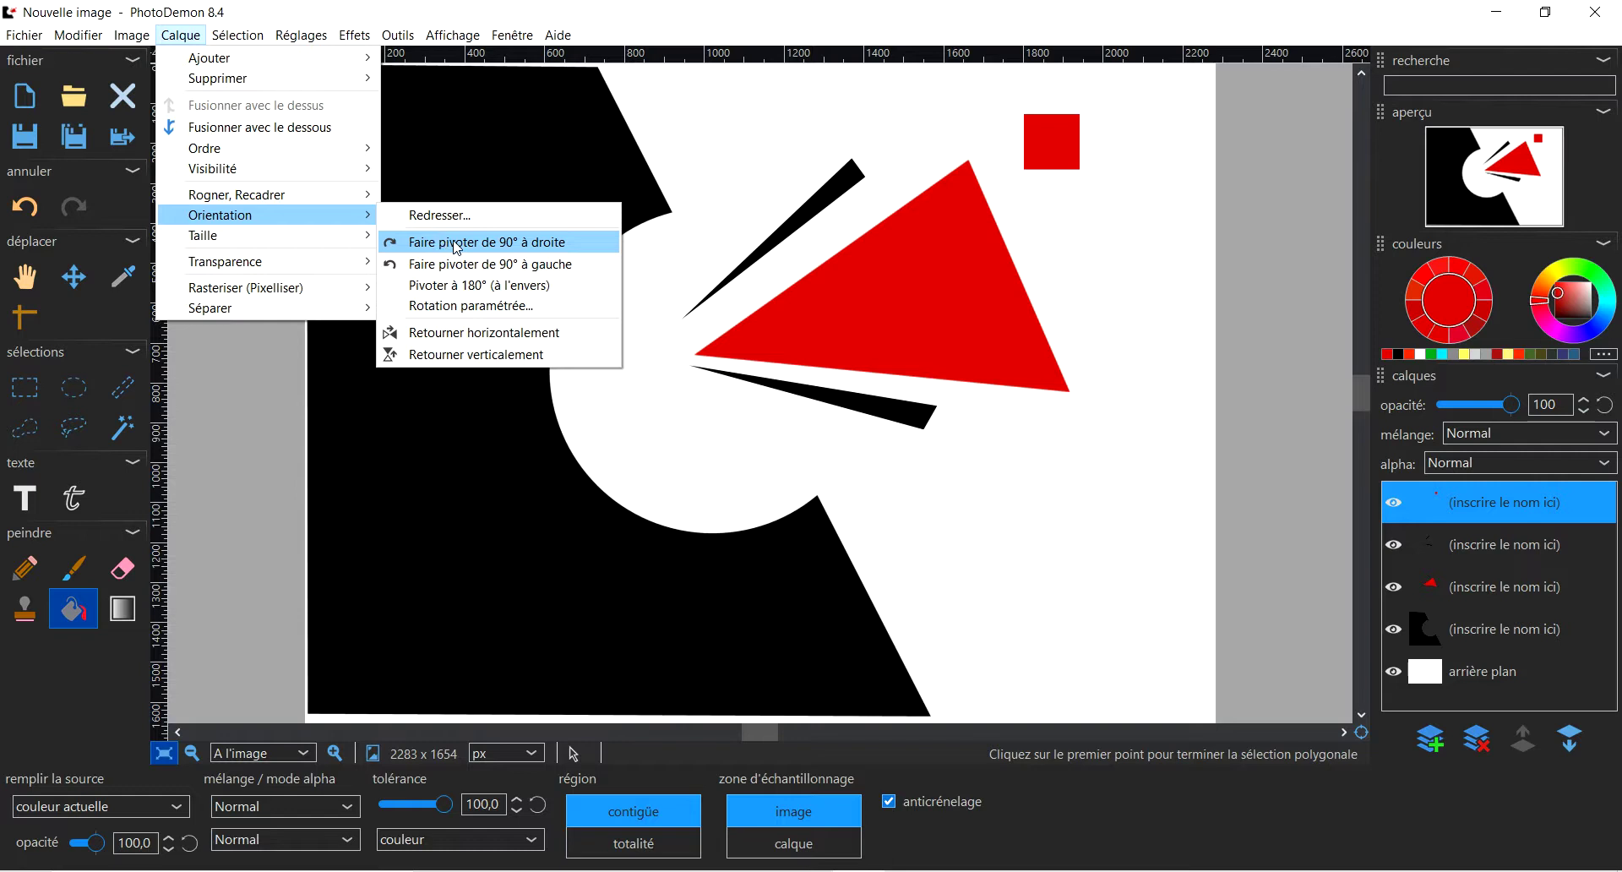
{"action": "left_click", "coordinate": [451, 305]}
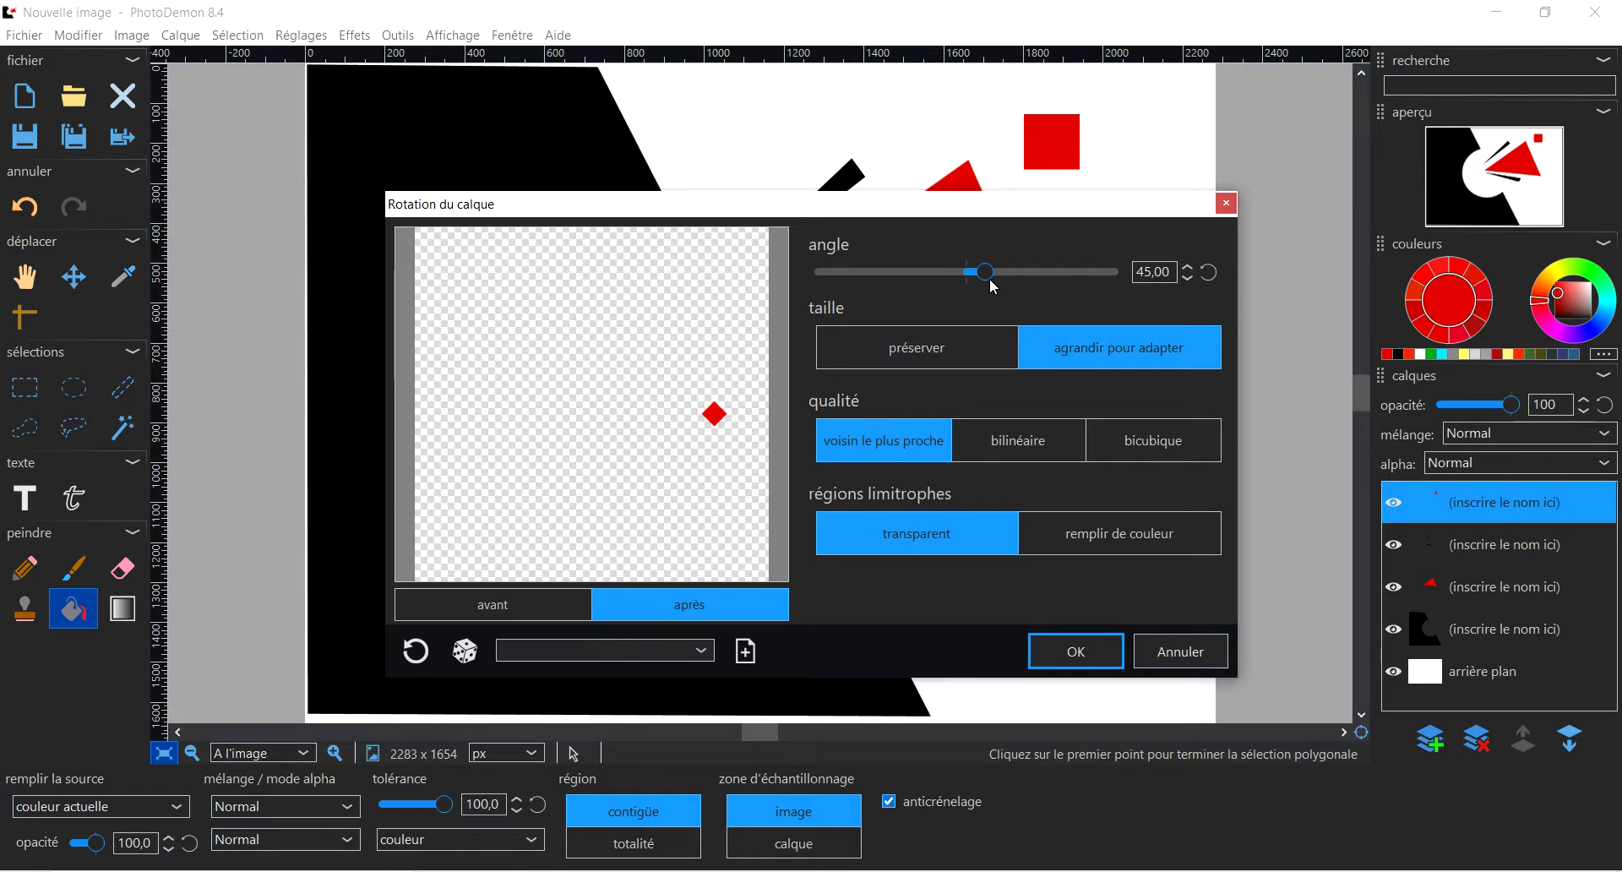
{"action": "left_click_drag", "start_coordinate": [990, 285], "coordinate": [961, 285]}
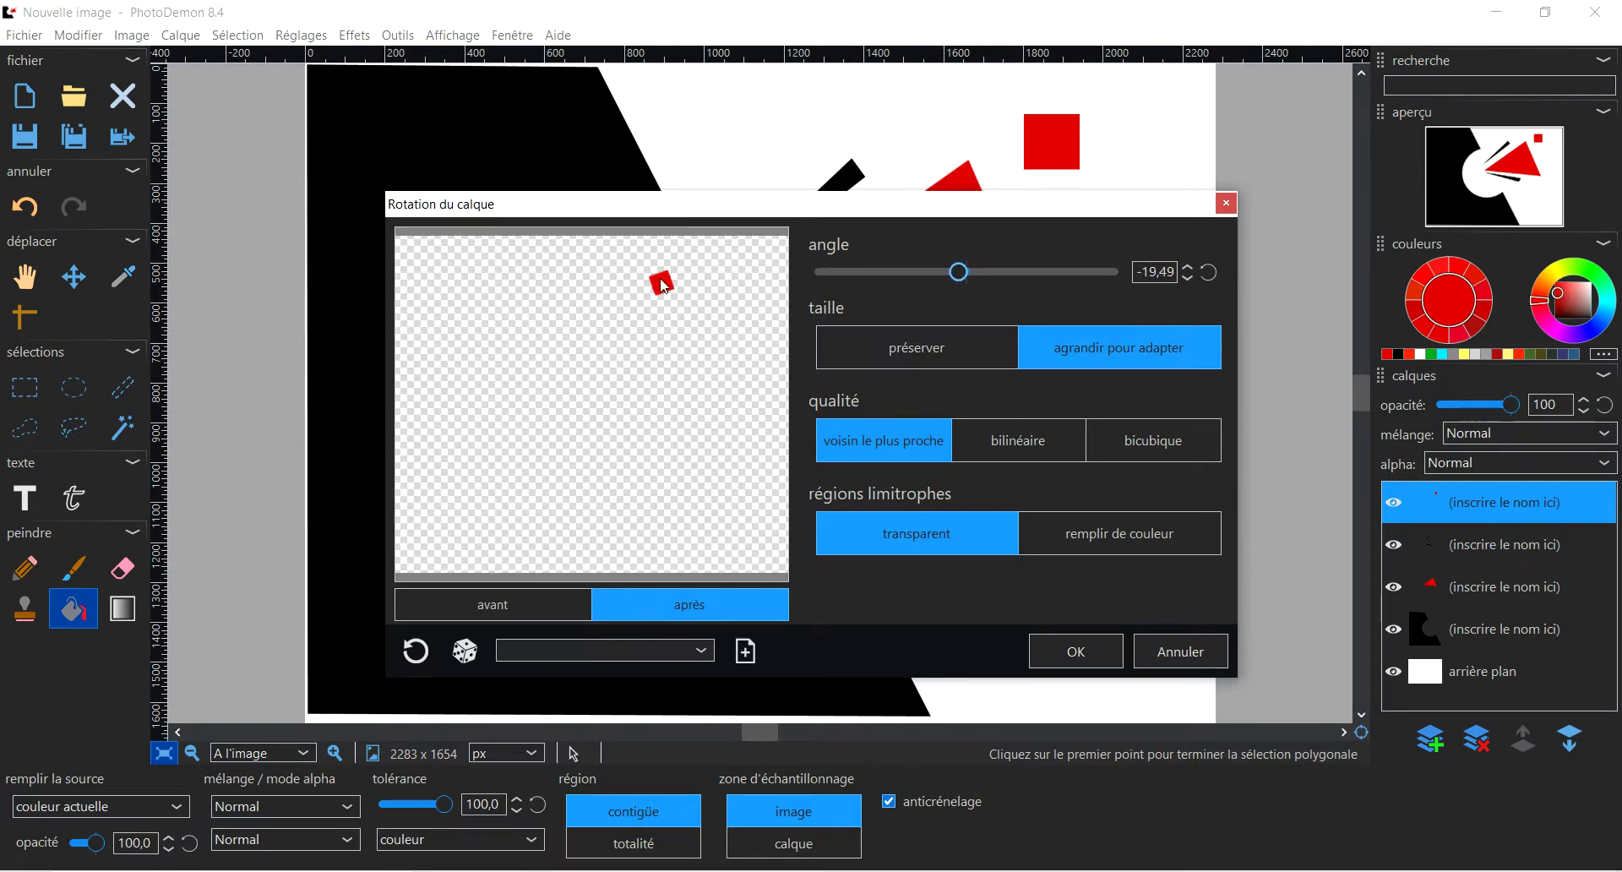
{"action": "left_click_drag", "start_coordinate": [962, 280], "coordinate": [987, 287]}
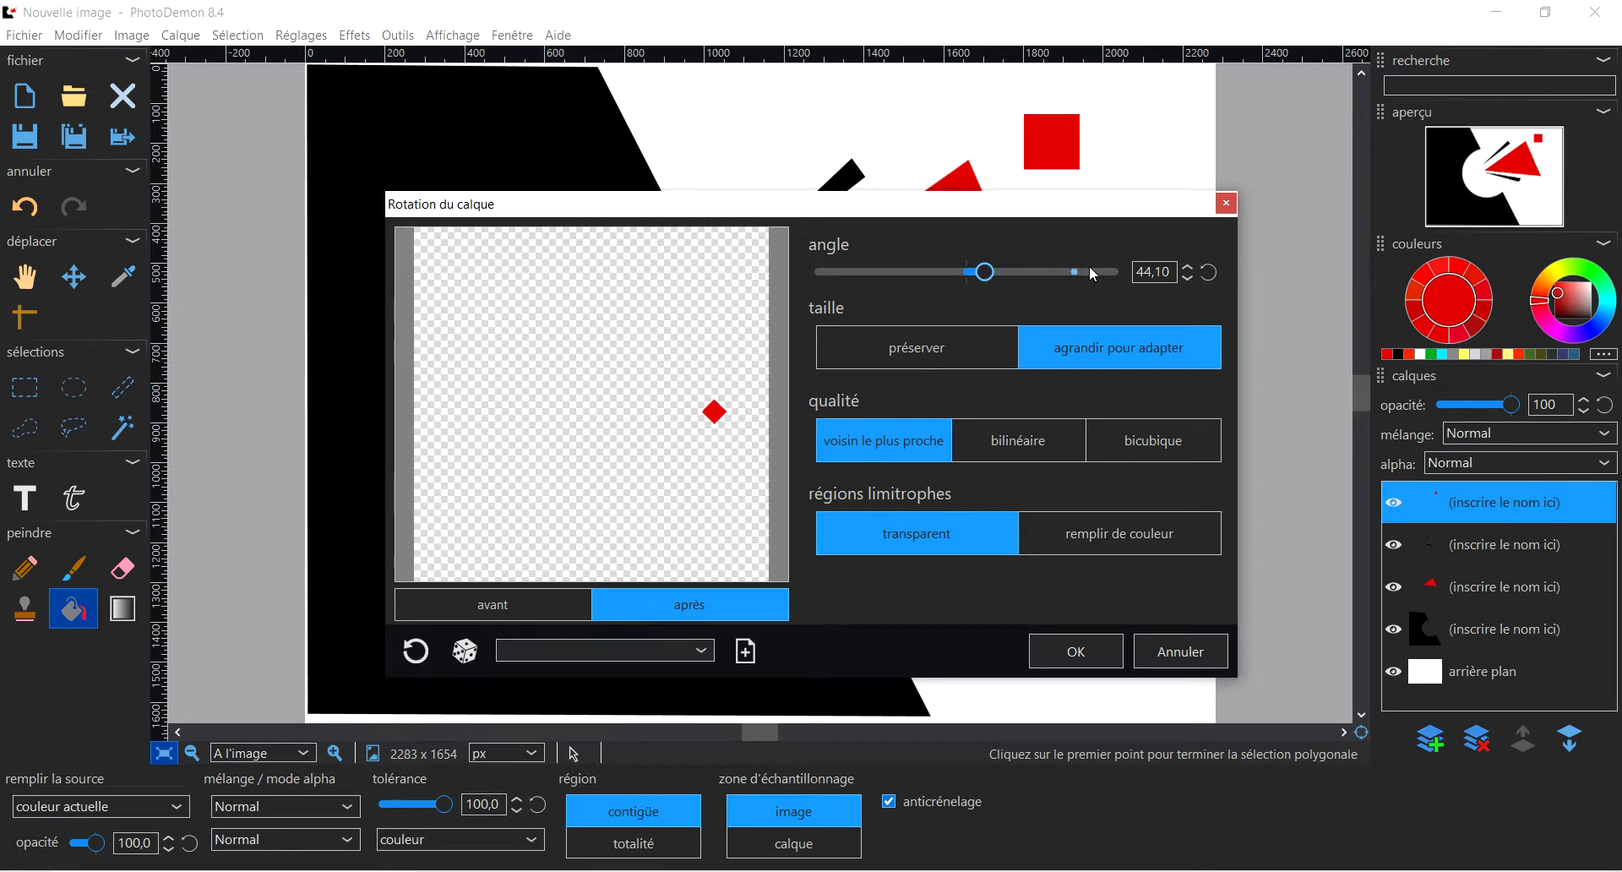
{"action": "left_click", "coordinate": [1187, 272]}
{"action": "left_click", "coordinate": [1186, 271]}
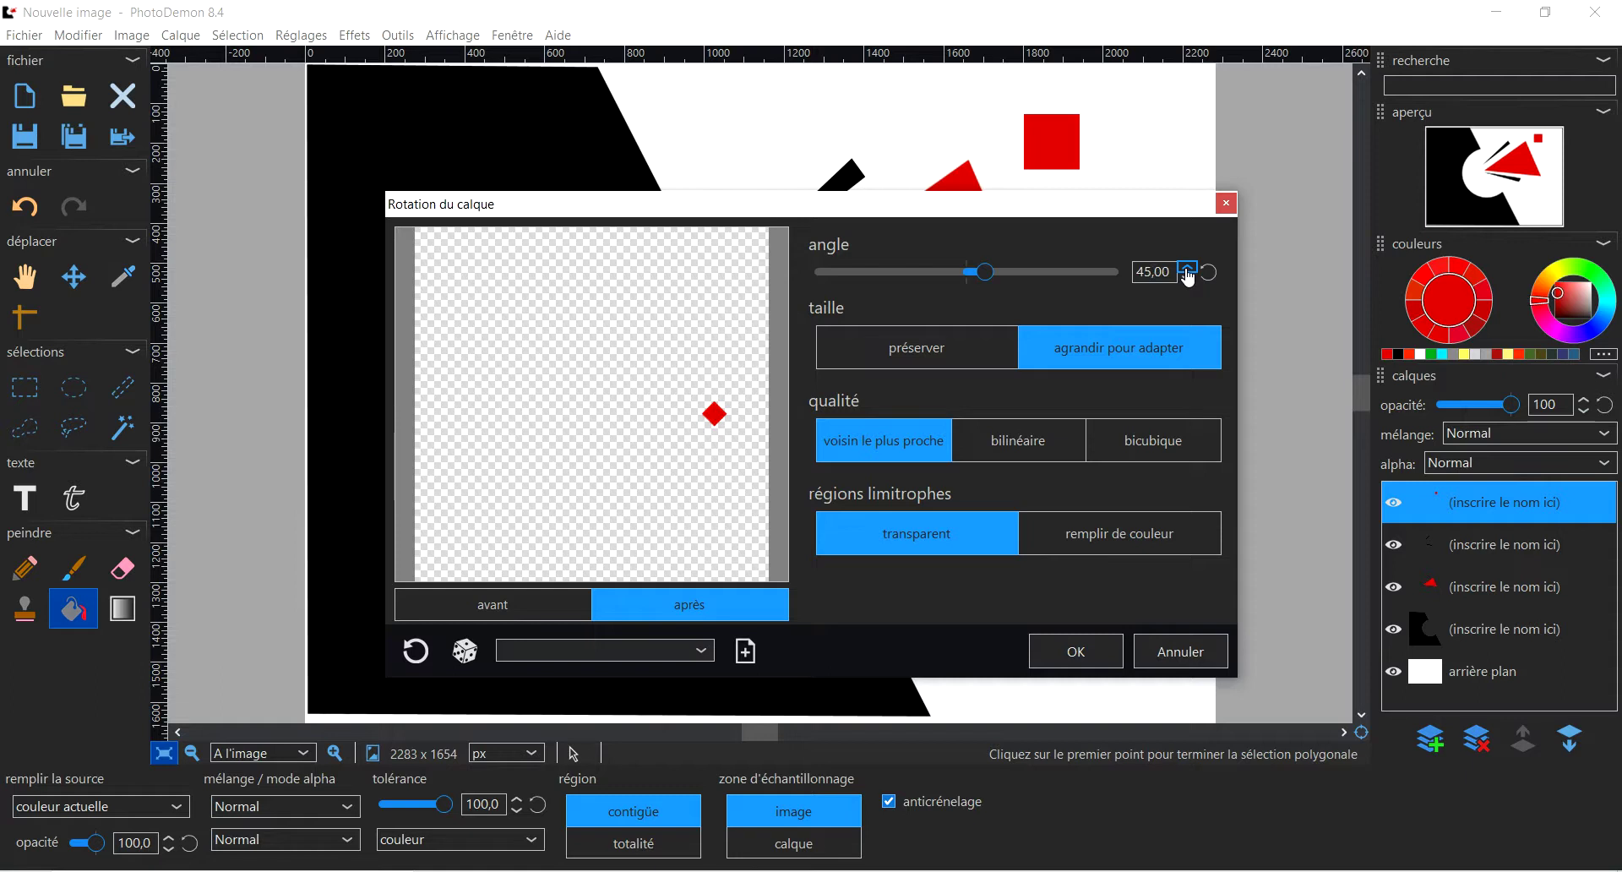
{"action": "left_click", "coordinate": [1090, 655]}
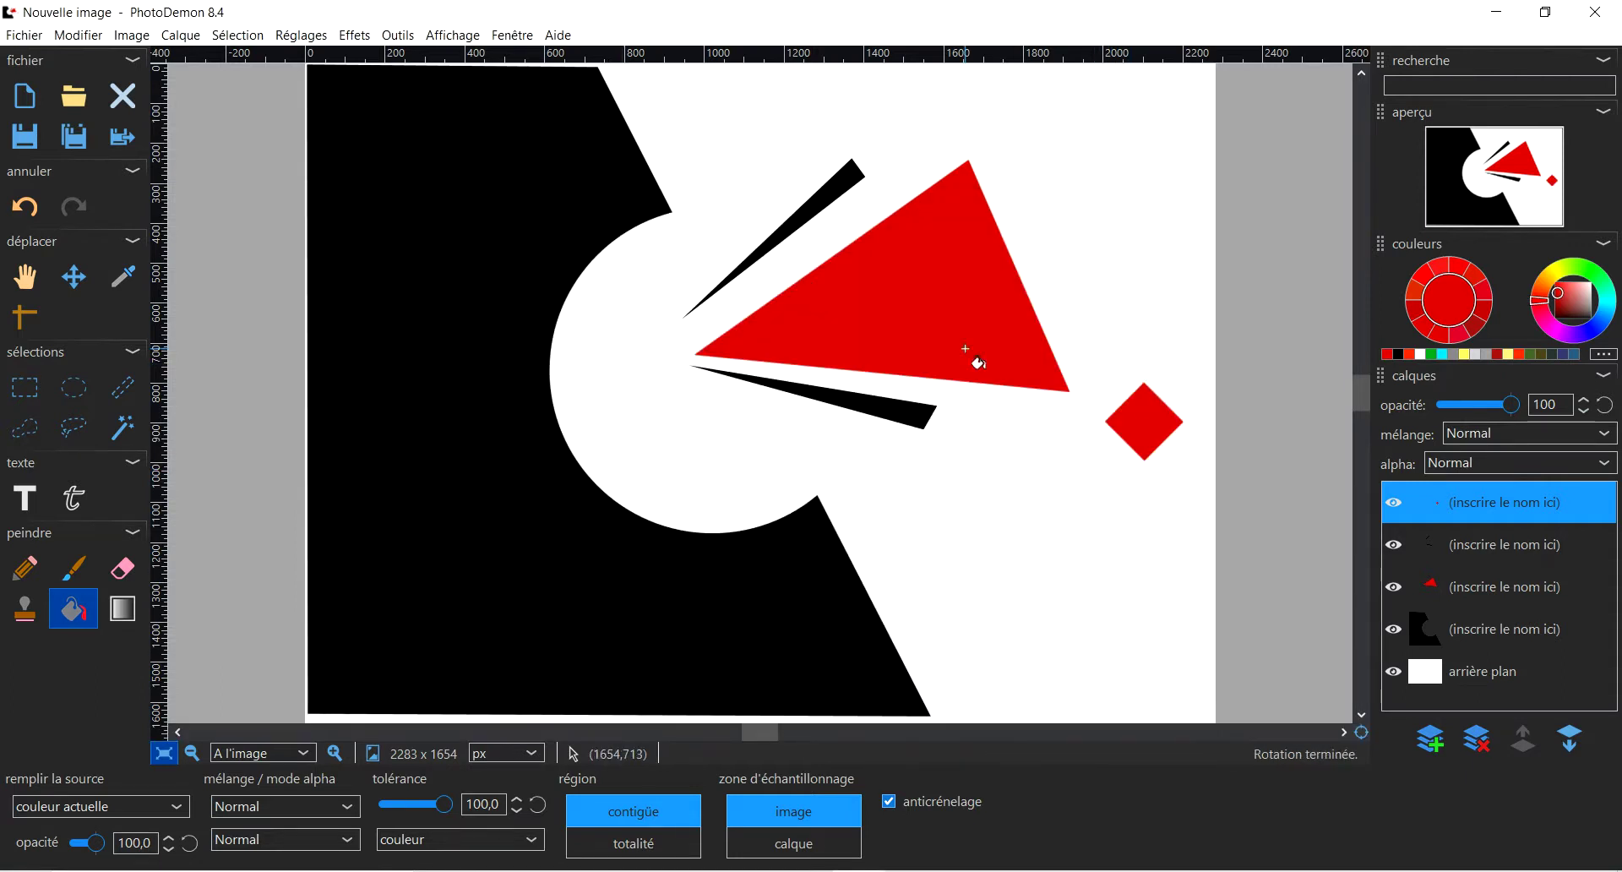
Move the red square beside the triangle's upper corner, with its layer at position -484, -1152, and duplicate that layer.
{"action": "left_click", "coordinate": [74, 279]}
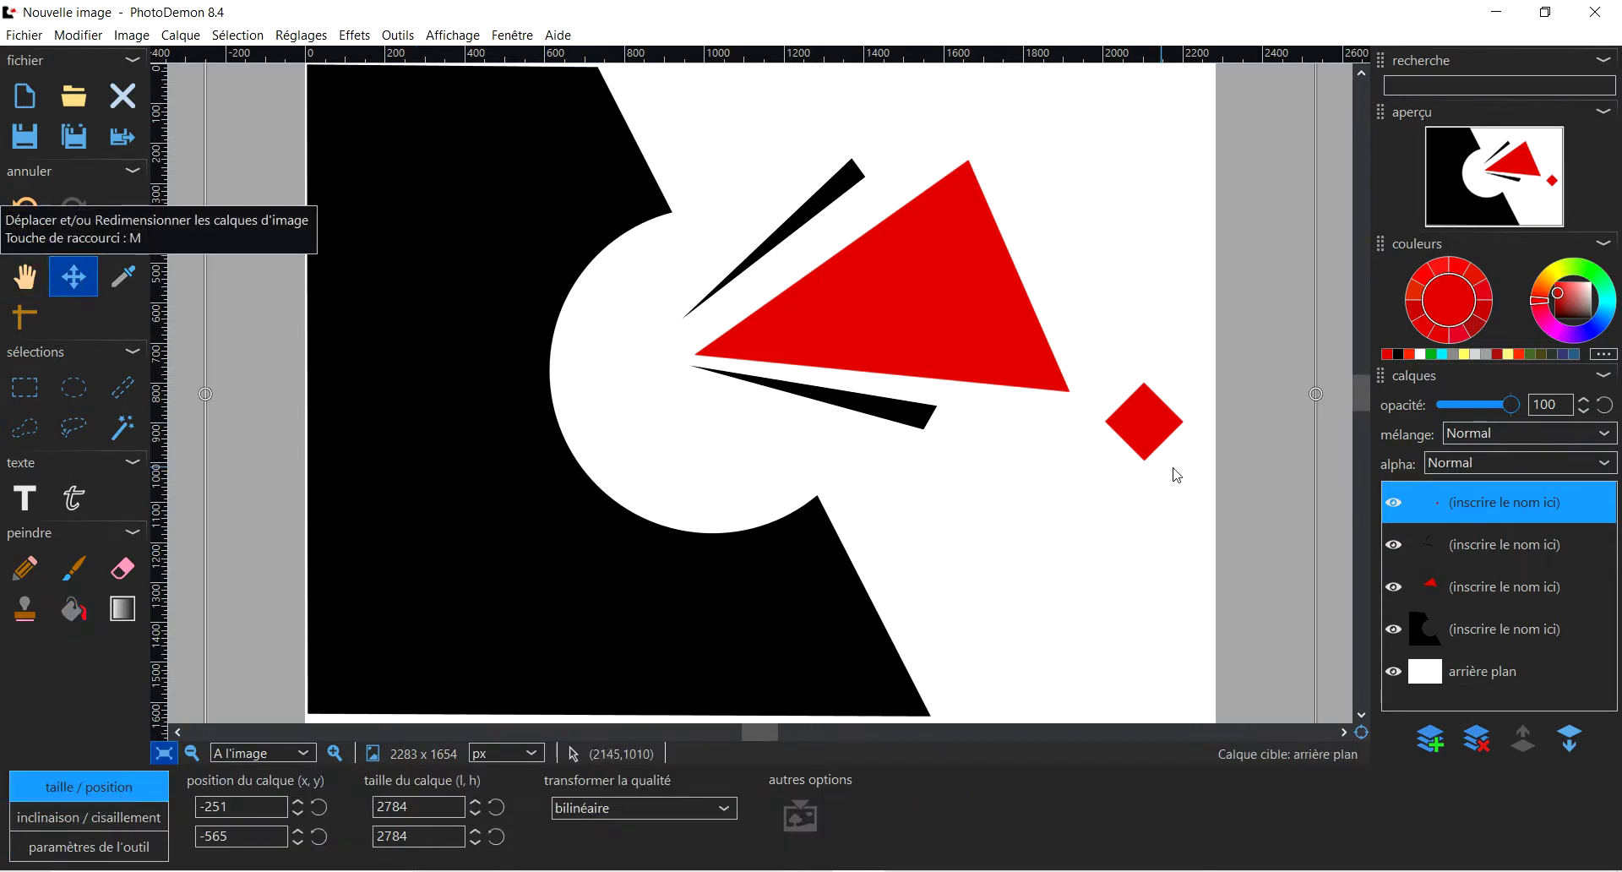
{"action": "left_click_drag", "start_coordinate": [1150, 426], "coordinate": [1040, 233]}
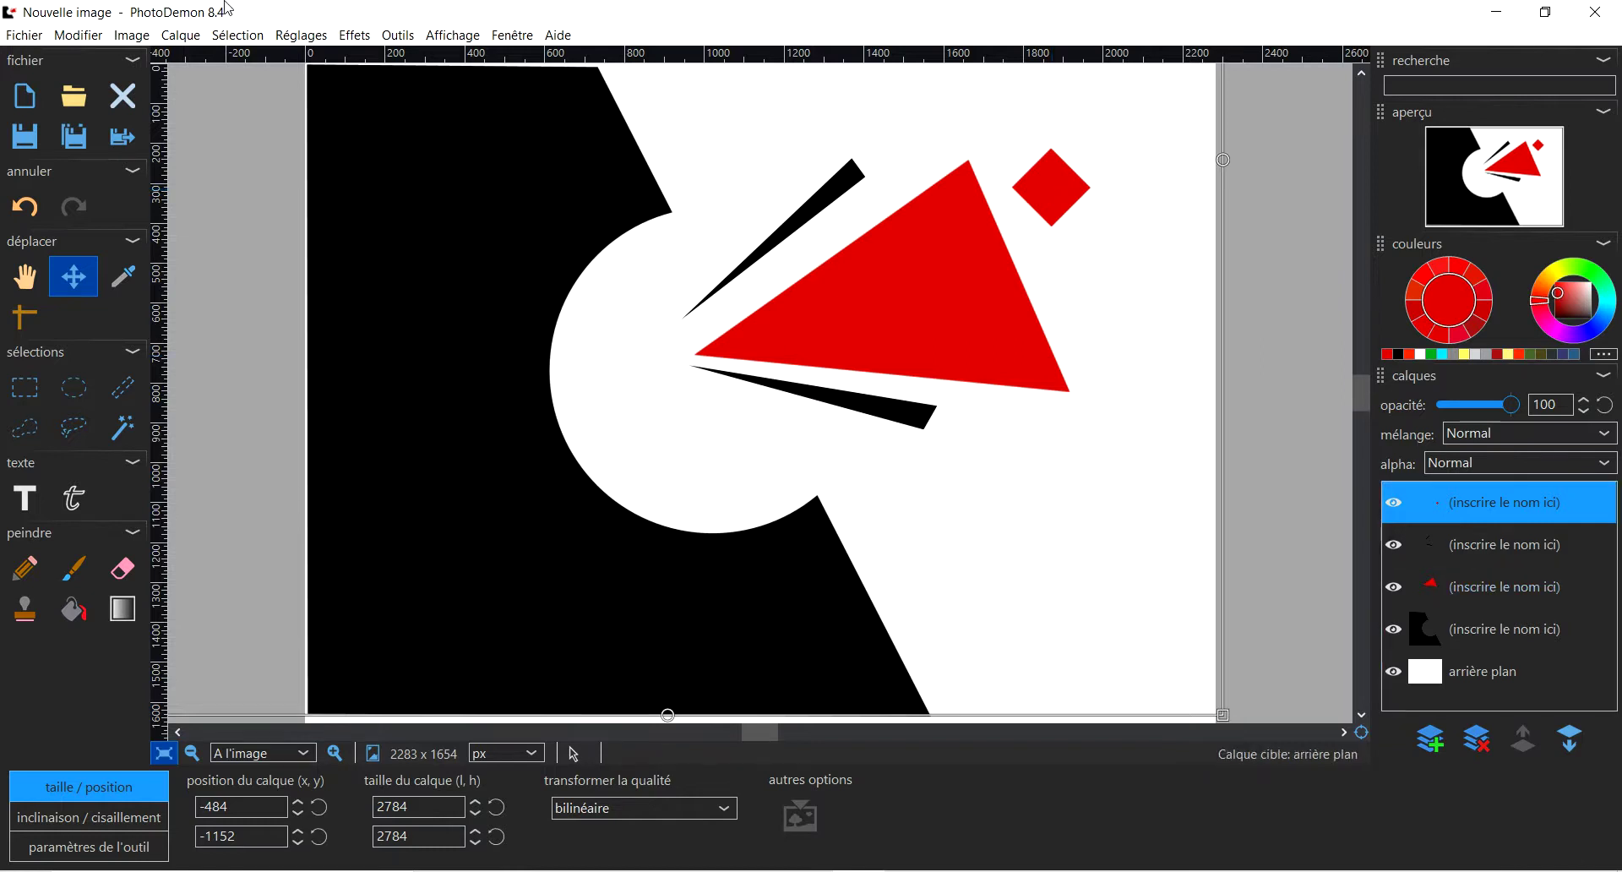
{"action": "left_click", "coordinate": [193, 38]}
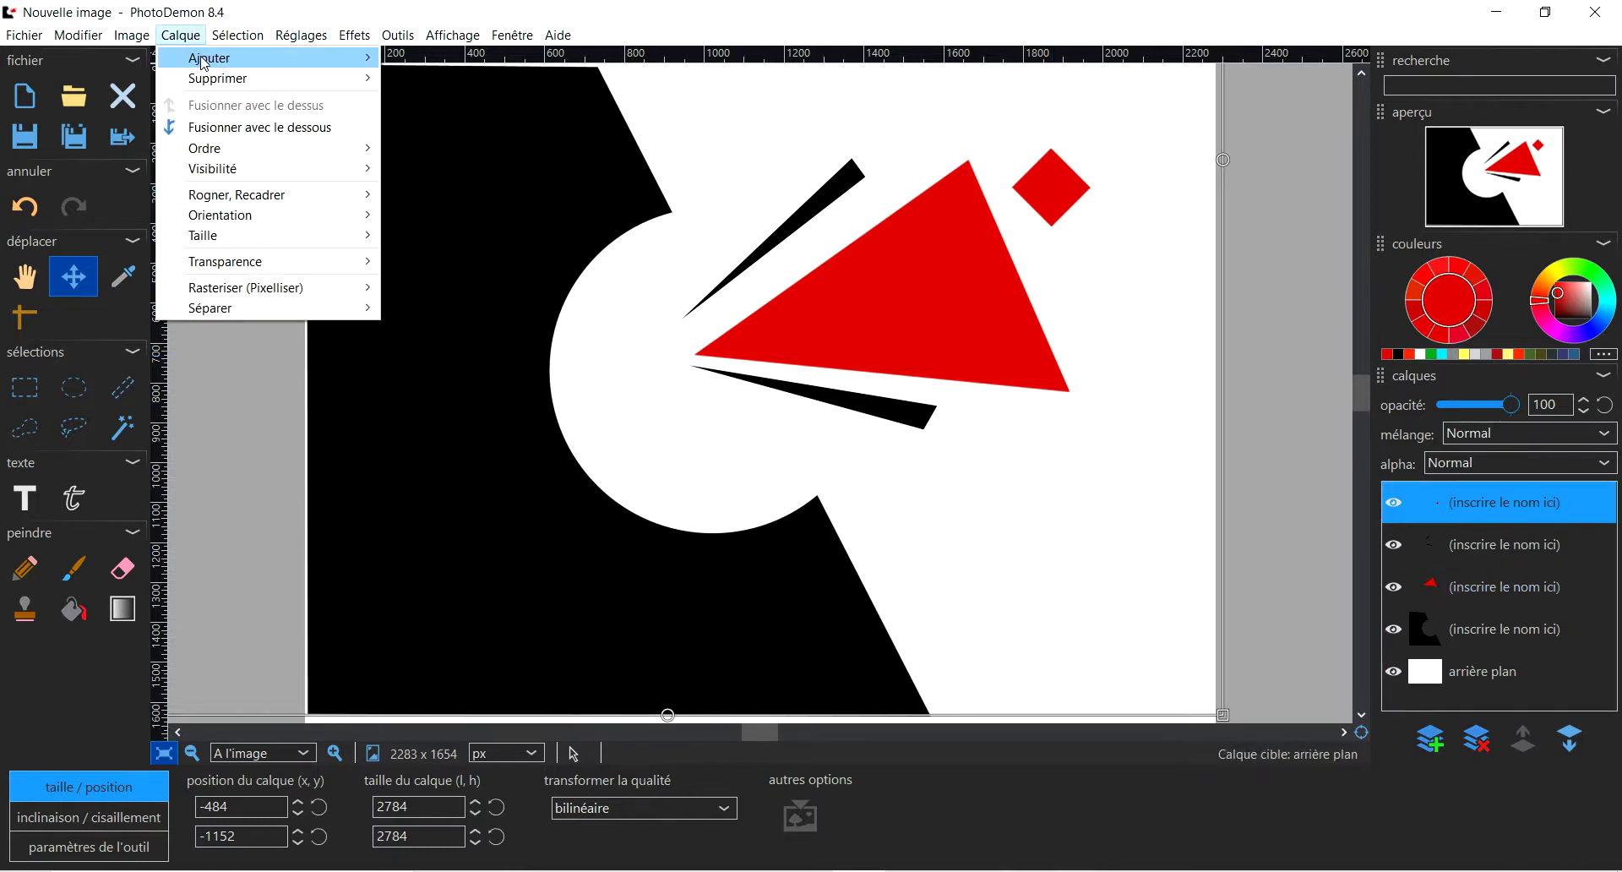
{"action": "mouse_move", "coordinate": [204, 64]}
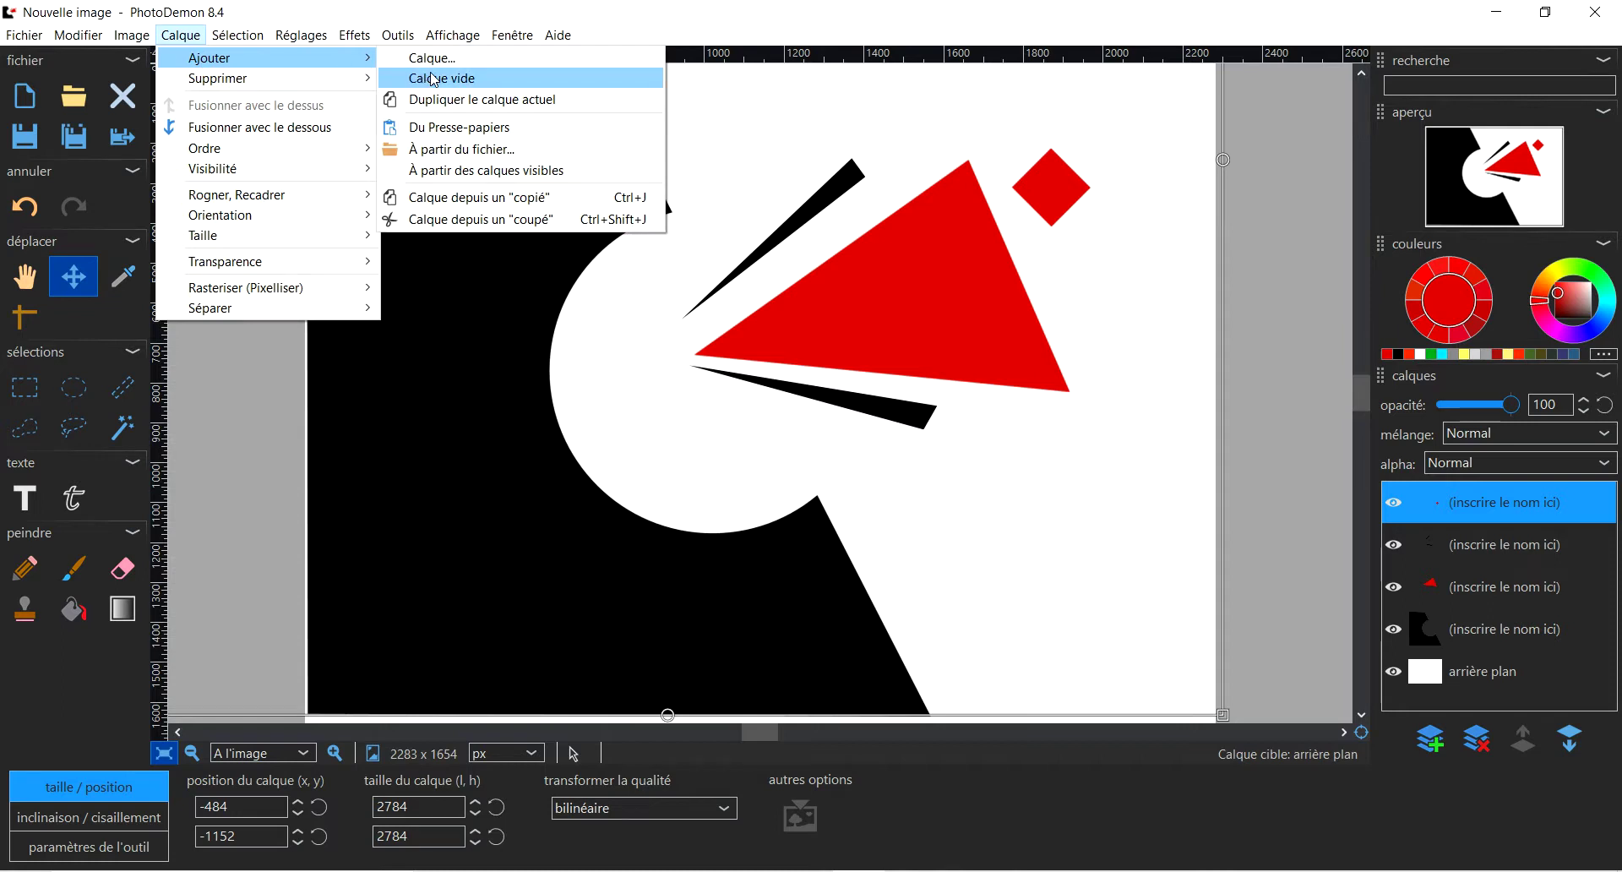
{"action": "left_click", "coordinate": [437, 101]}
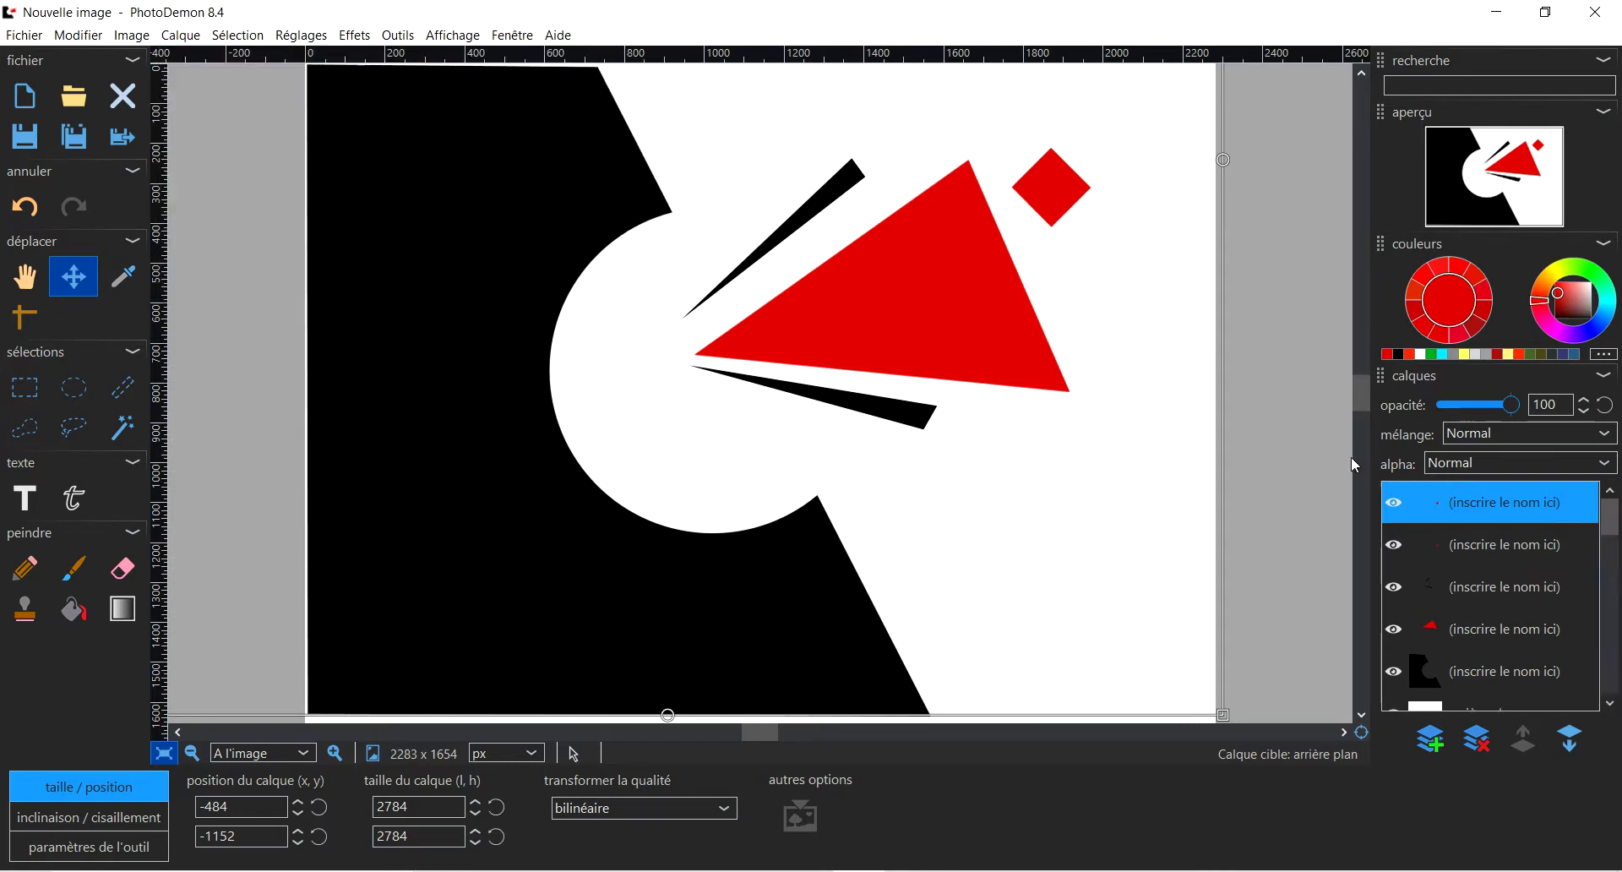
Place the duplicated square diagonally below and right of the original, at layer position -306, -1065, after checking Constructivisme.jpg in Photos.
{"action": "left_click_drag", "start_coordinate": [1053, 174], "coordinate": [1134, 162]}
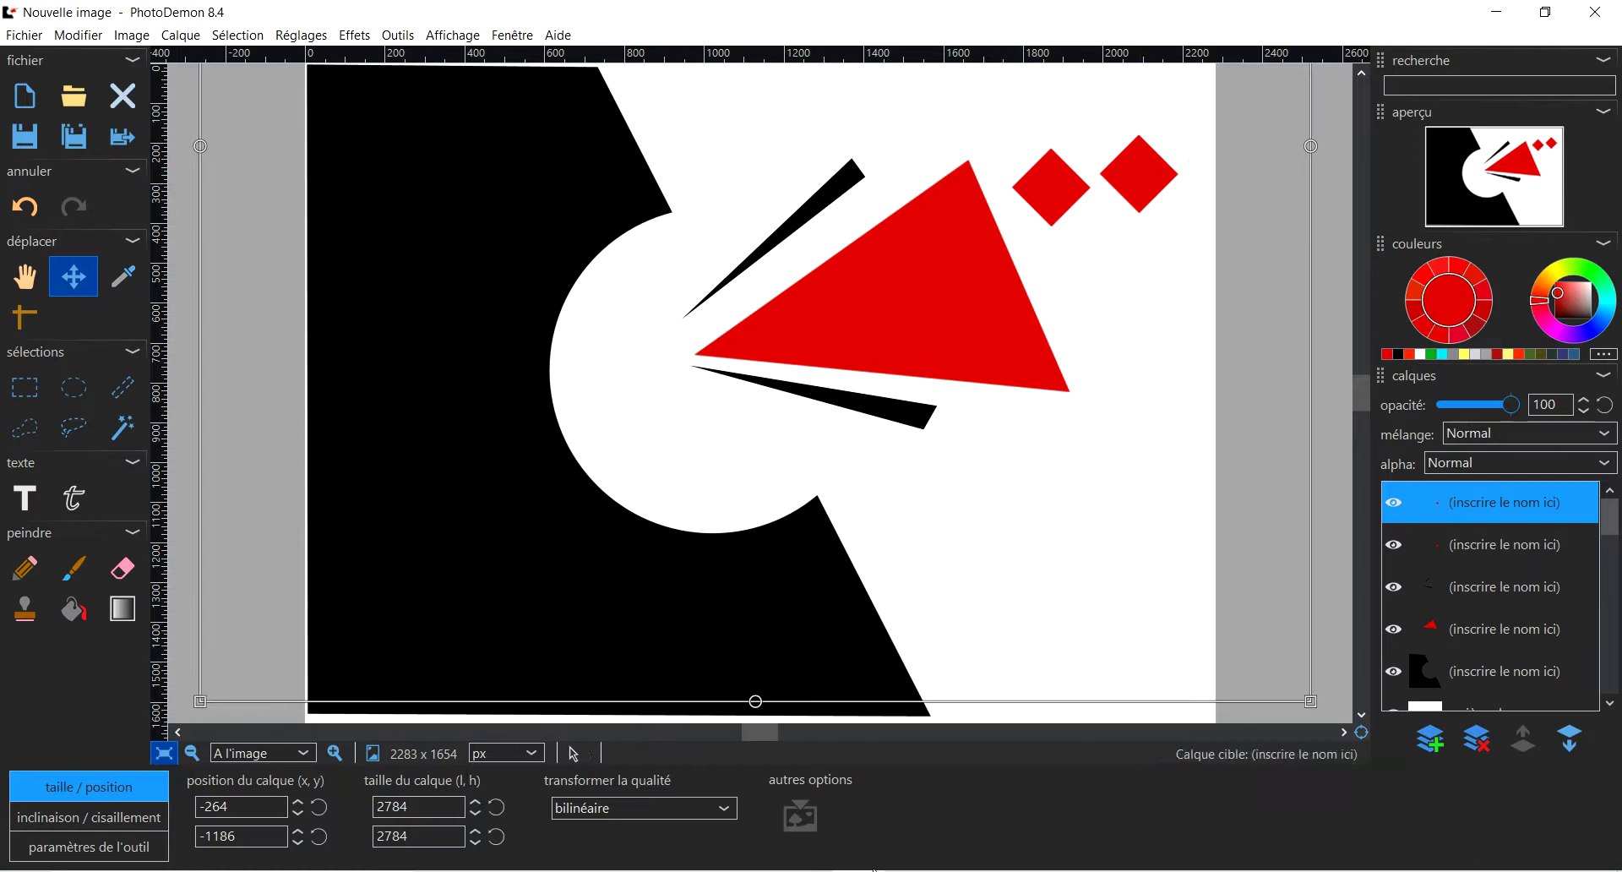
{"action": "left_click", "coordinate": [807, 871]}
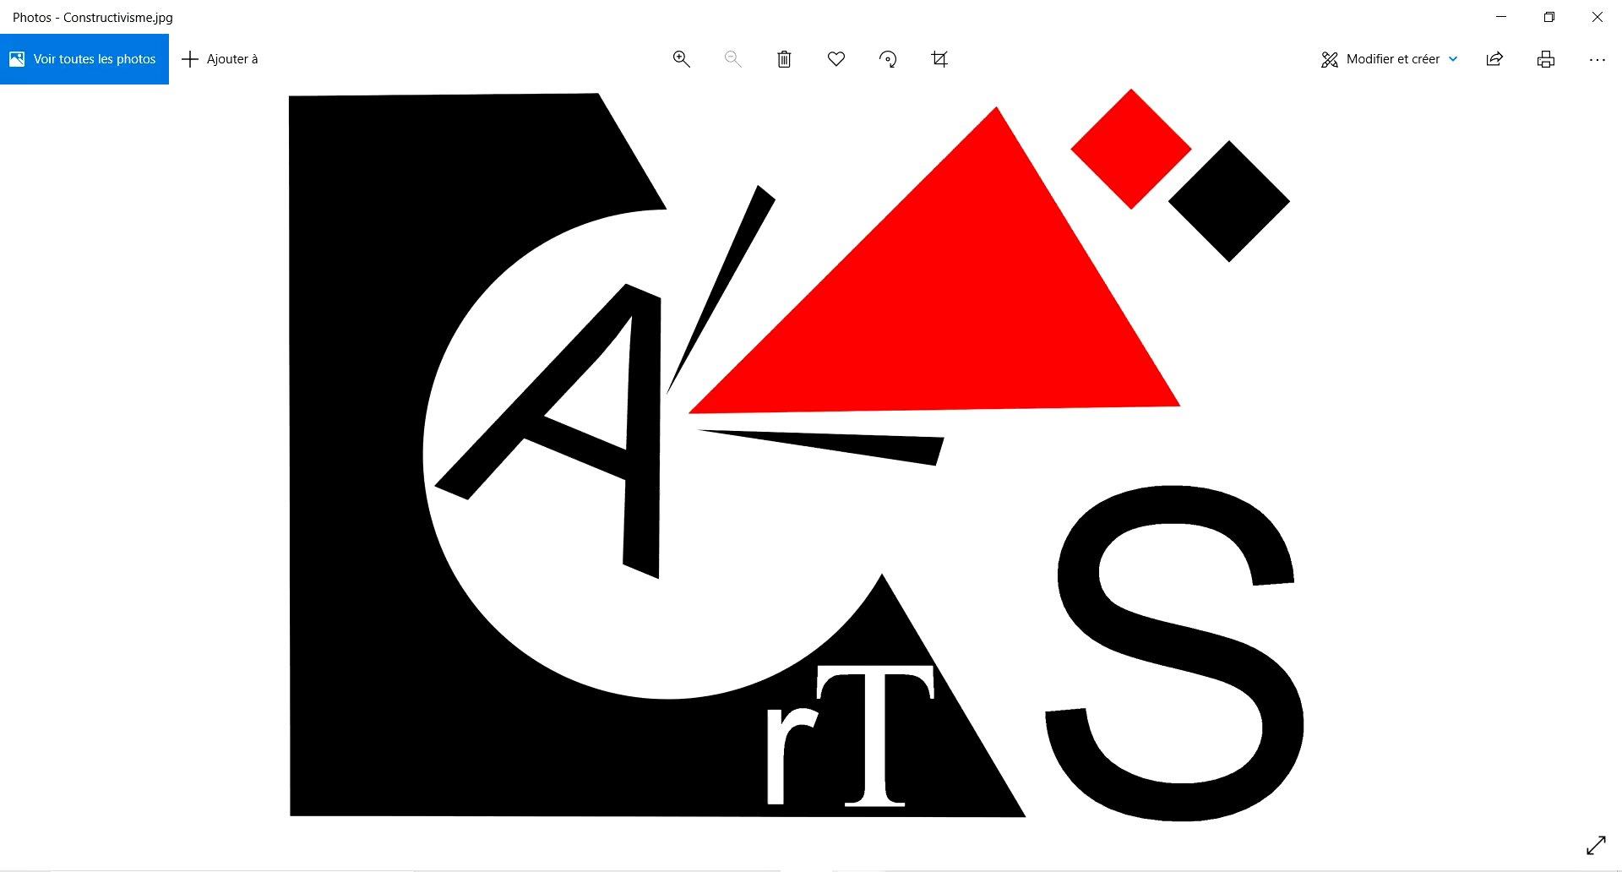
{"action": "key", "text": "alt+Tab"}
{"action": "left_click_drag", "start_coordinate": [1125, 186], "coordinate": [1111, 209]}
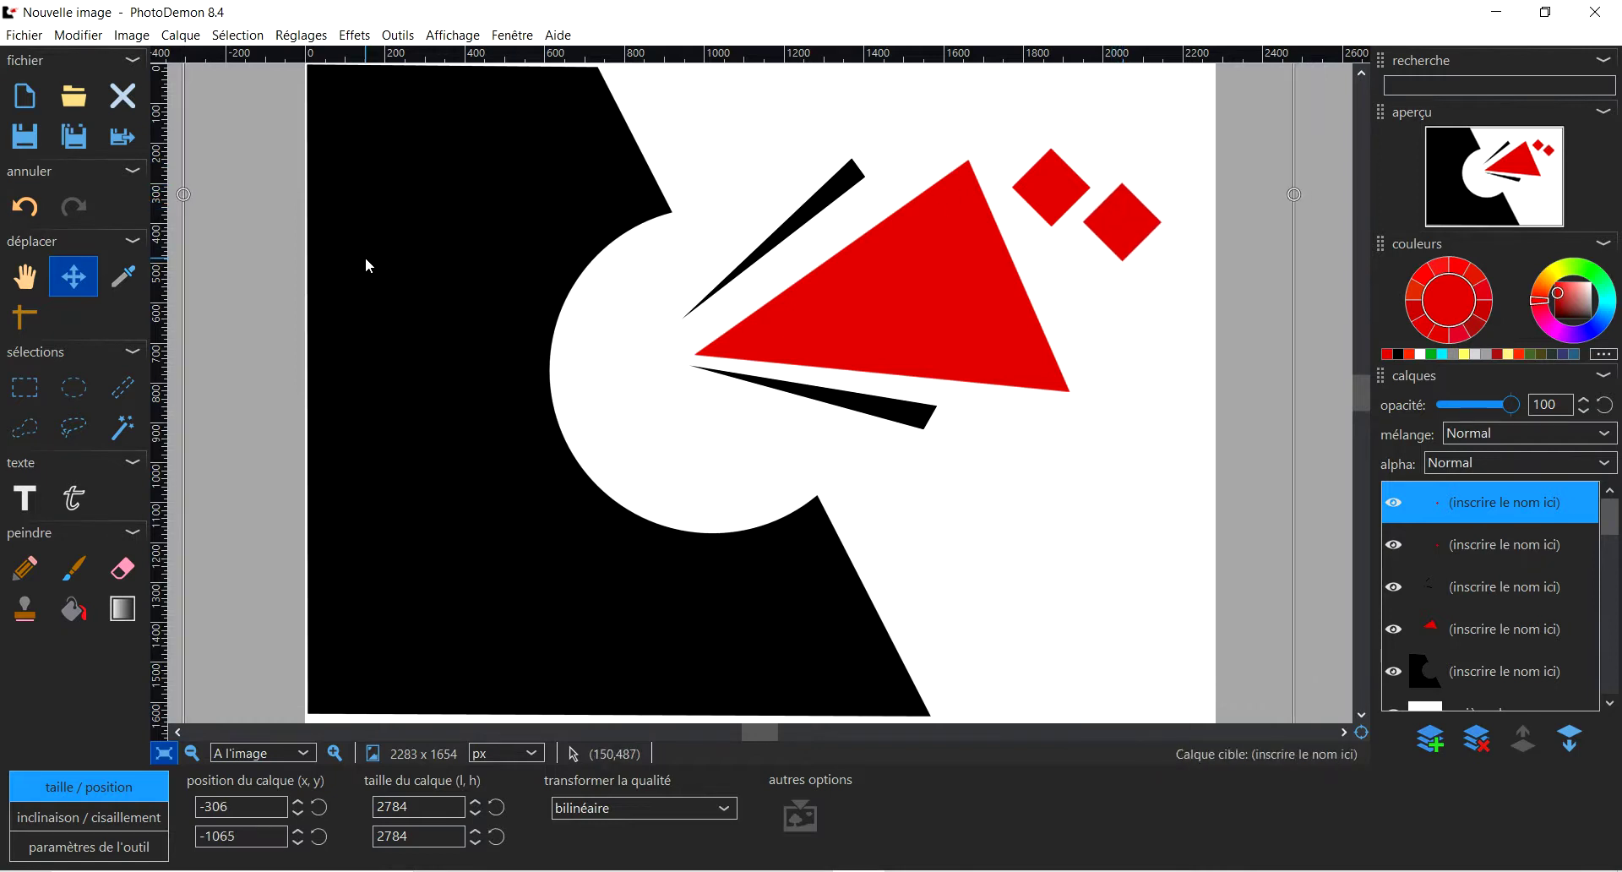
Select the duplicated square with the magic wand at tolerance 54.7, fill it with black #000000 and deselect it.
{"action": "left_click", "coordinate": [125, 433]}
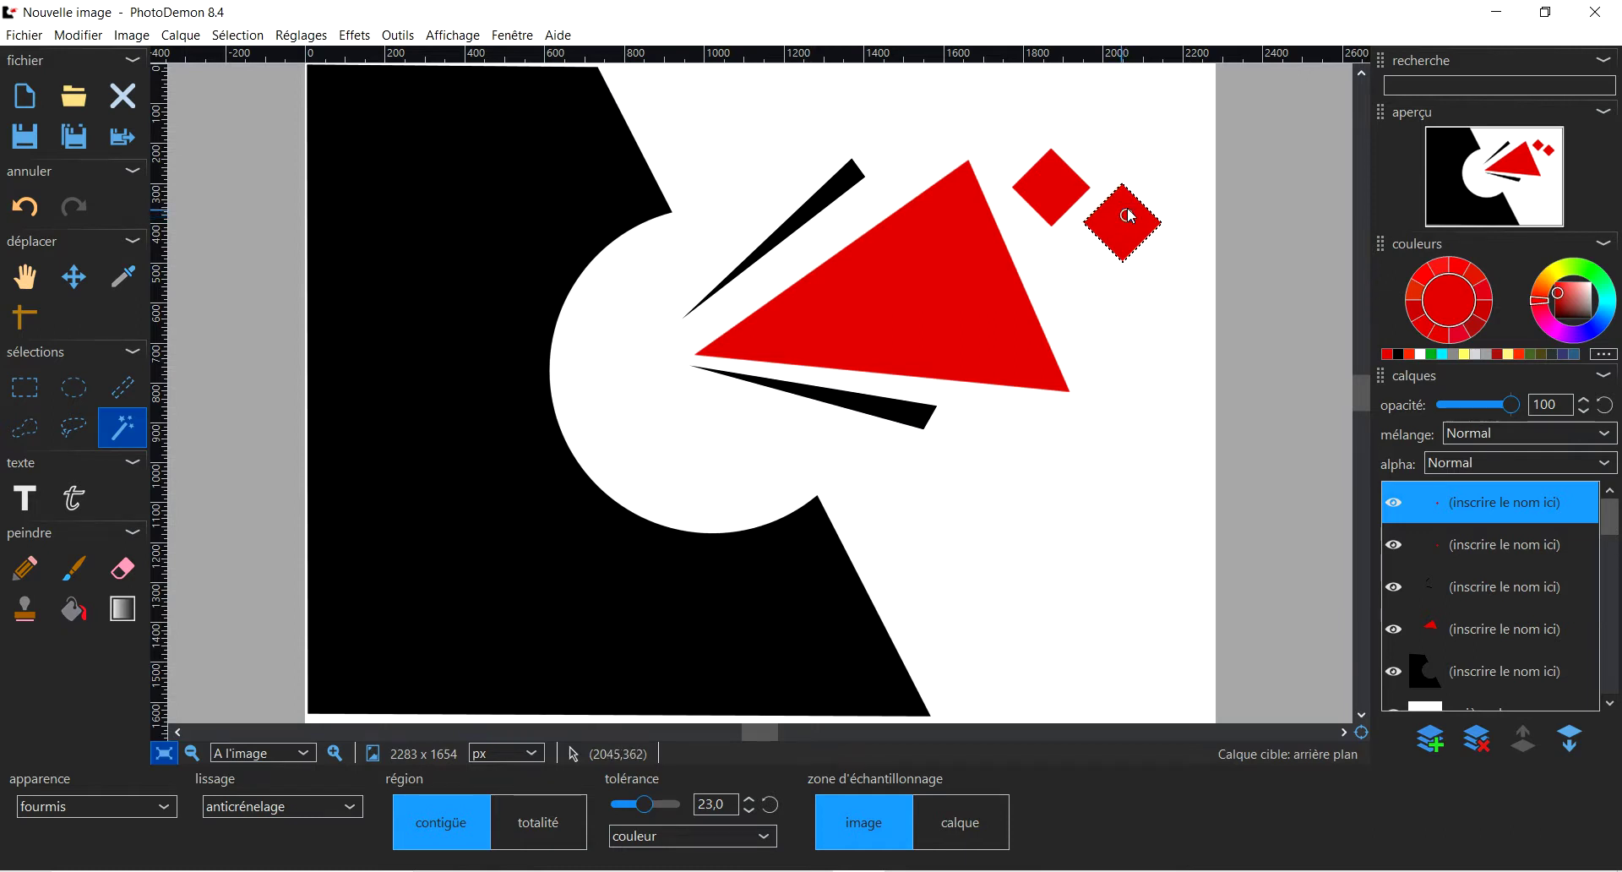
{"action": "left_click_drag", "start_coordinate": [647, 818], "coordinate": [665, 816]}
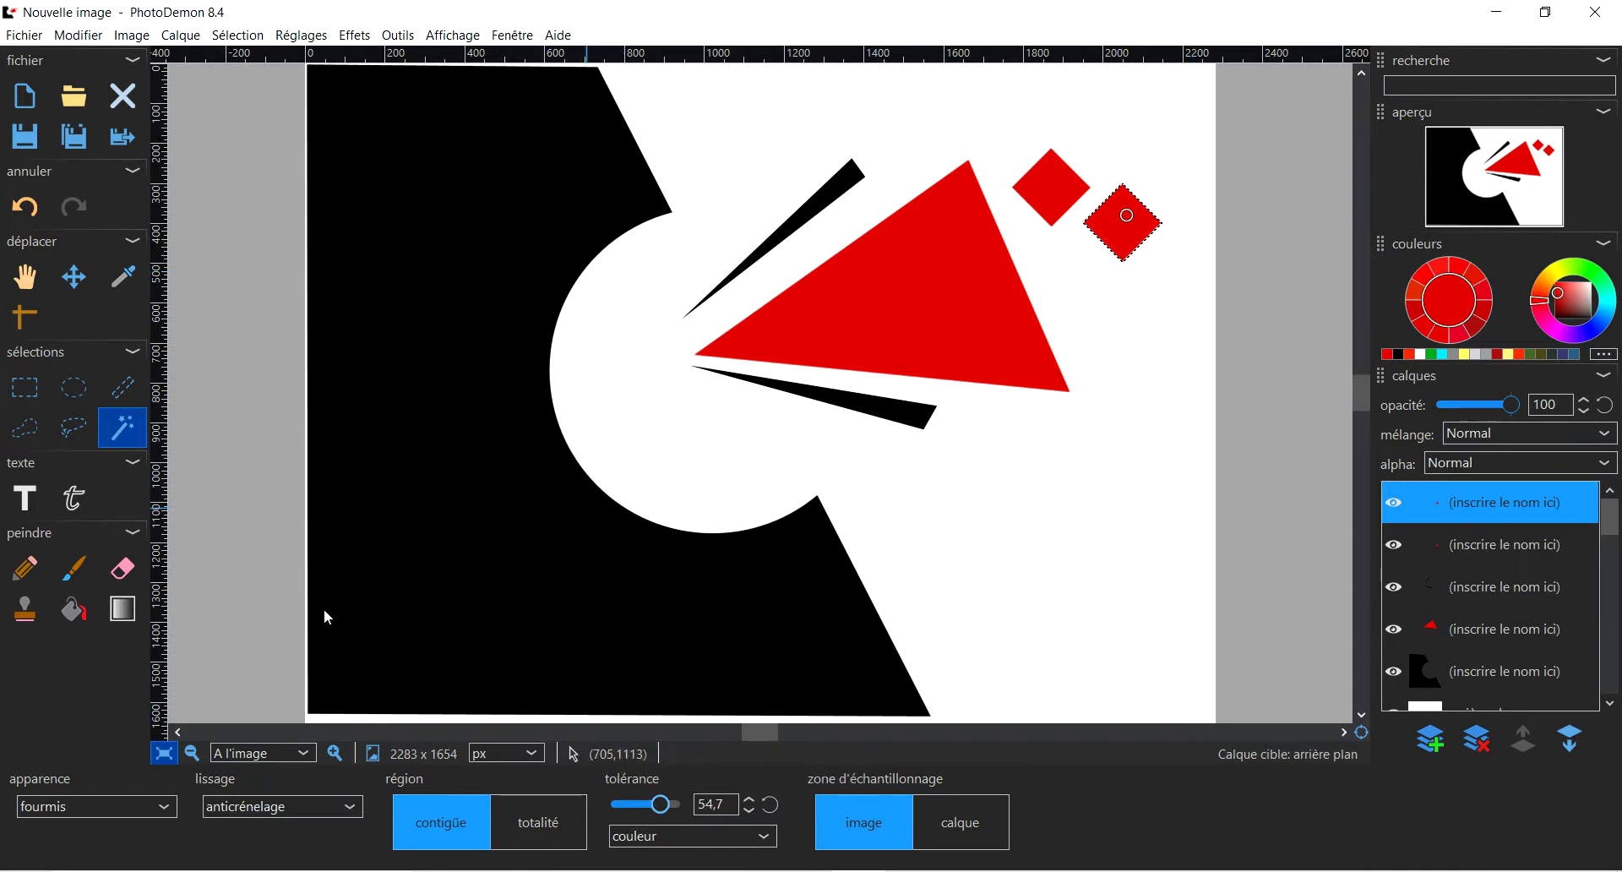
{"action": "left_click", "coordinate": [76, 610]}
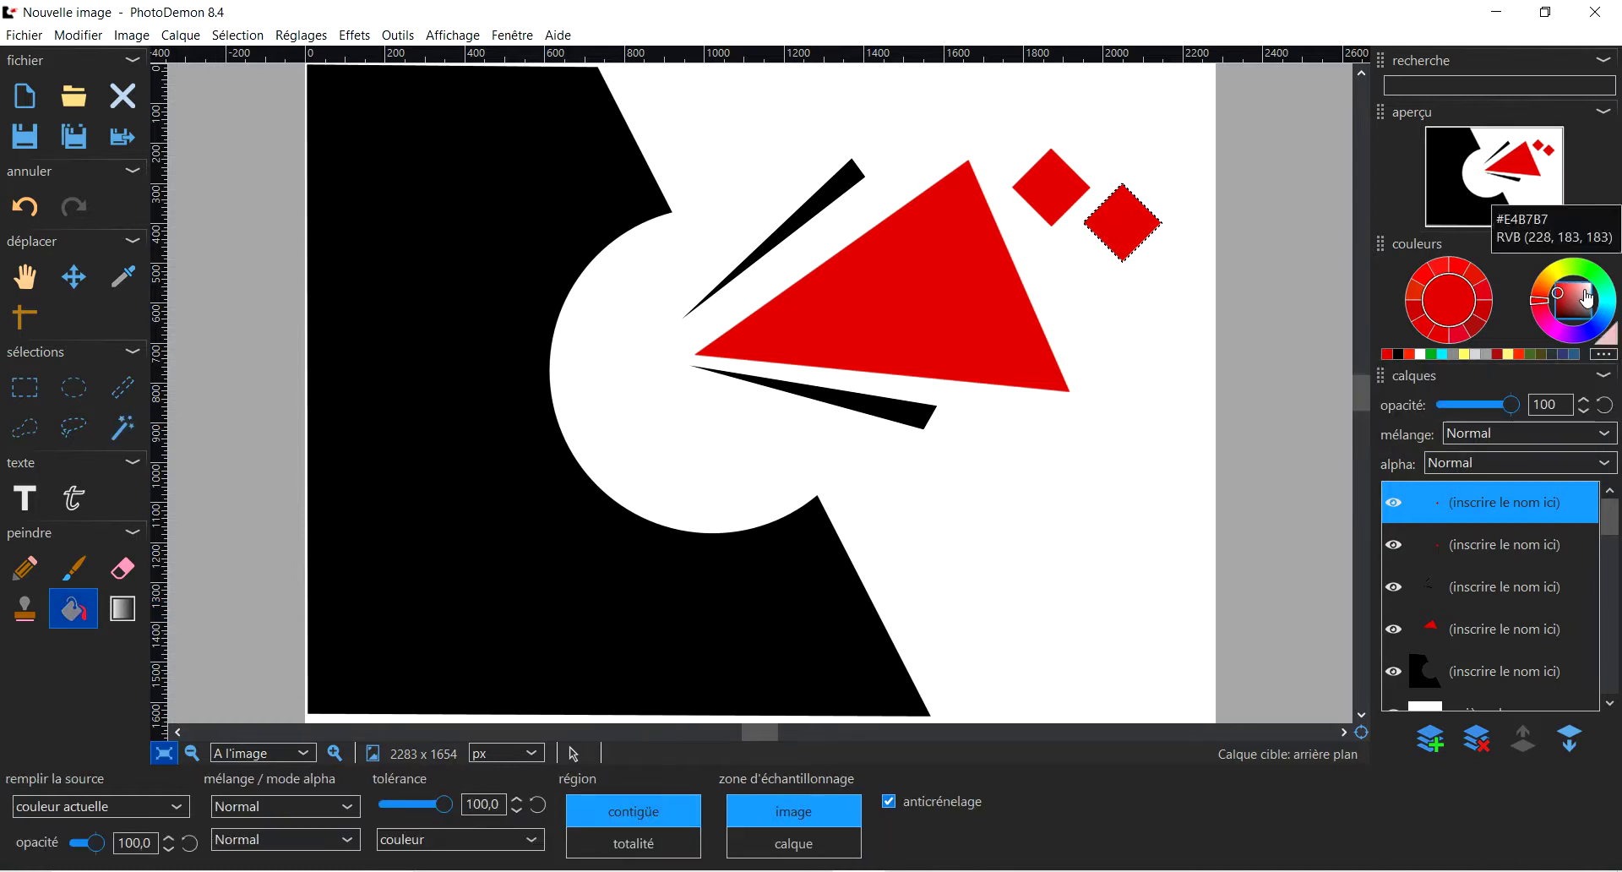
{"action": "left_click", "coordinate": [1398, 354]}
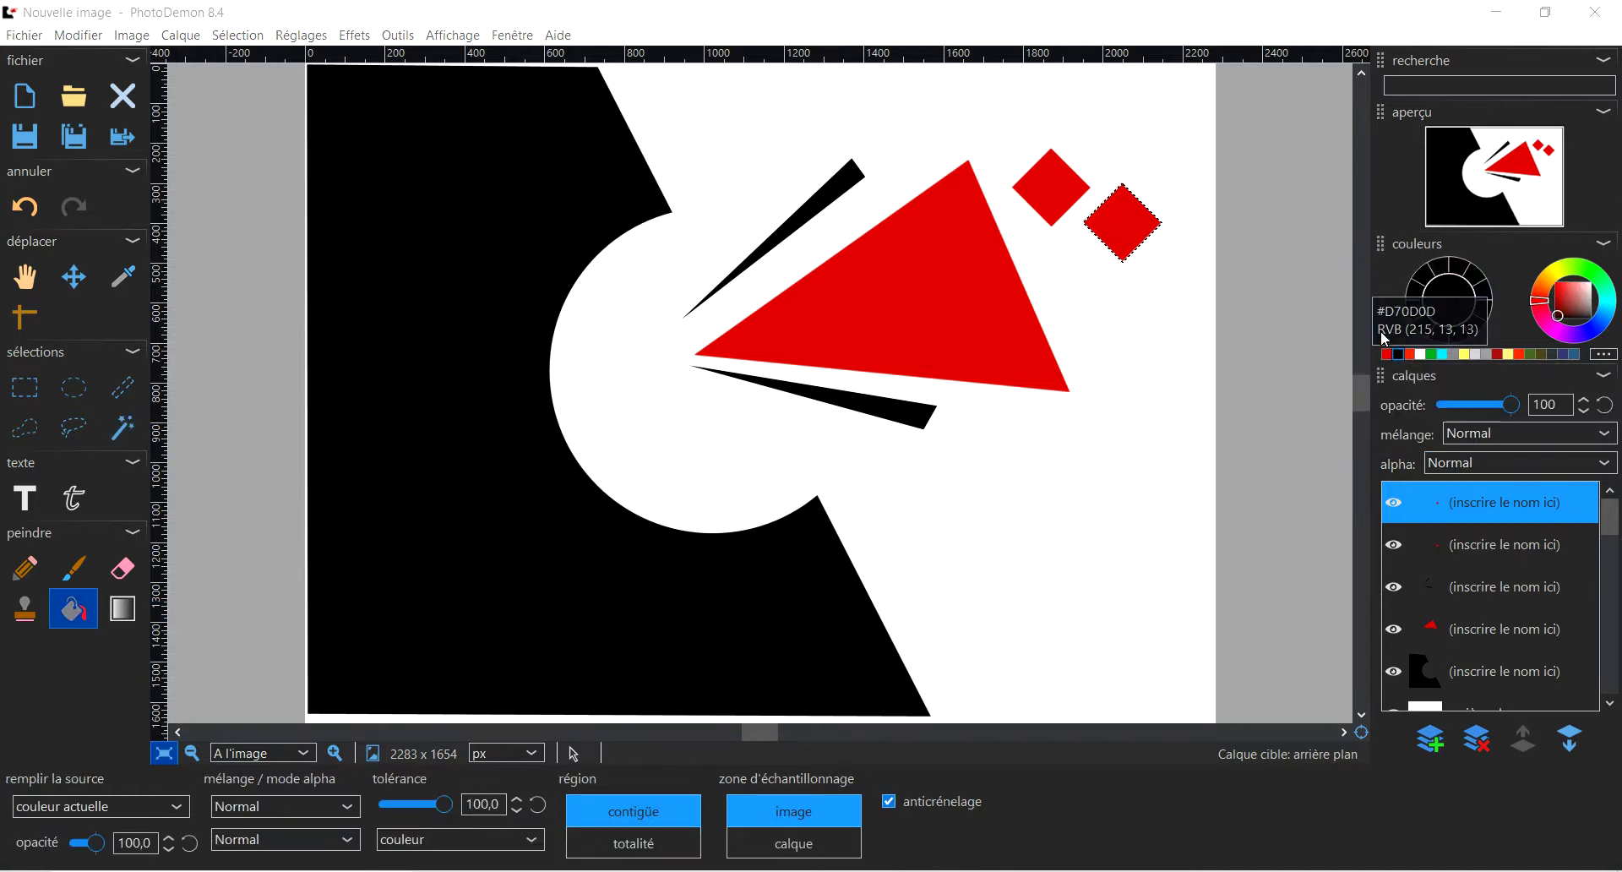
{"action": "left_click", "coordinate": [1112, 215]}
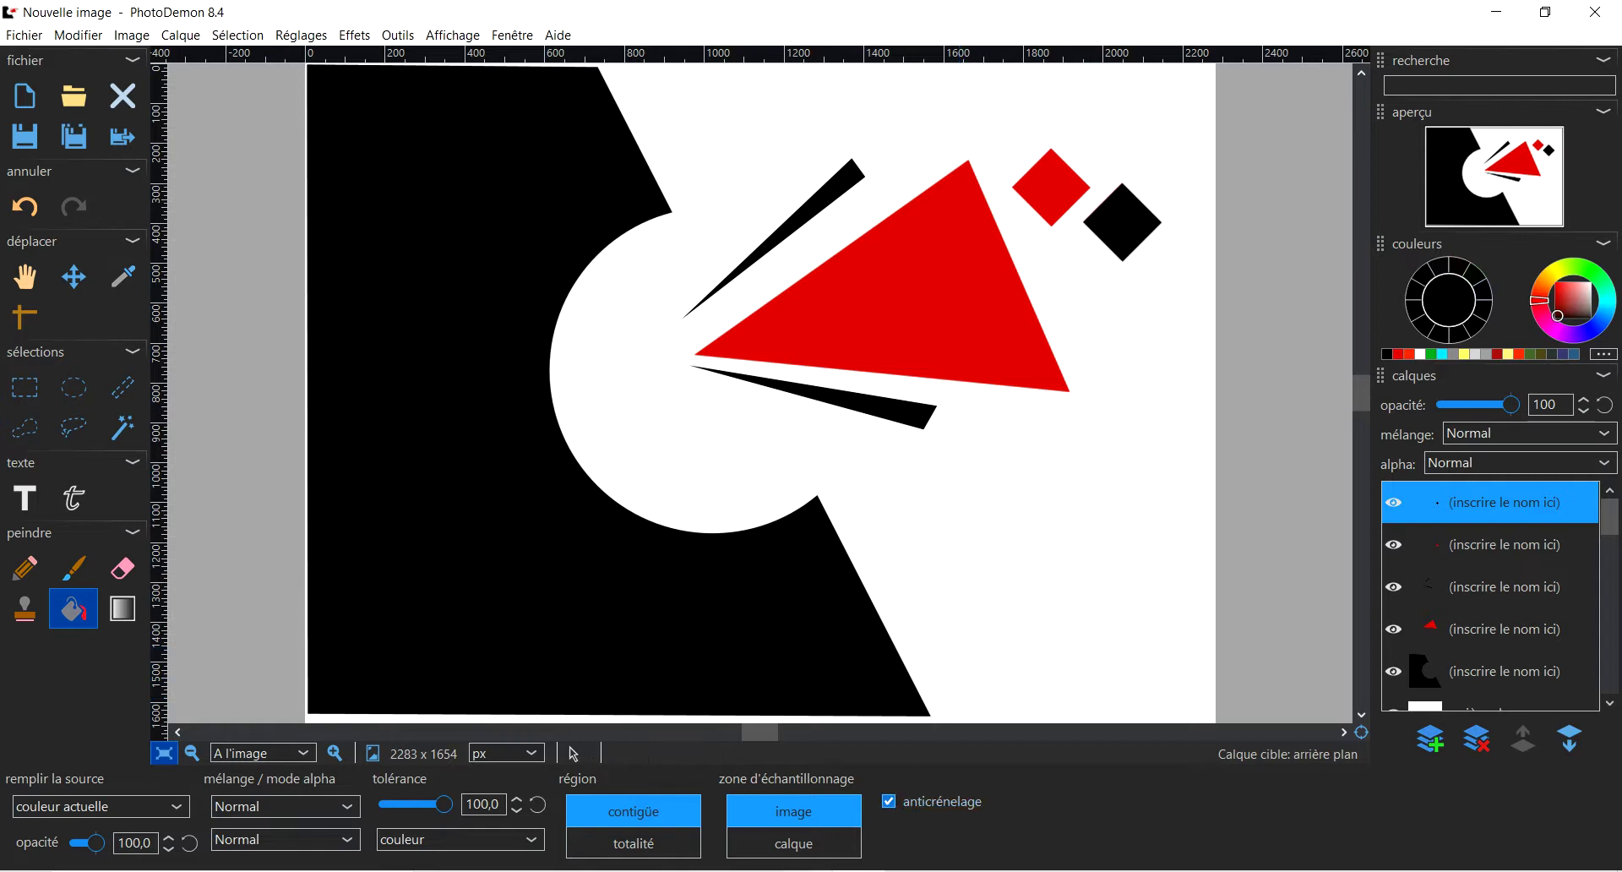
Check the lettering in Constructivisme.jpg in Photos and enter "A" as the content for a basic text layer.
{"action": "key", "text": "alt+Tab"}
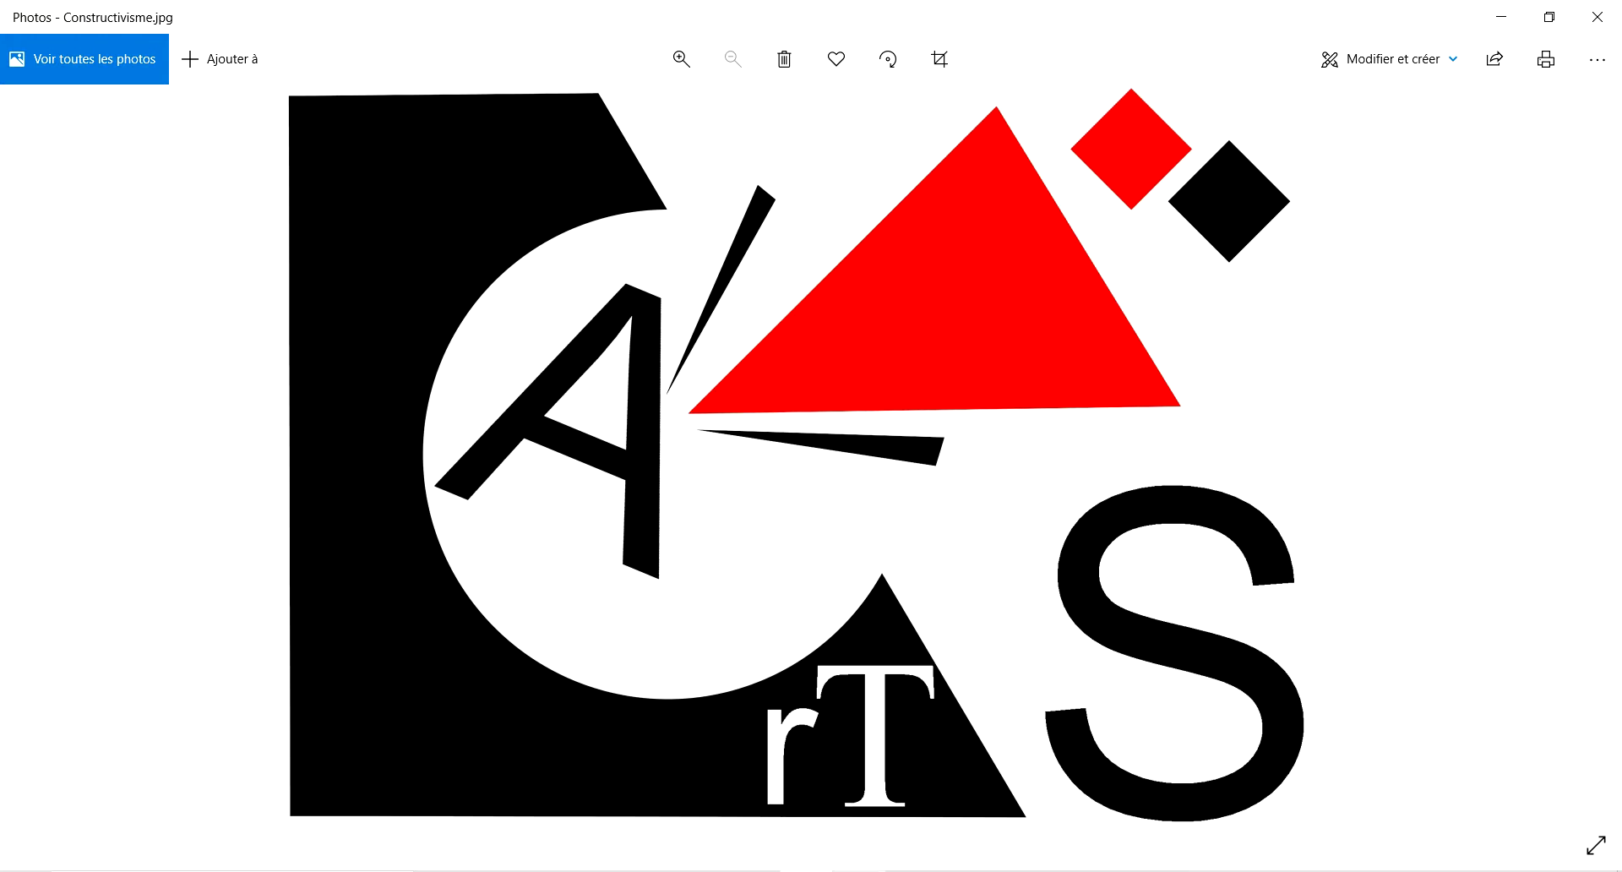
{"action": "key", "text": "alt+Tab"}
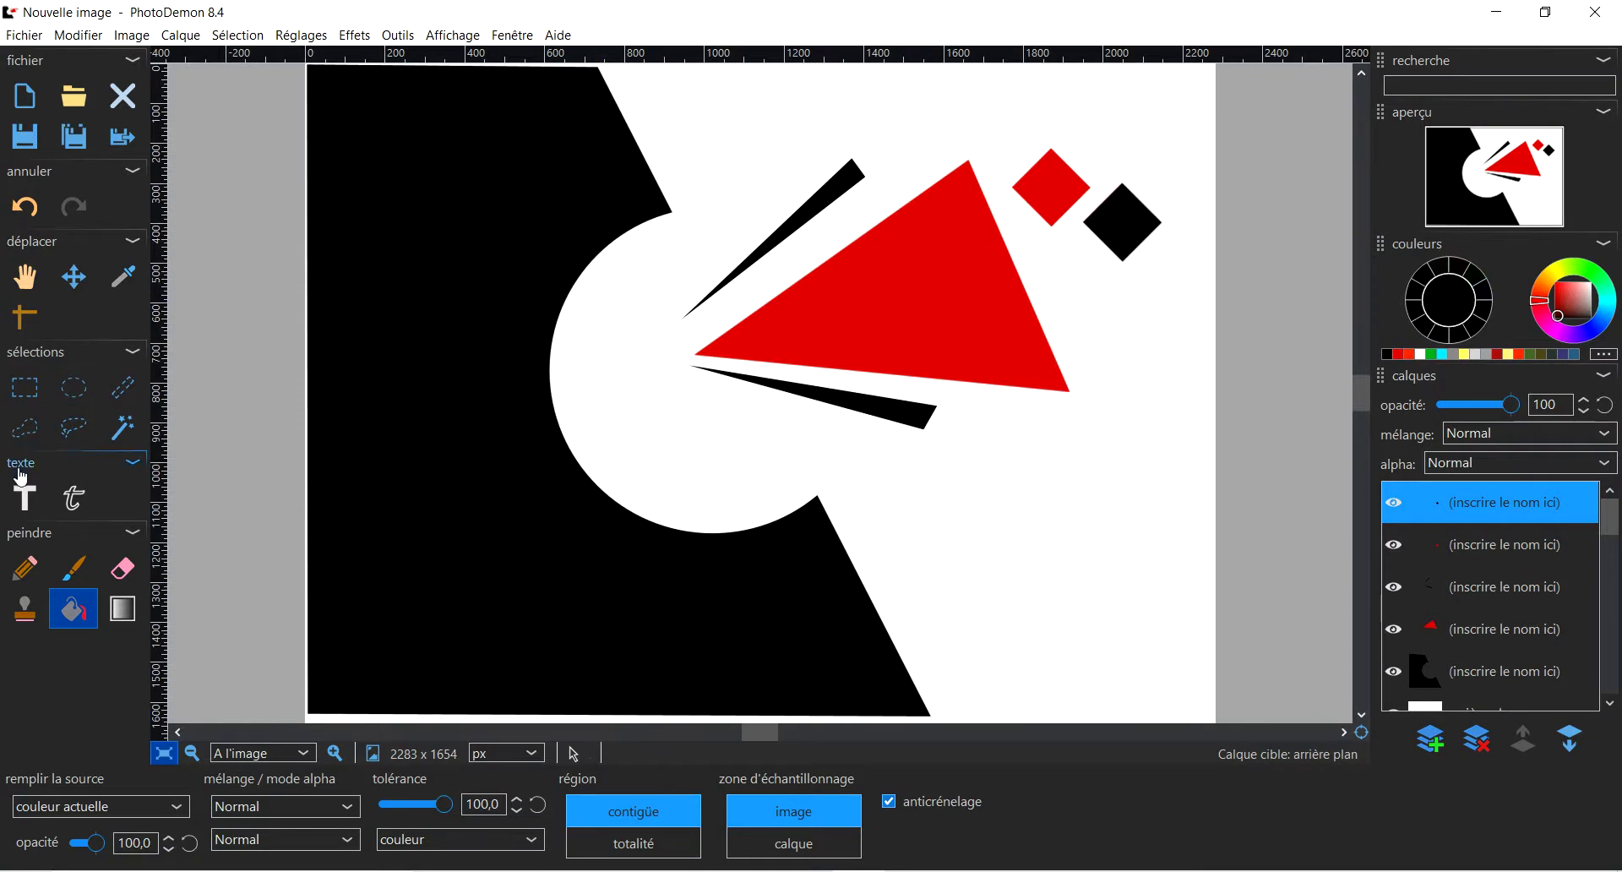
{"action": "left_click", "coordinate": [32, 501]}
{"action": "left_click", "coordinate": [235, 778]}
{"action": "key", "text": "ctrl+a"}
{"action": "type", "text": "A"}
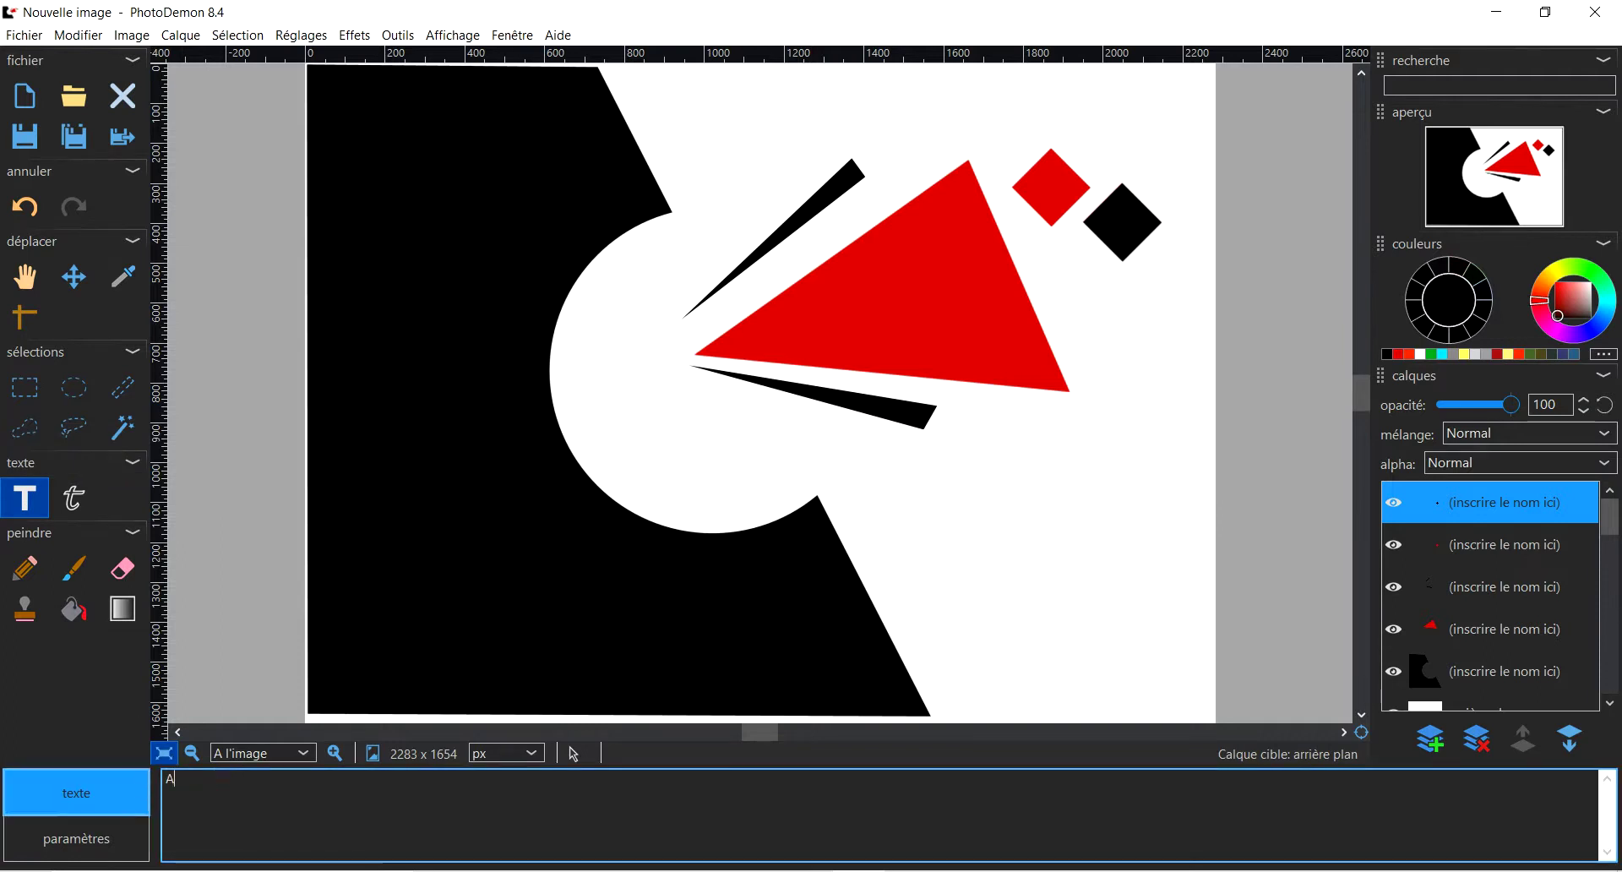
Set the text colour to black, #000000.
{"action": "left_click", "coordinate": [110, 839]}
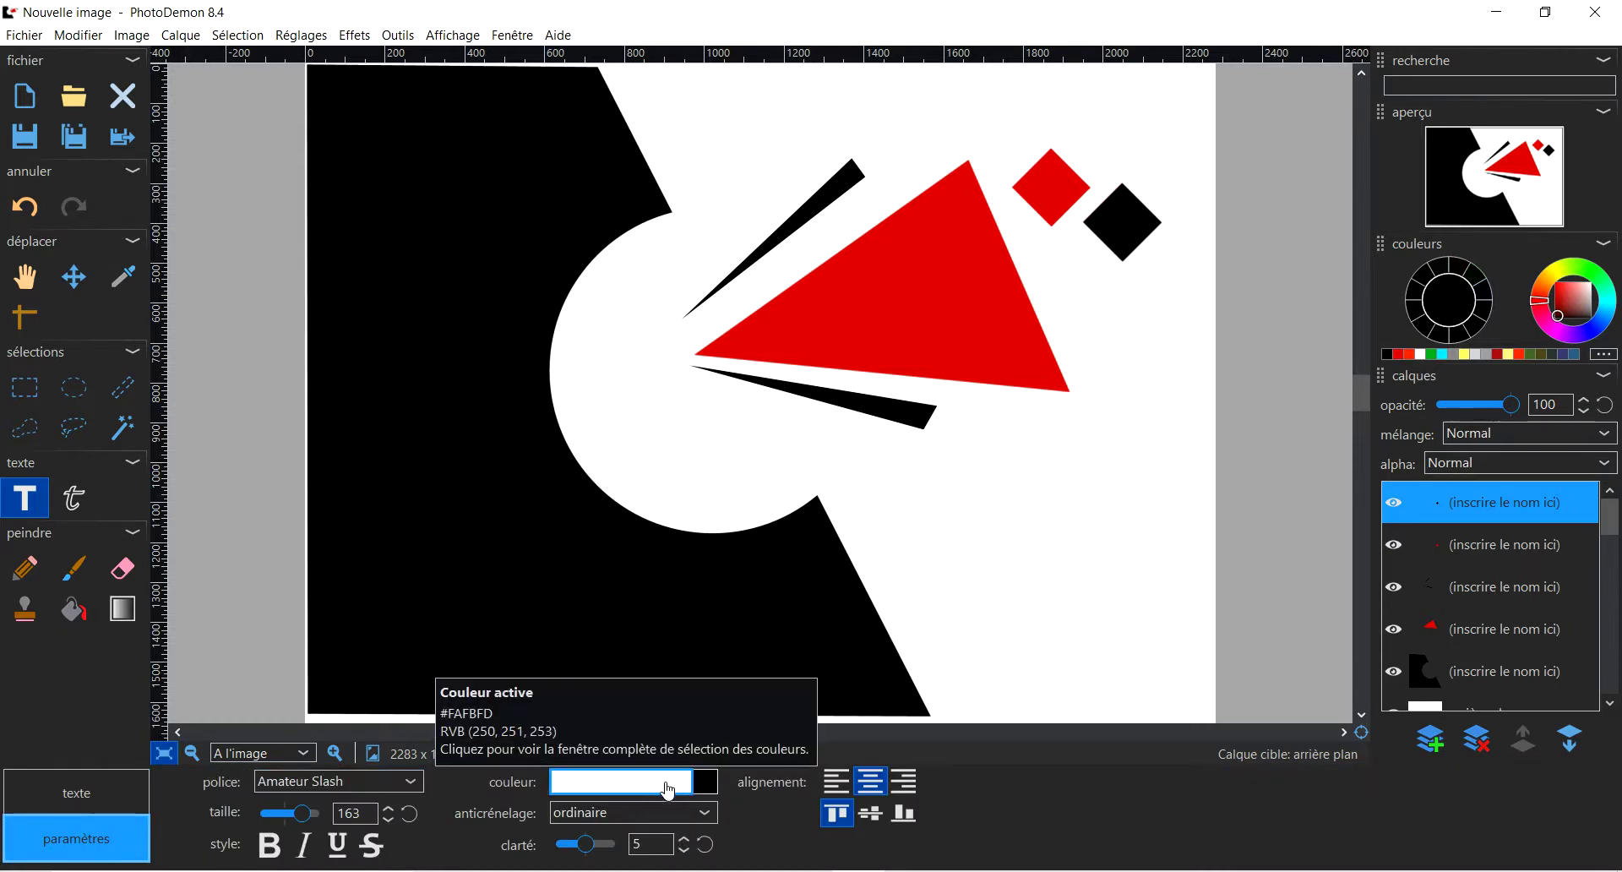
{"action": "left_click", "coordinate": [708, 789]}
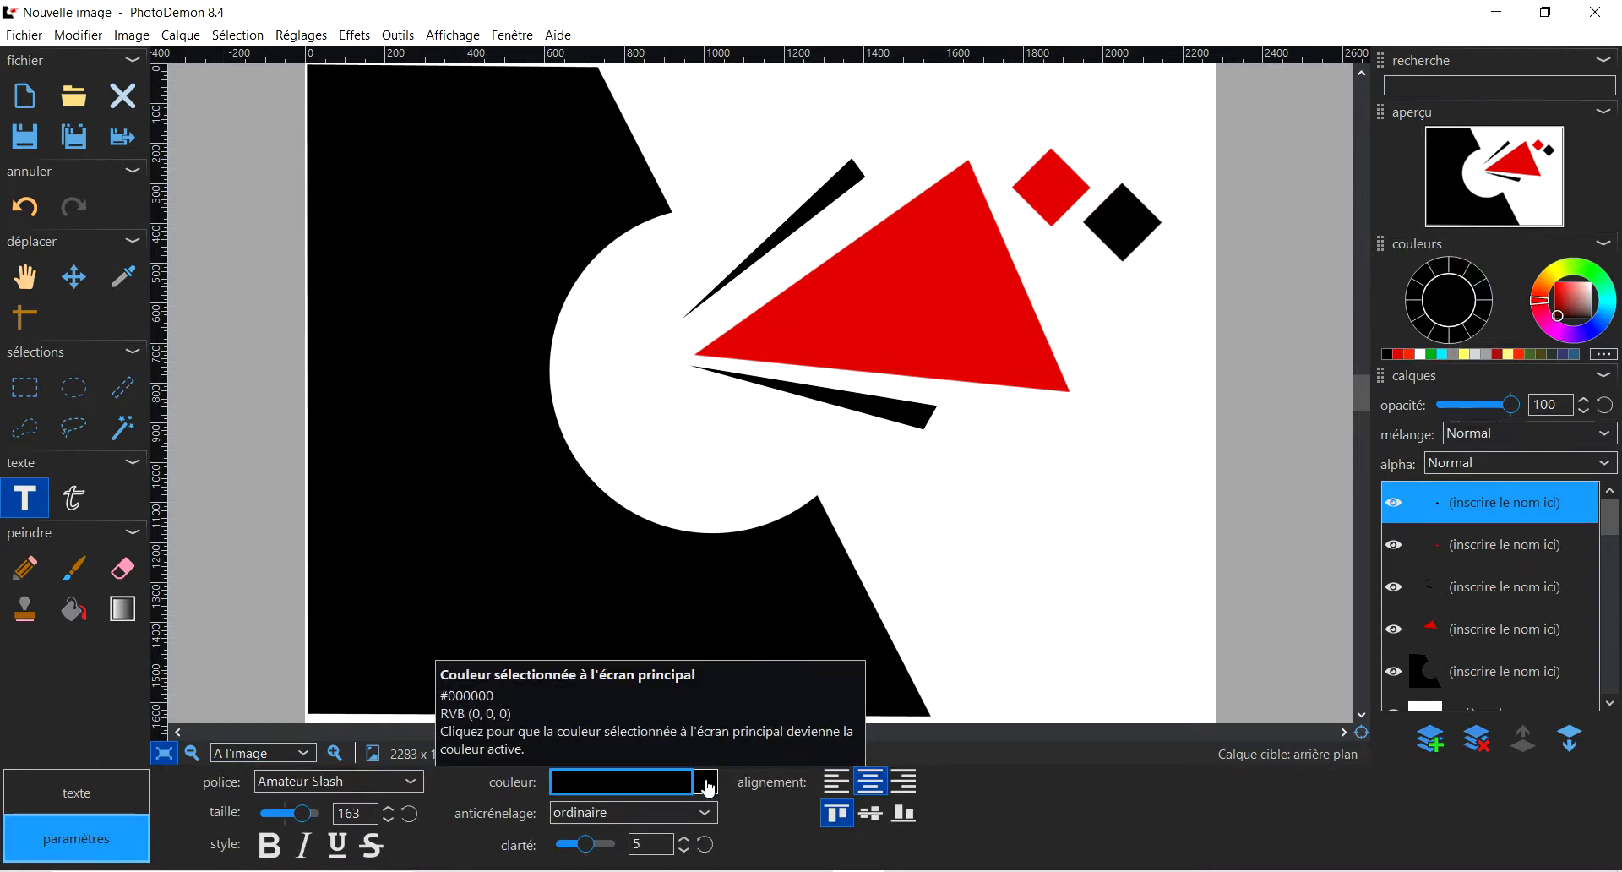
{"action": "left_click", "coordinate": [656, 788]}
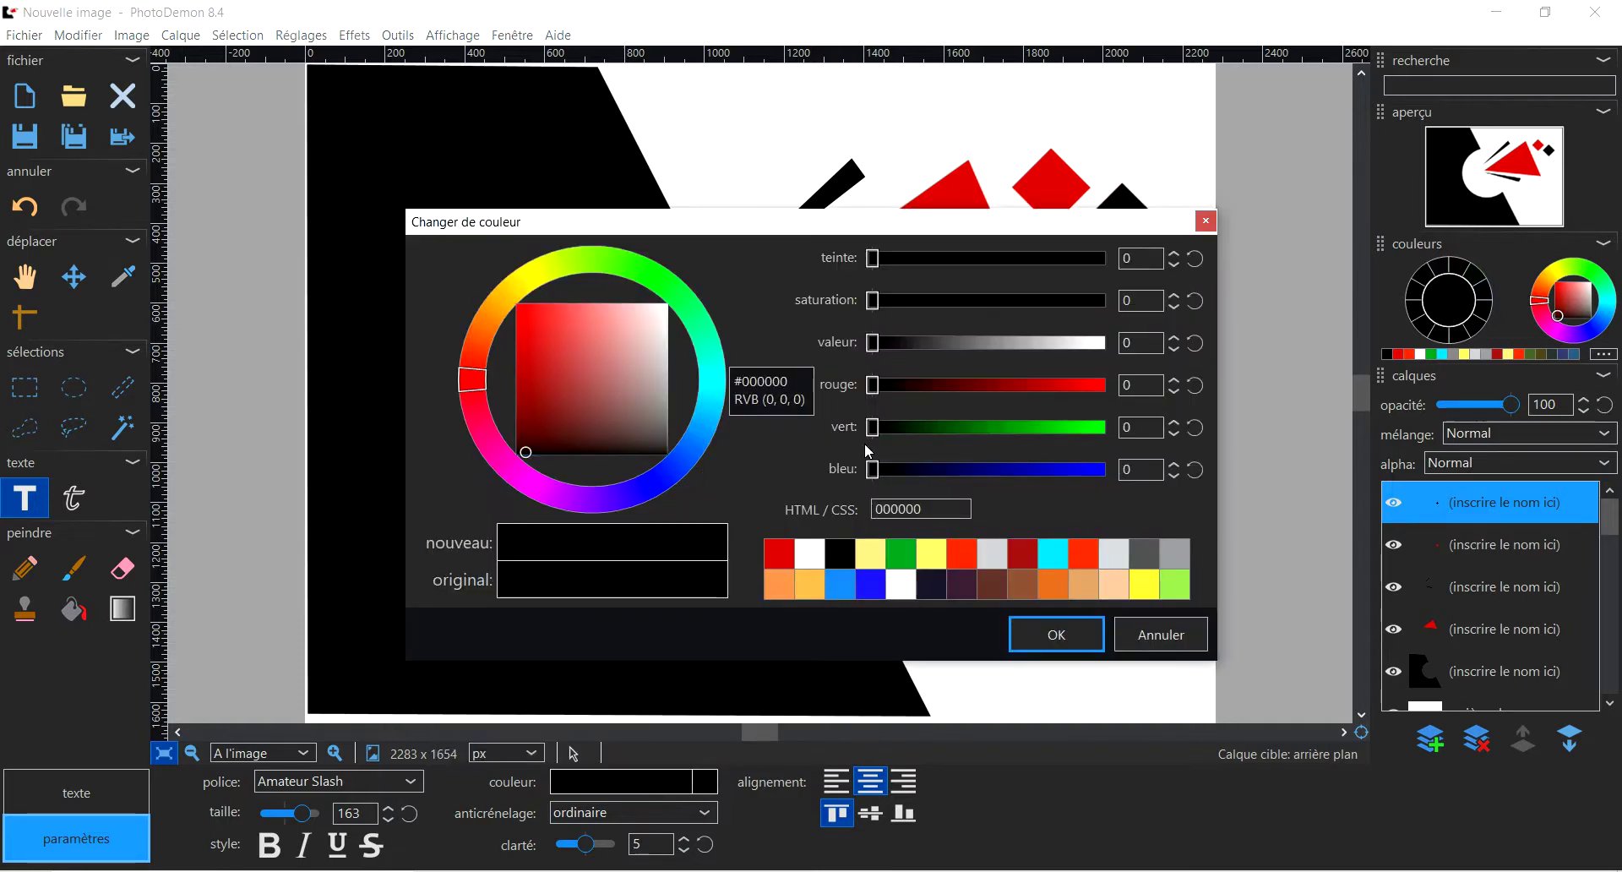
{"action": "left_click", "coordinate": [841, 554]}
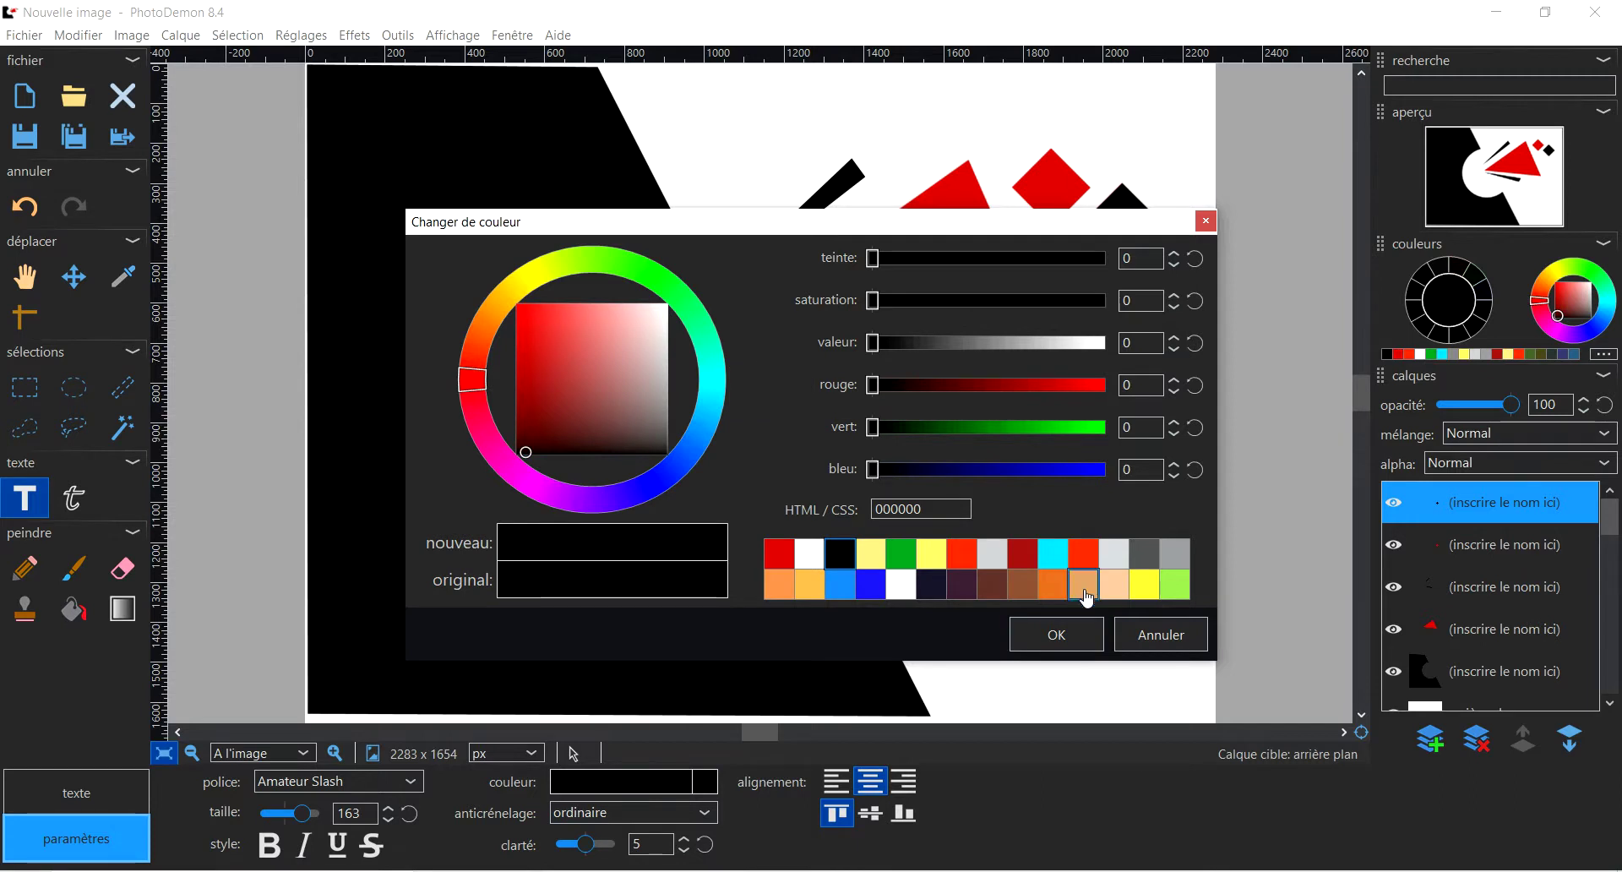
{"action": "left_click", "coordinate": [1056, 635]}
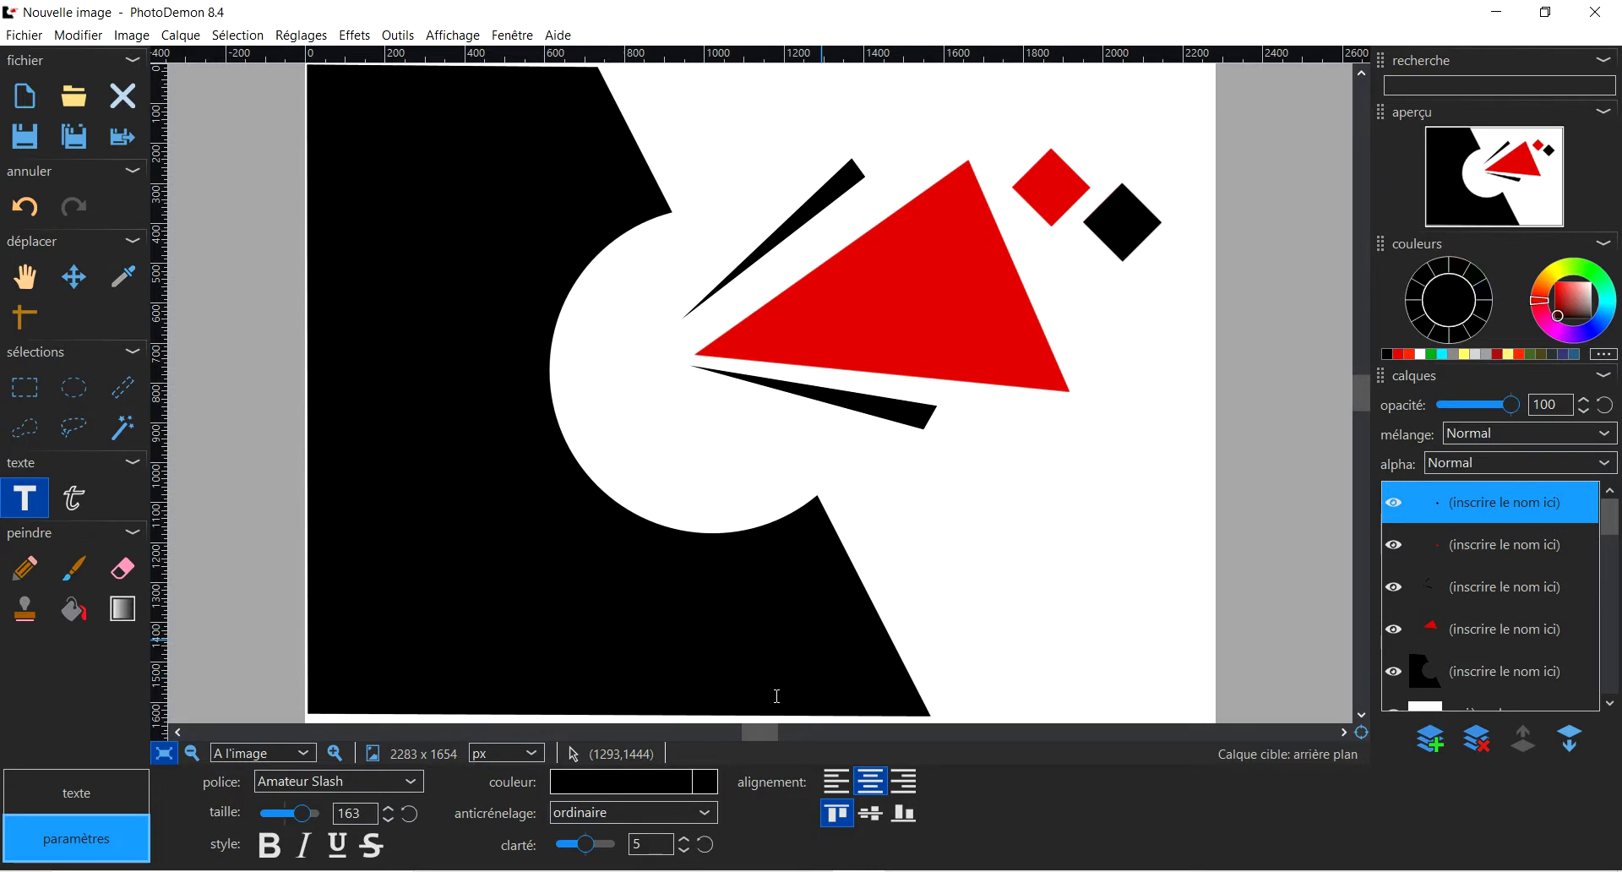
Set the text to centred alignment and the Arial font, and create the text layer on the canvas.
{"action": "left_click", "coordinate": [870, 791]}
{"action": "left_click", "coordinate": [413, 792]}
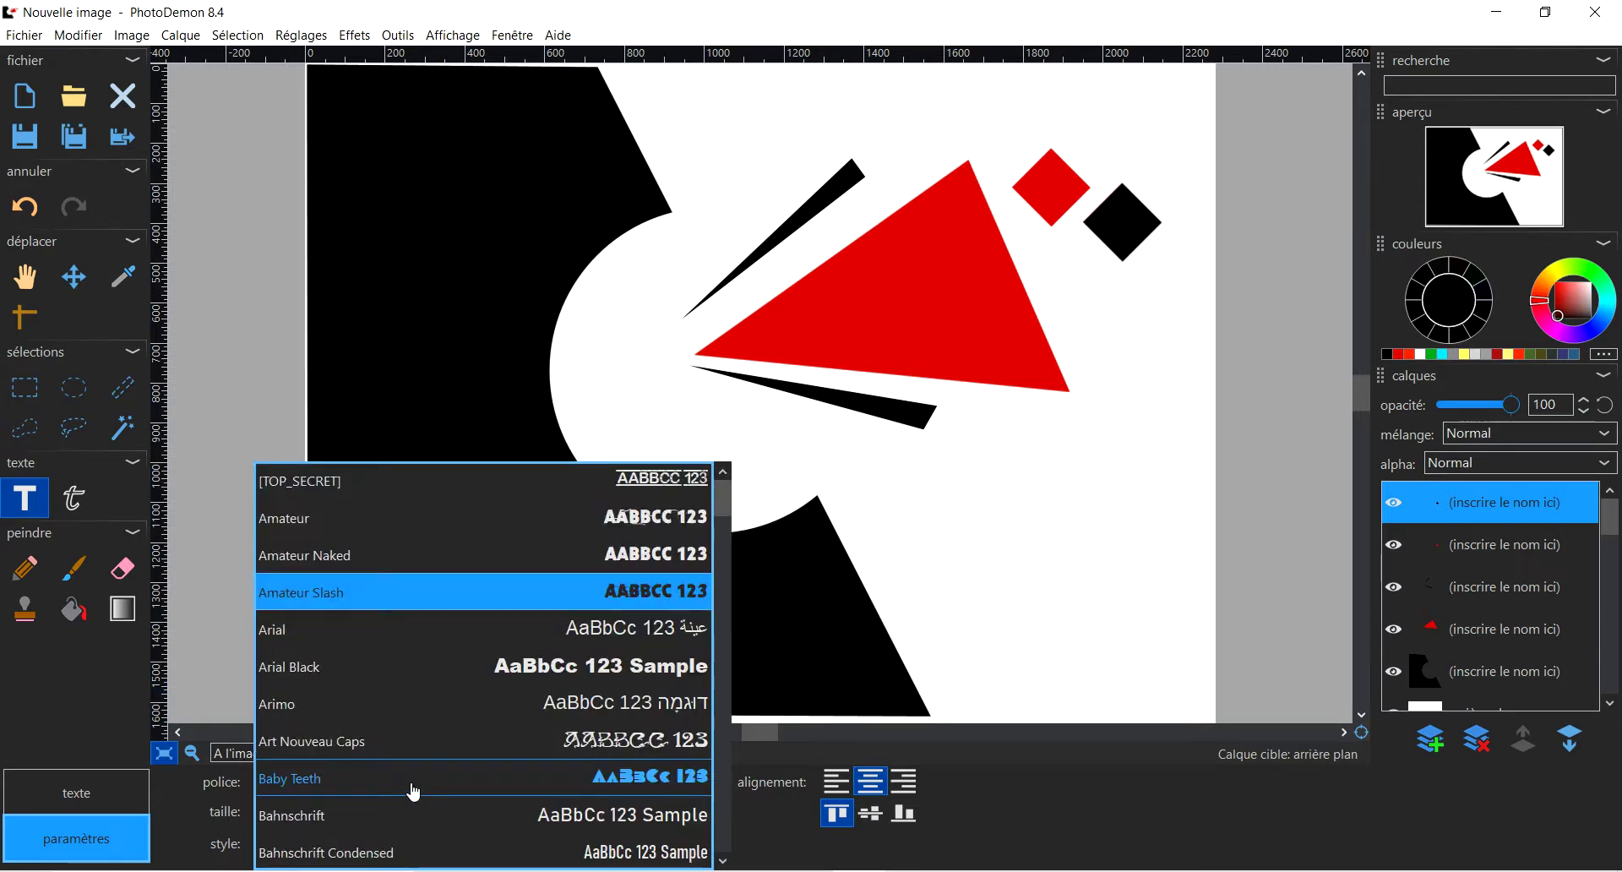
{"action": "left_click", "coordinate": [480, 629]}
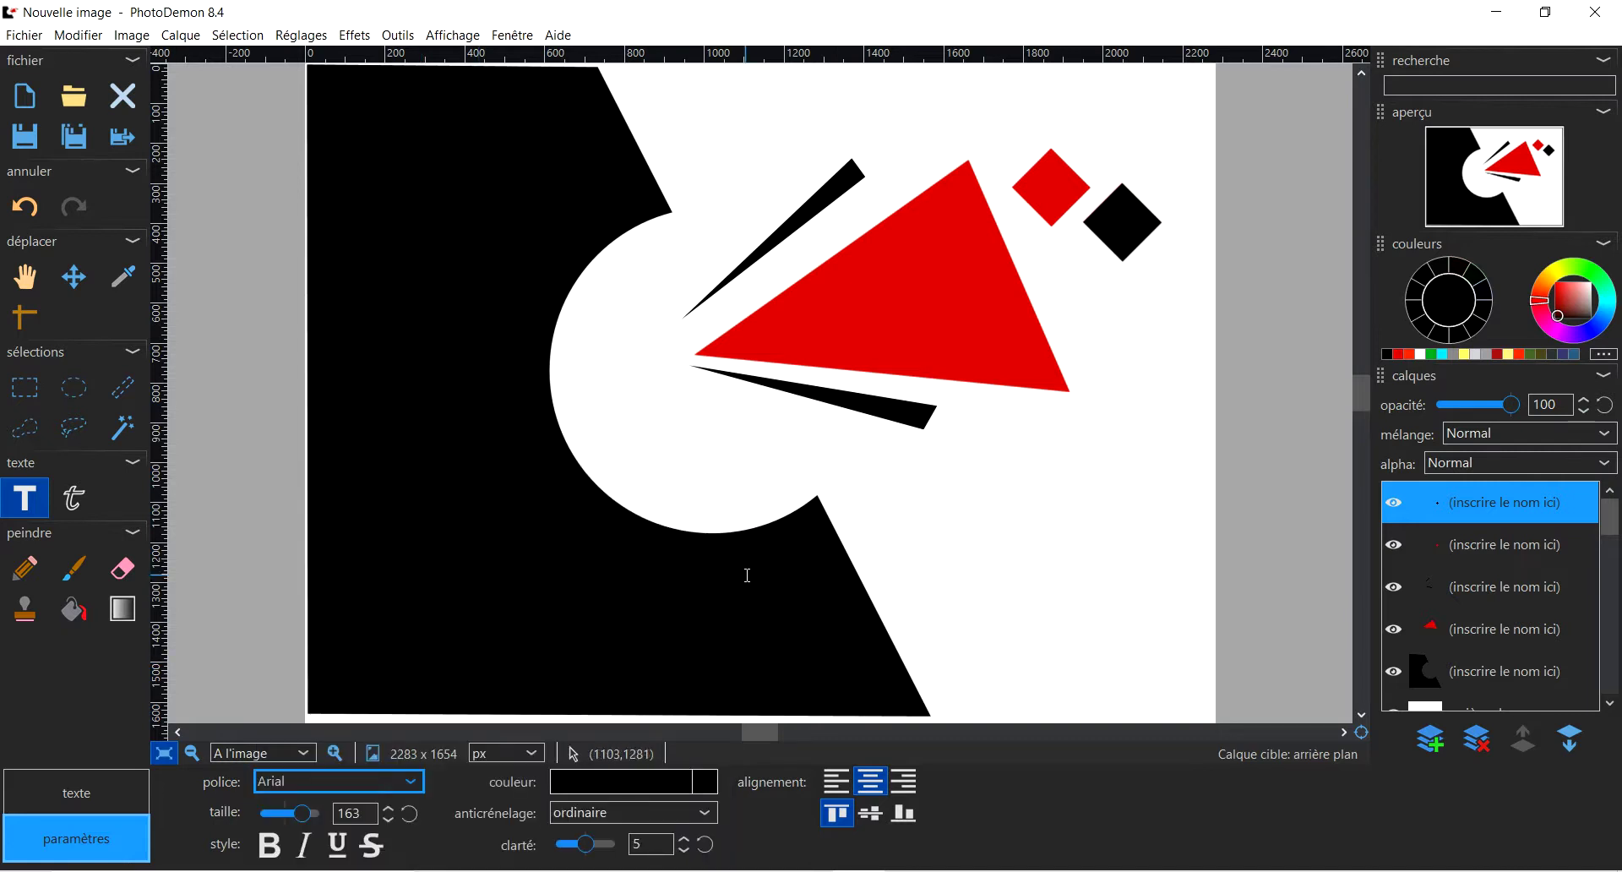
{"action": "left_click", "coordinate": [1009, 474]}
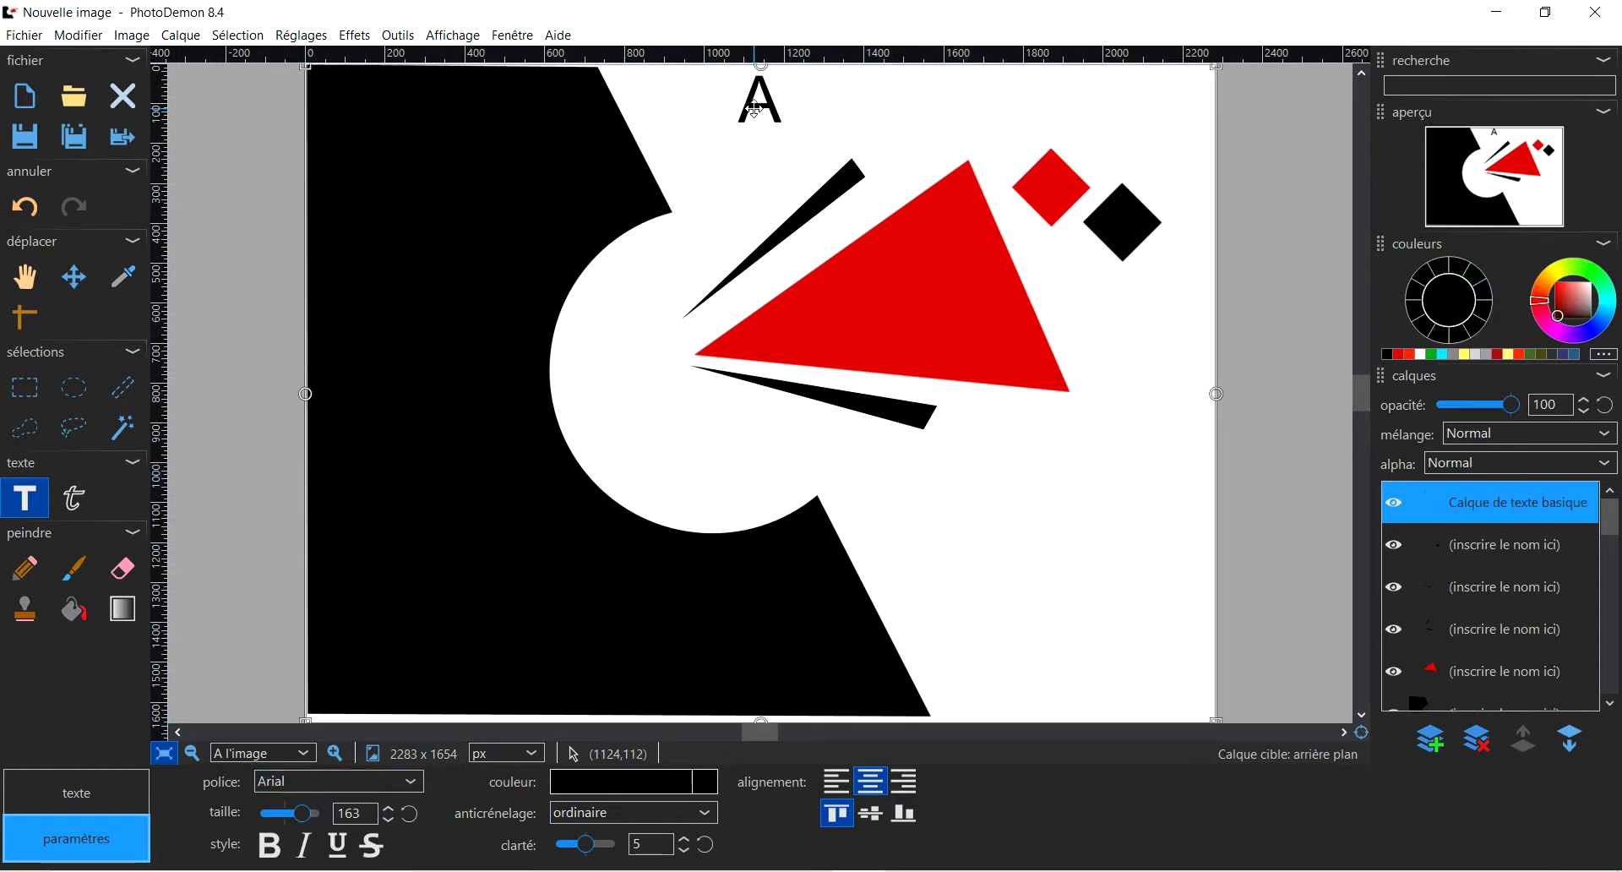
Position the letter A inside the white circle's left edge, about (700, 850) px, and rotate it about 30° clockwise, following the reference image.
{"action": "left_click_drag", "start_coordinate": [754, 108], "coordinate": [606, 414]}
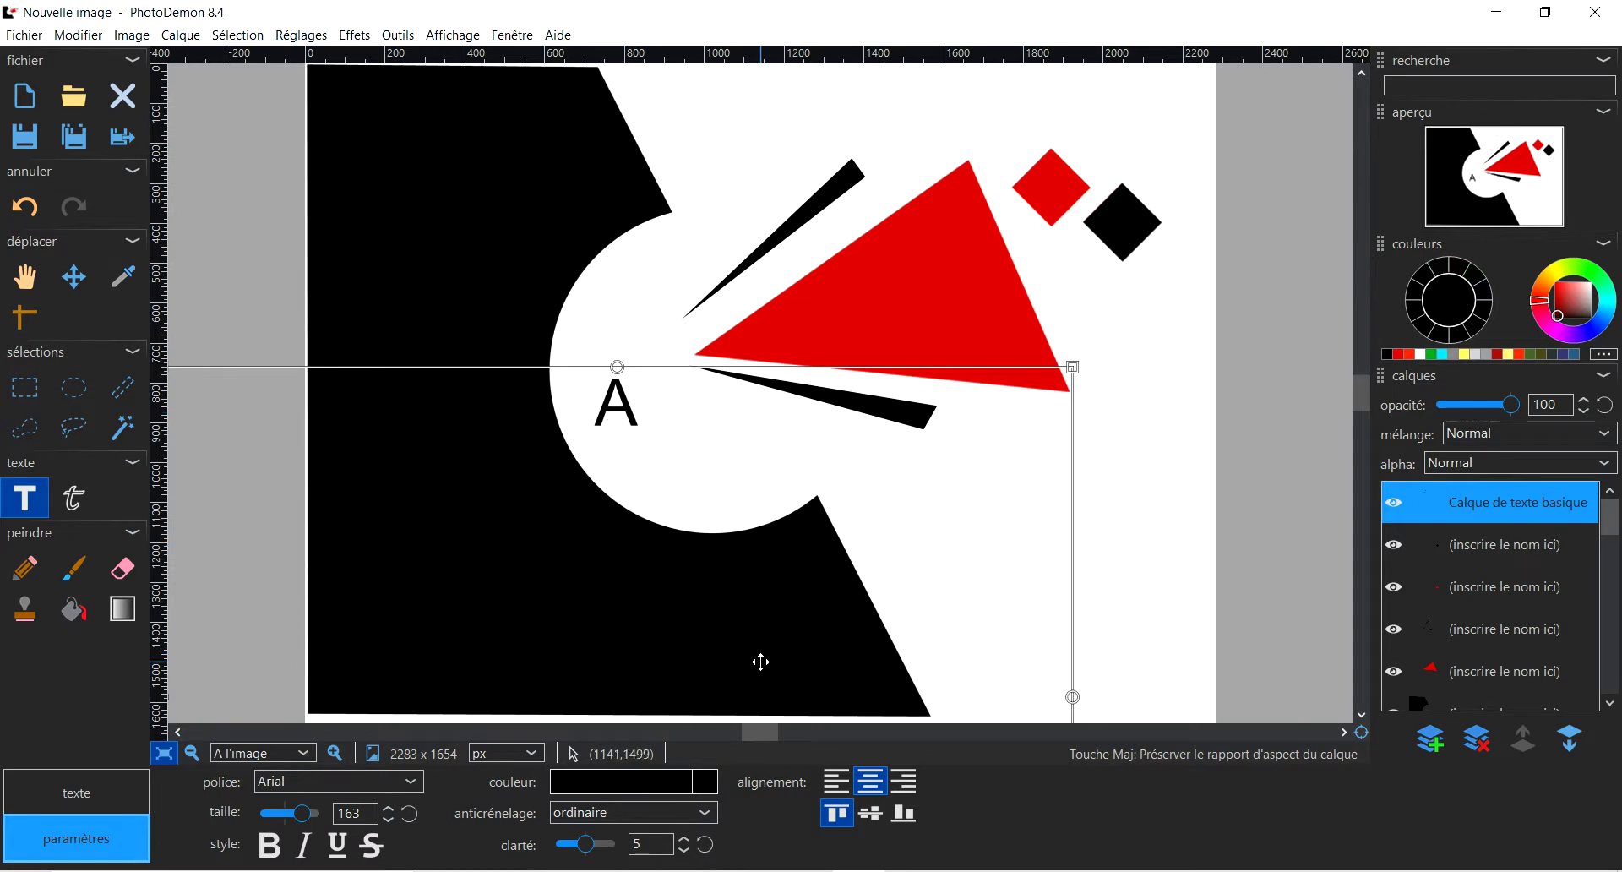
{"action": "key", "text": "alt+Tab"}
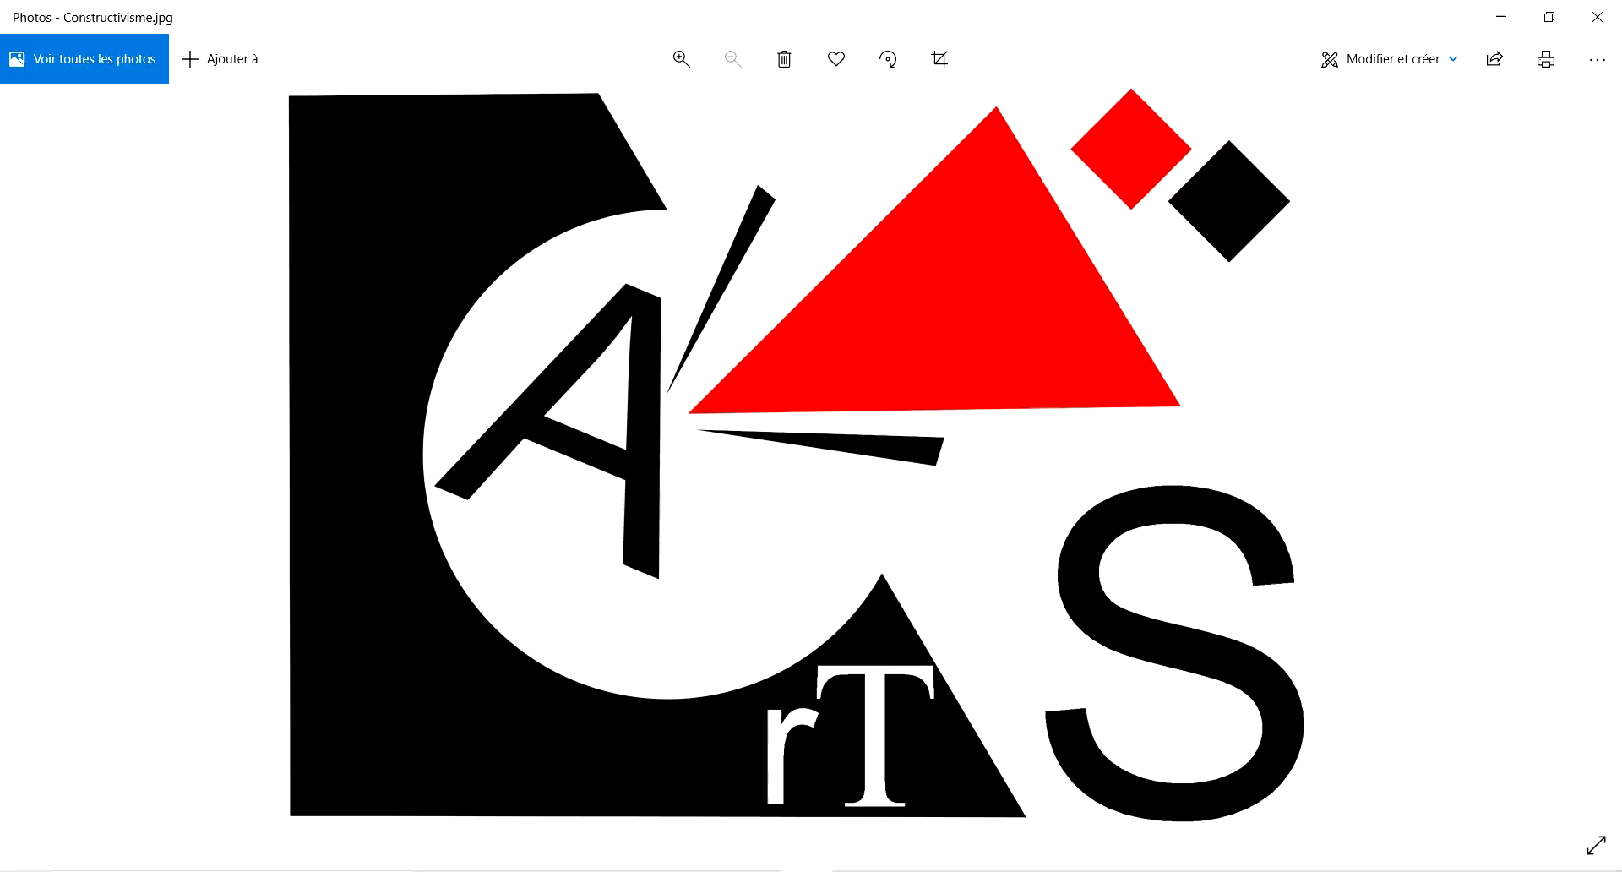
{"action": "key", "text": "alt+Tab"}
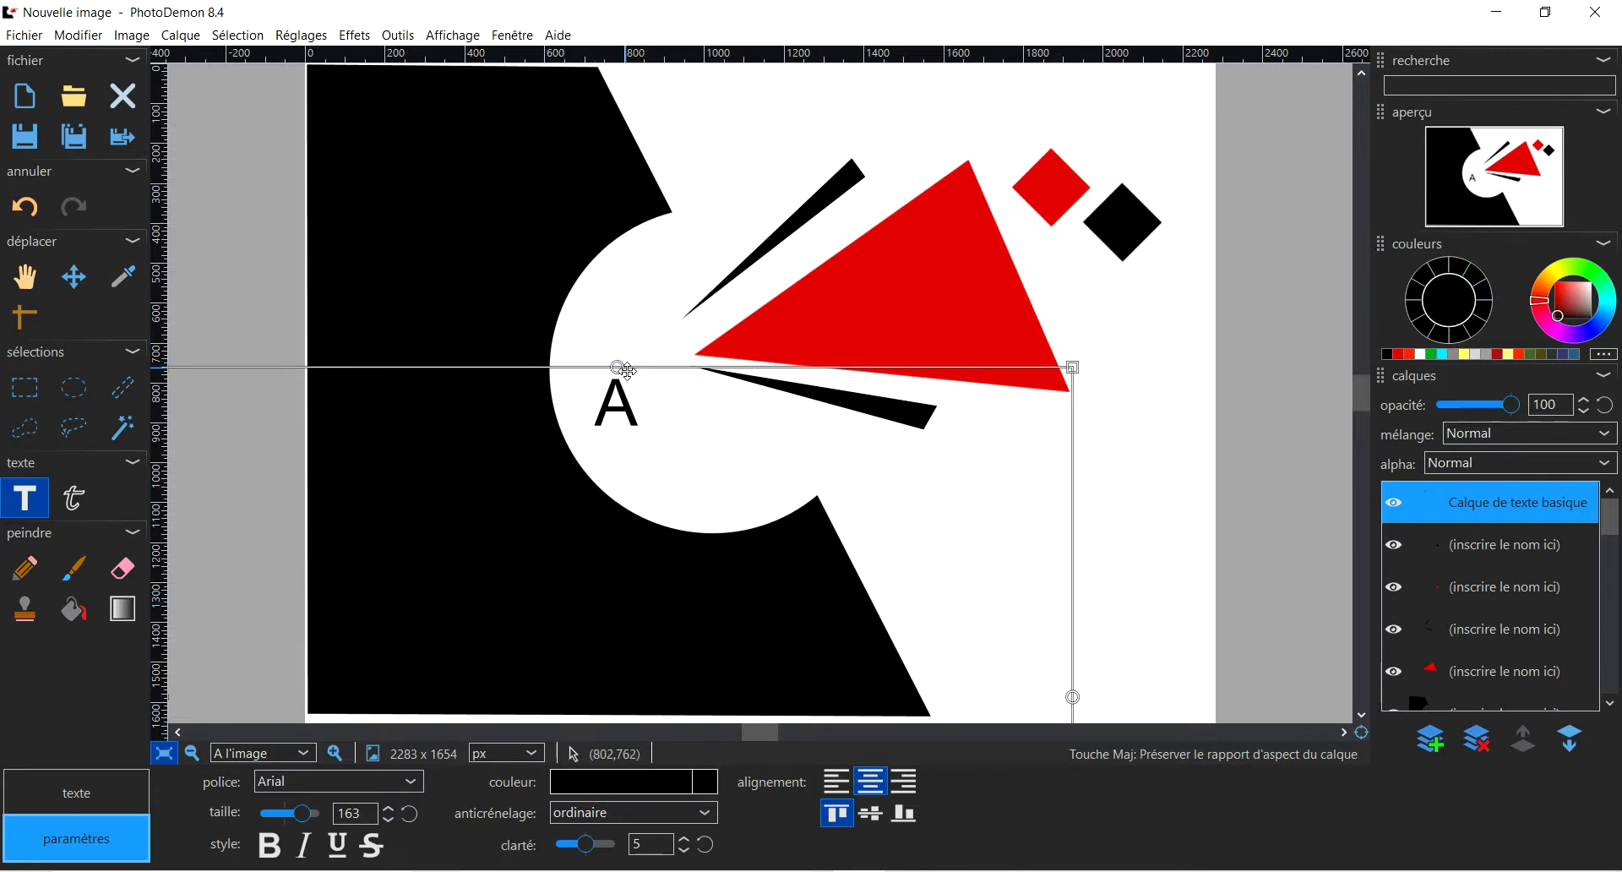
{"action": "left_click_drag", "start_coordinate": [724, 431], "coordinate": [817, 392]}
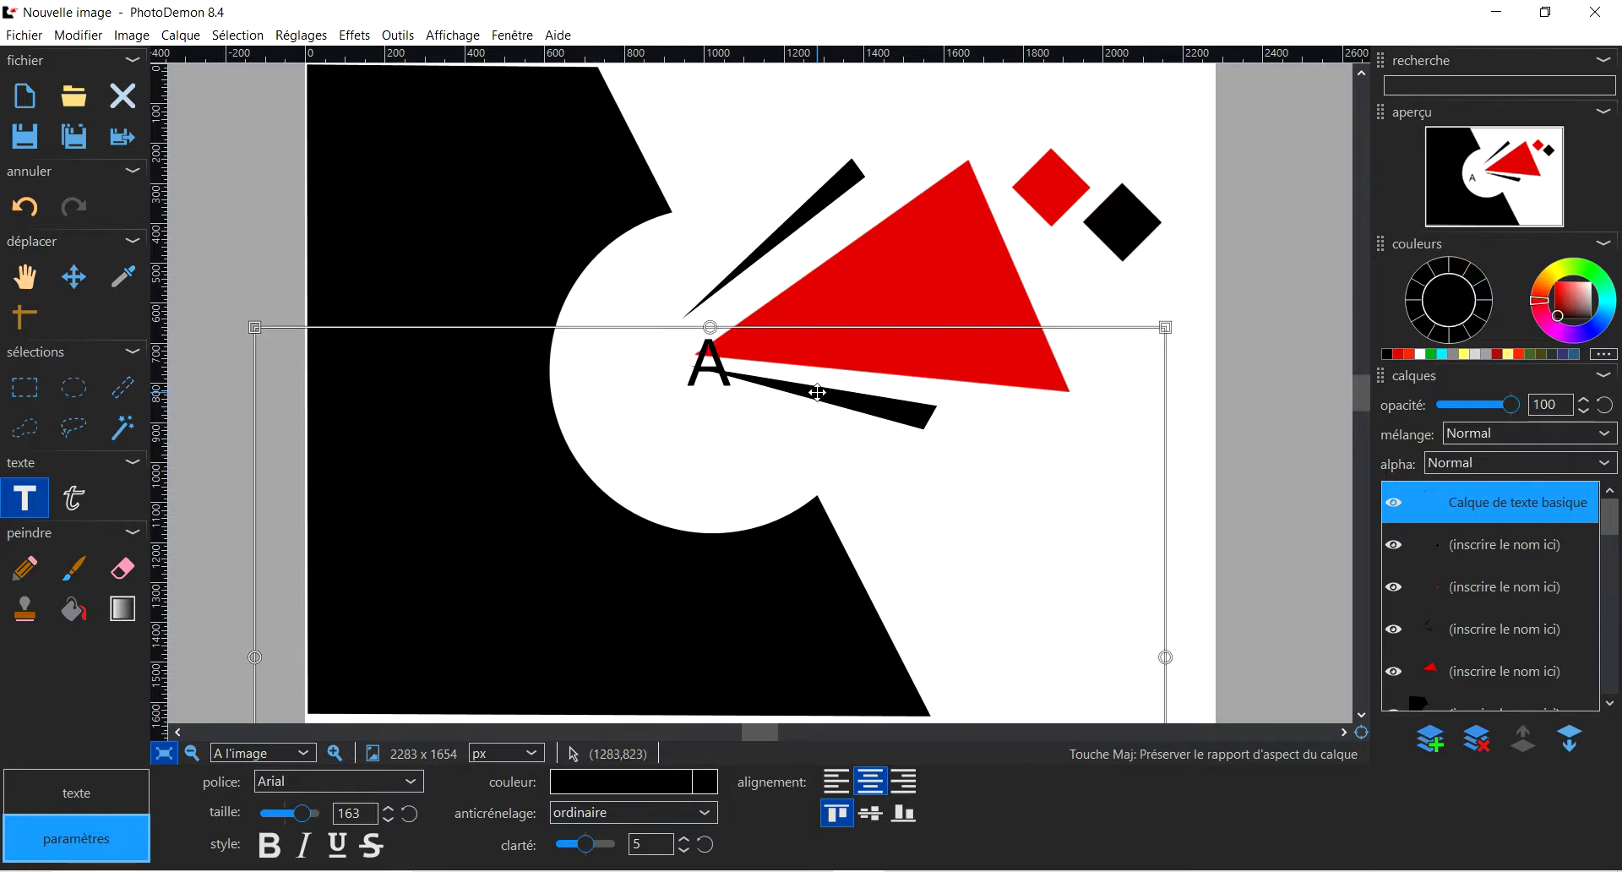
{"action": "left_click_drag", "start_coordinate": [712, 329], "coordinate": [594, 403]}
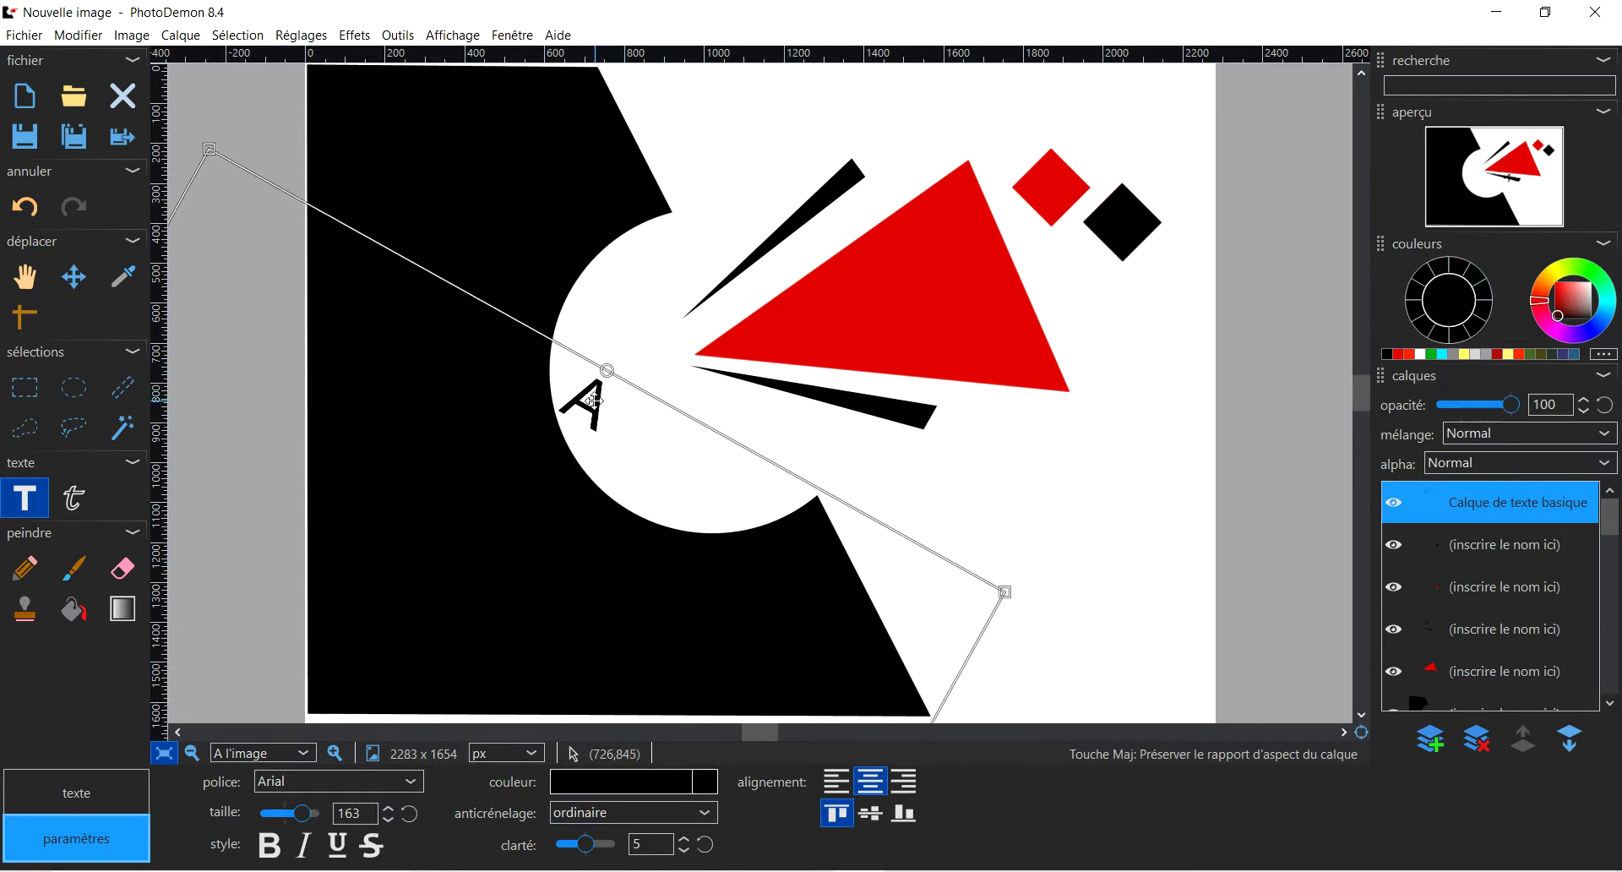